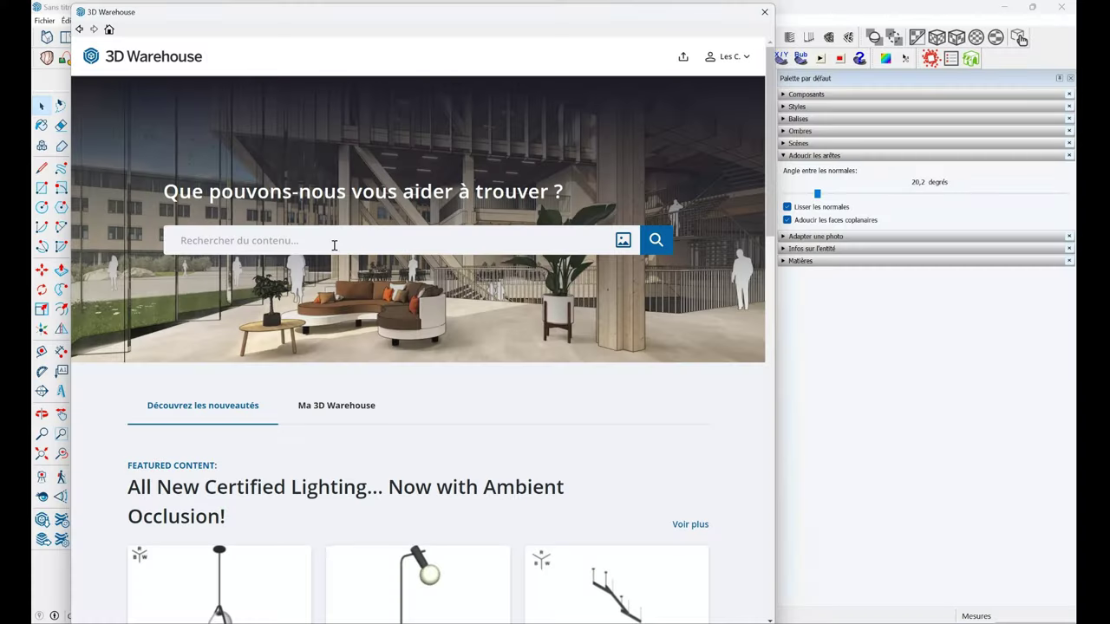
Search 3D Warehouse for 'city' and browse through the results.
left_click(351, 237)
type("city")
key("Return")
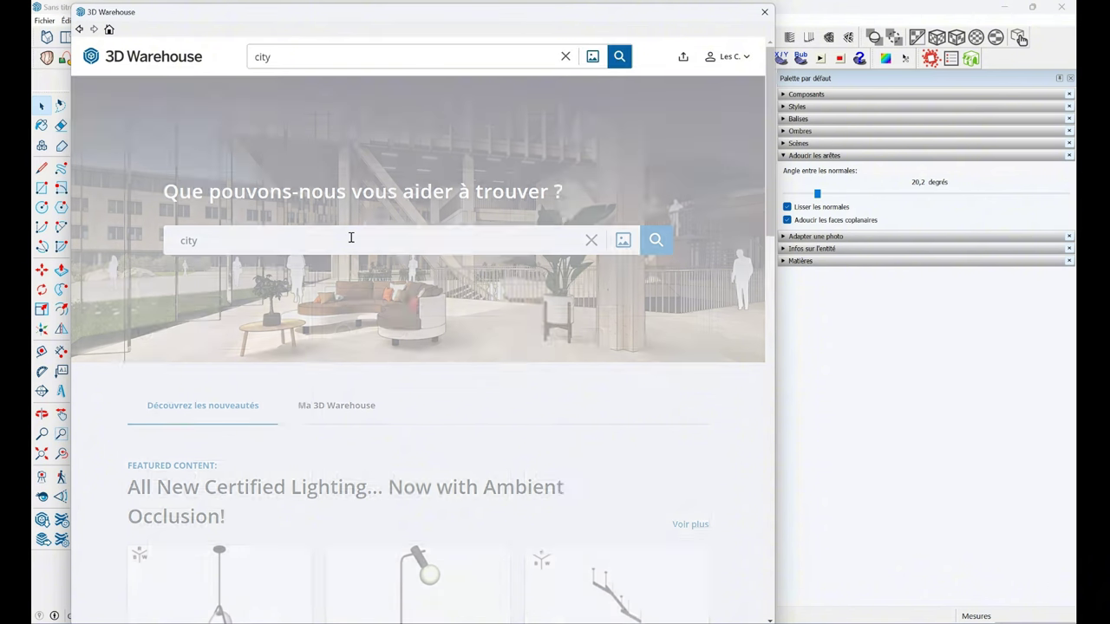
scroll(486, 301, "down", 3)
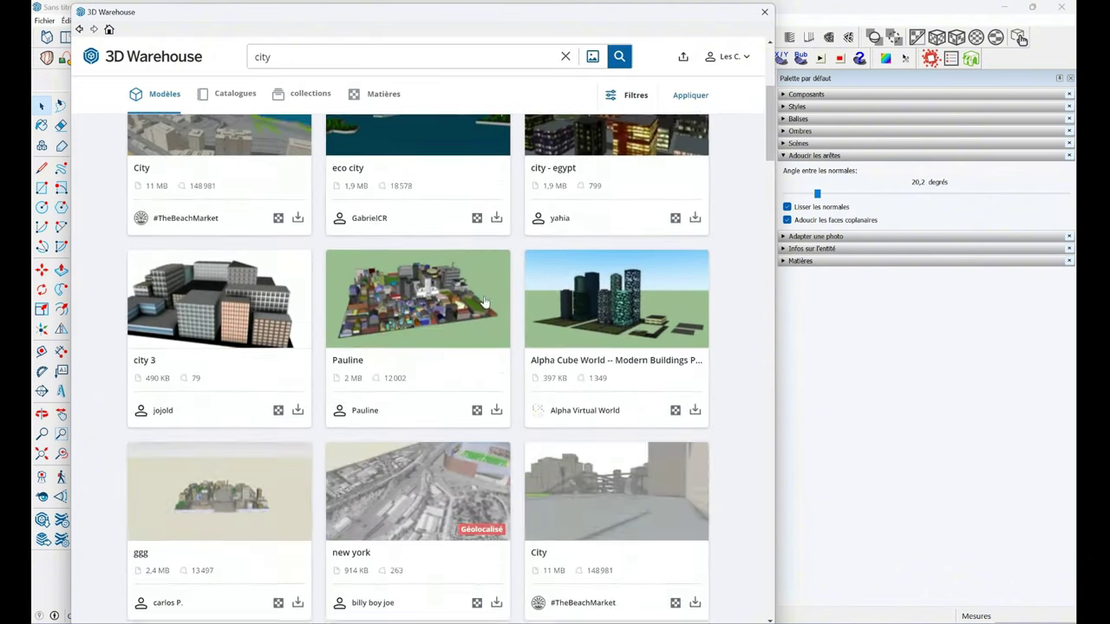
scroll(487, 302, "down", 2)
scroll(460, 299, "up", 2)
scroll(431, 295, "up", 2)
scroll(430, 295, "down", 2)
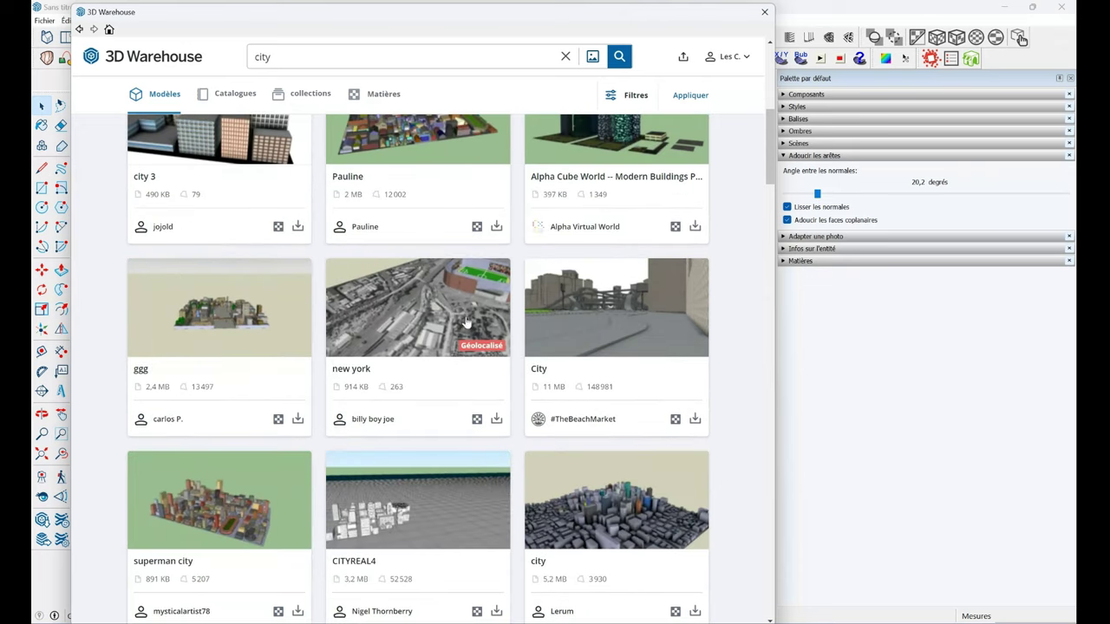
scroll(460, 312, "down", 3)
scroll(485, 329, "down", 2)
scroll(540, 364, "down", 3)
scroll(539, 364, "down", 3)
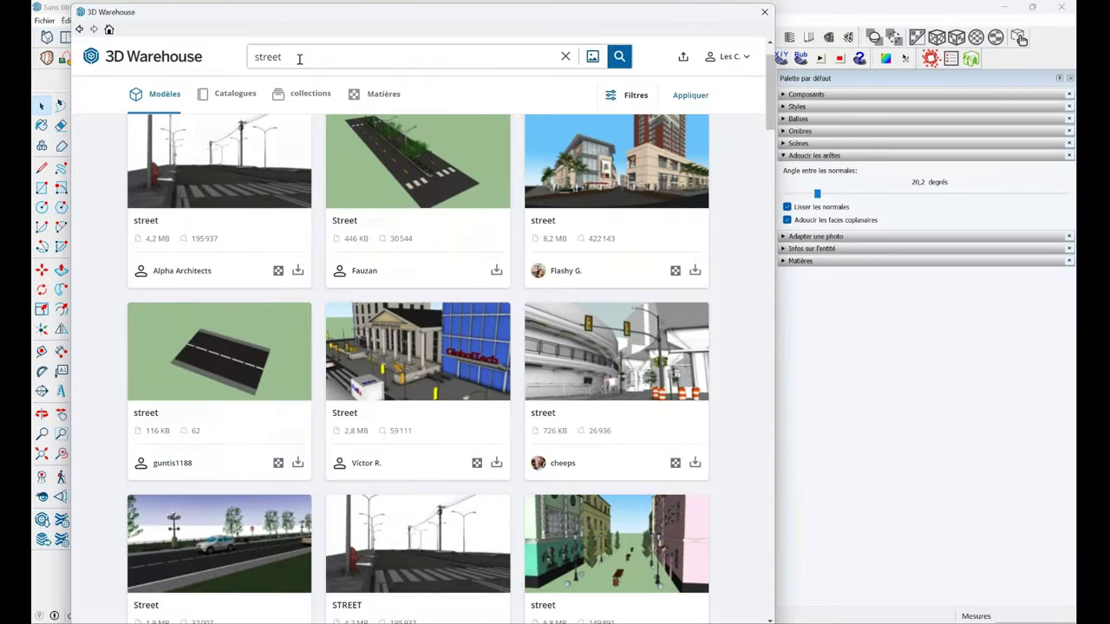
Switch to the 'street' search and bring the 8.2 MB tower-and-podium model into the scene.
double_click(297, 57)
scroll(652, 178, "up", 1)
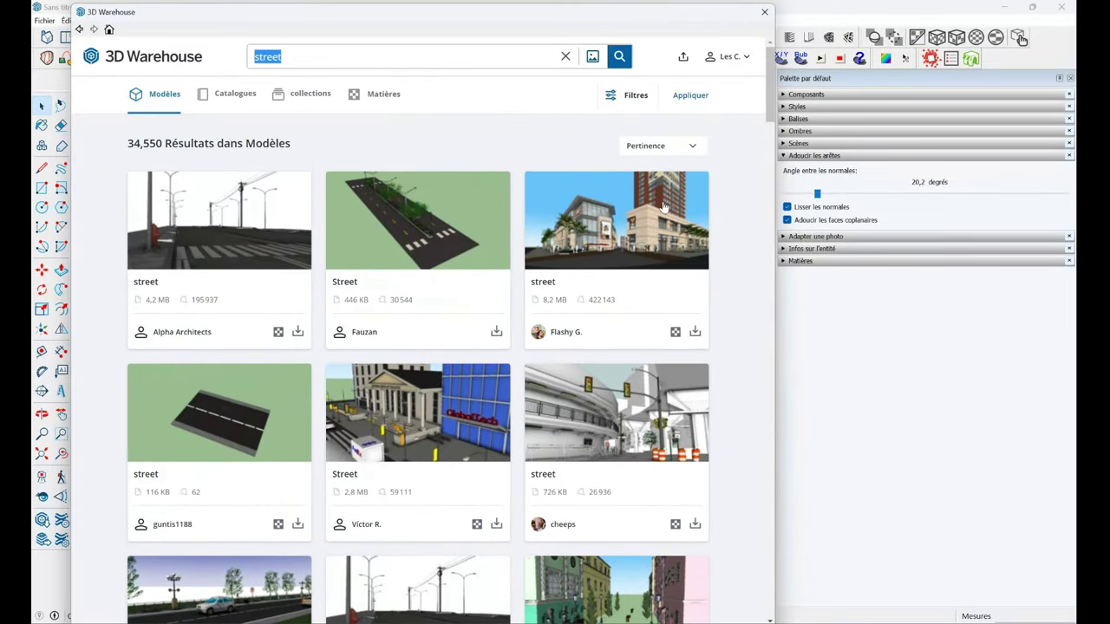
left_click_drag(567, 300, 543, 301)
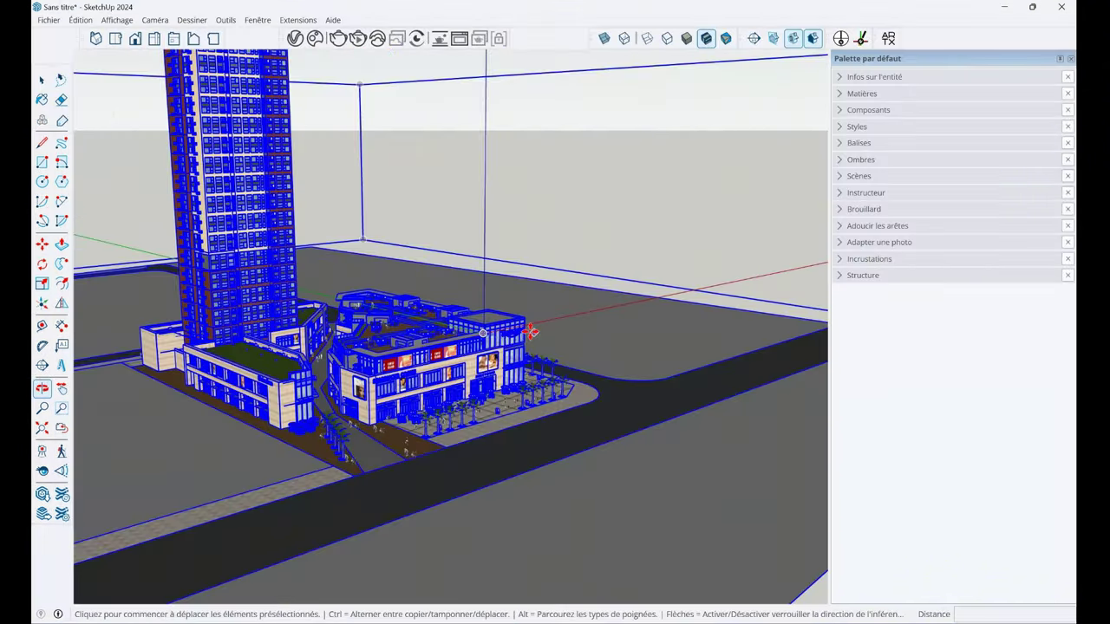
mouse_move(531, 331)
middle_mouse_down()
mouse_move(564, 385)
mouse_move(519, 404)
mouse_move(367, 289)
middle_mouse_up()
scroll(503, 424, "up", 5)
scroll(614, 367, "down", 5)
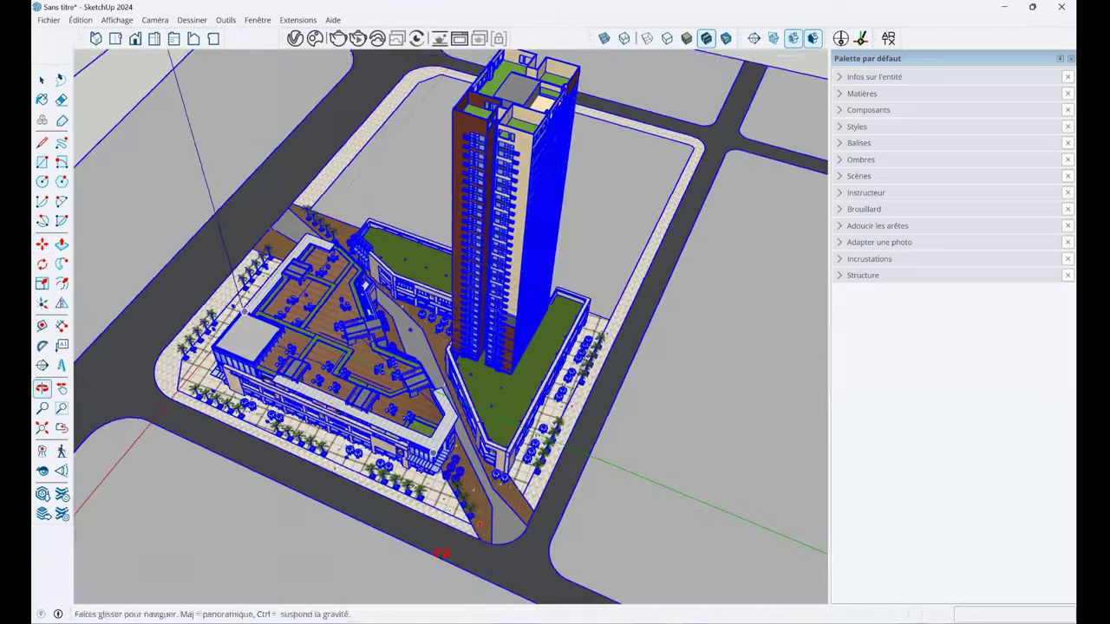
Orbit down to a low oblique view and zoom in along the street.
middle_click_drag(512, 314, 406, 422)
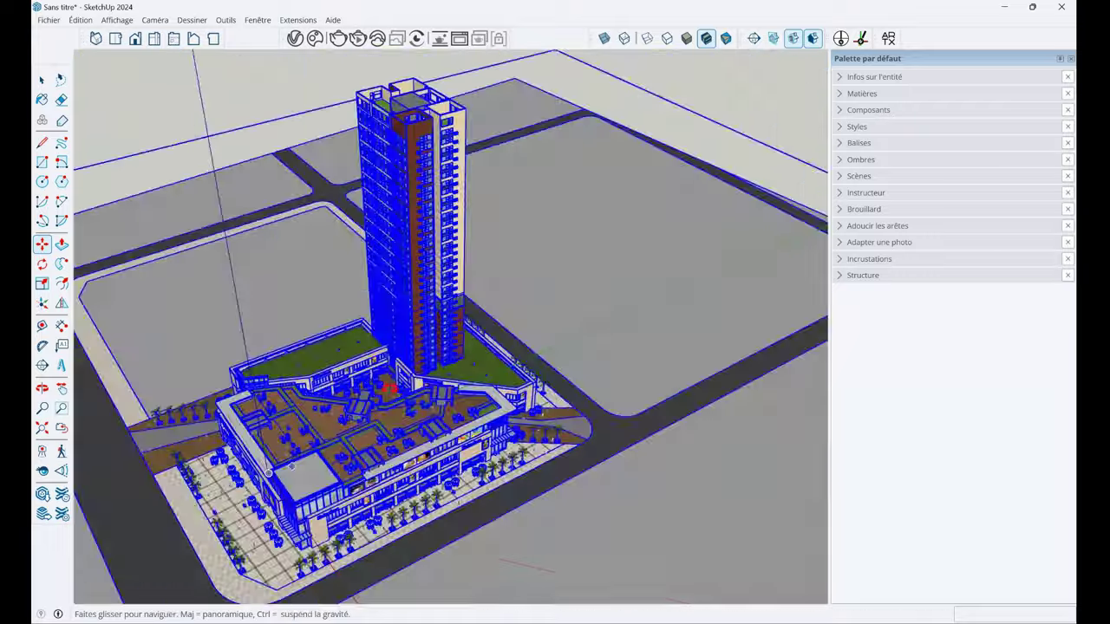
scroll(406, 422, "up", 2)
scroll(442, 411, "up", 2)
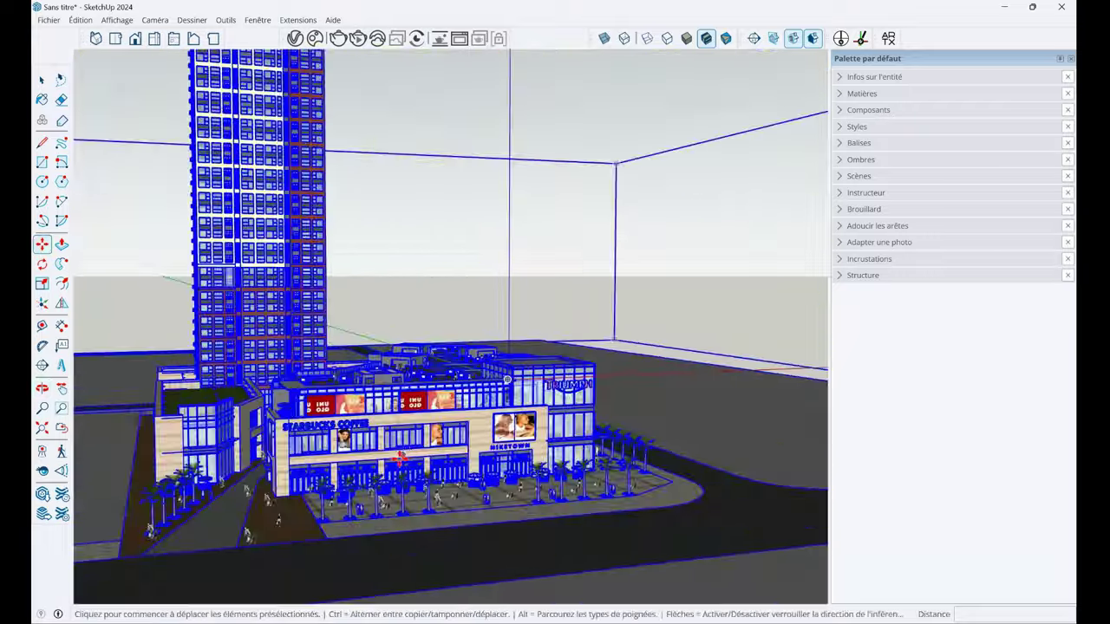
scroll(485, 399, "up", 2)
scroll(518, 387, "up", 1)
scroll(518, 387, "up", 3)
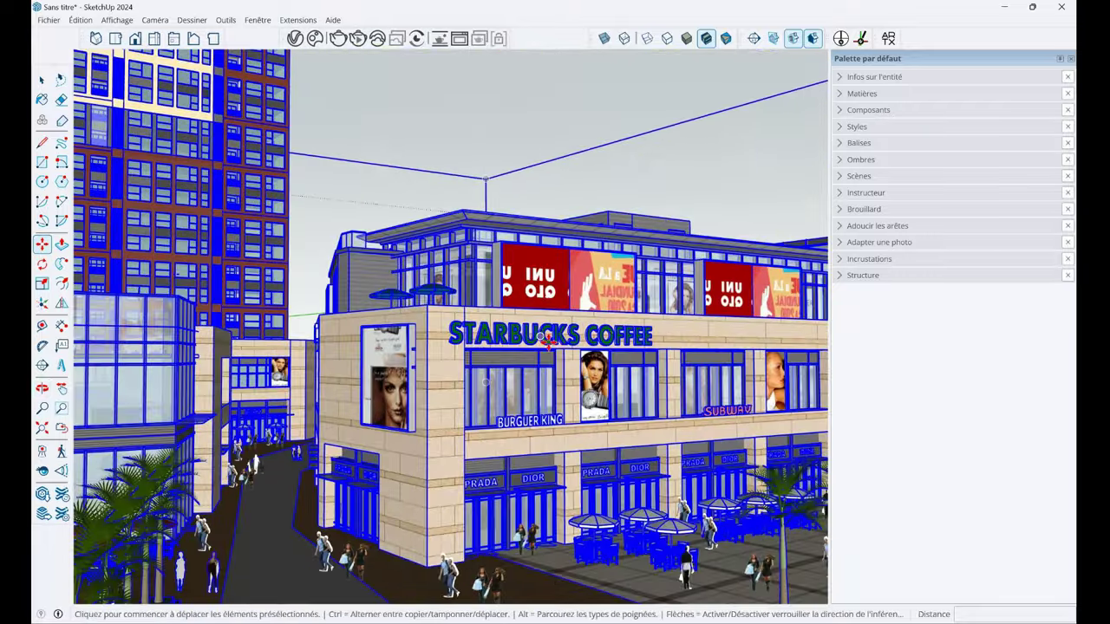
middle_click_drag(548, 341, 585, 220)
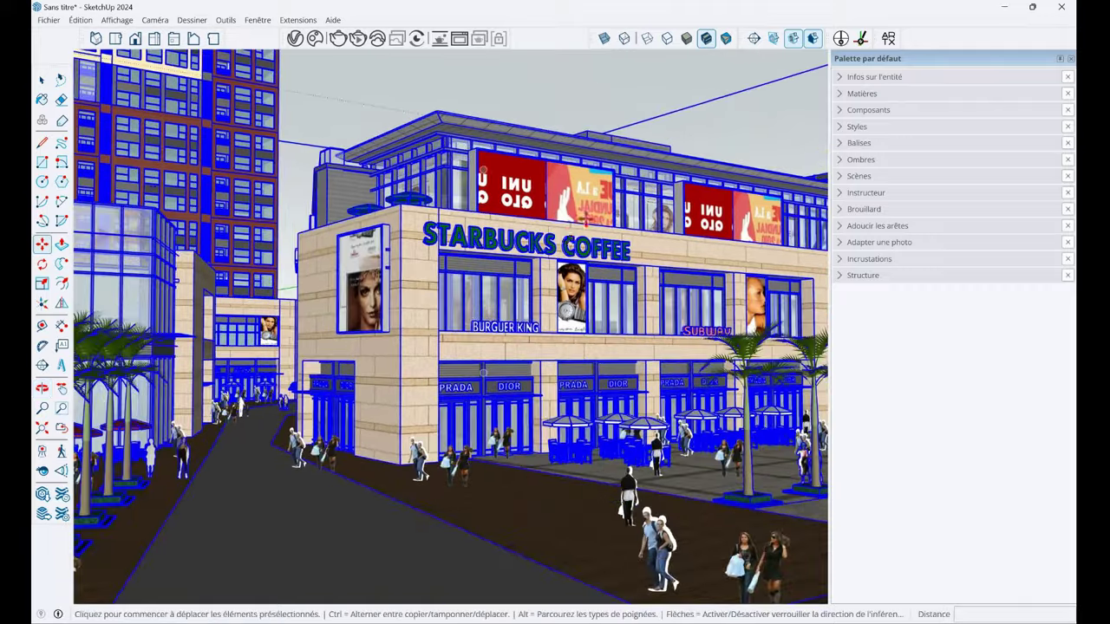
scroll(503, 328, "up", 3)
scroll(344, 461, "up", 3)
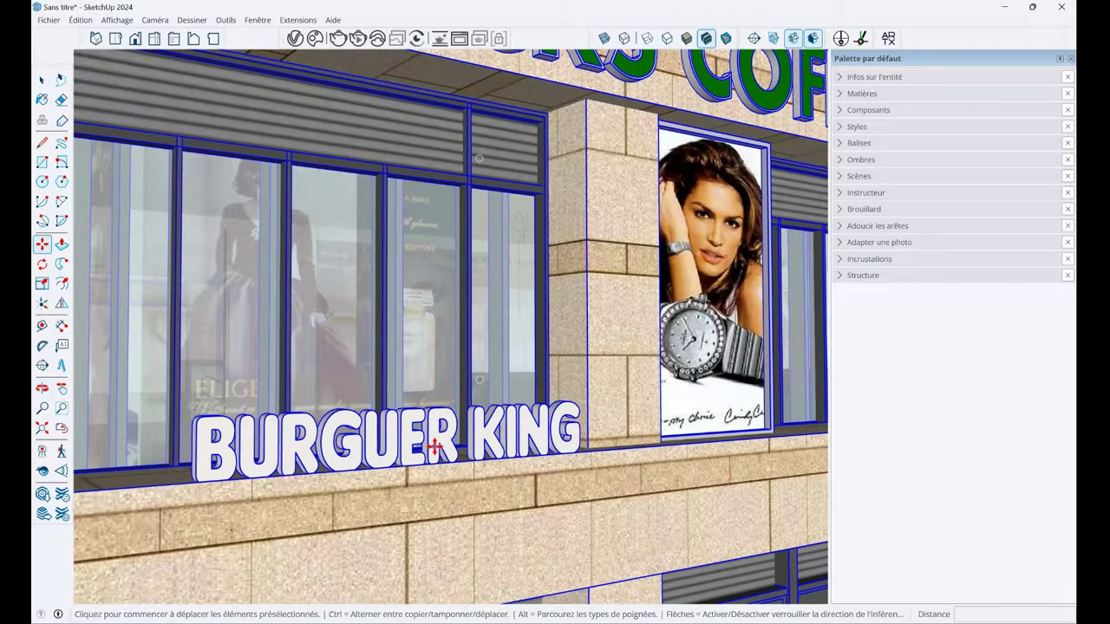
scroll(434, 447, "down", 3)
scroll(495, 446, "down", 3)
Inspect the Starbucks facade closely, then rise to an aerial view of the tower and rooftop.
middle_click_drag(495, 453, 498, 453)
scroll(495, 454, "up", 2)
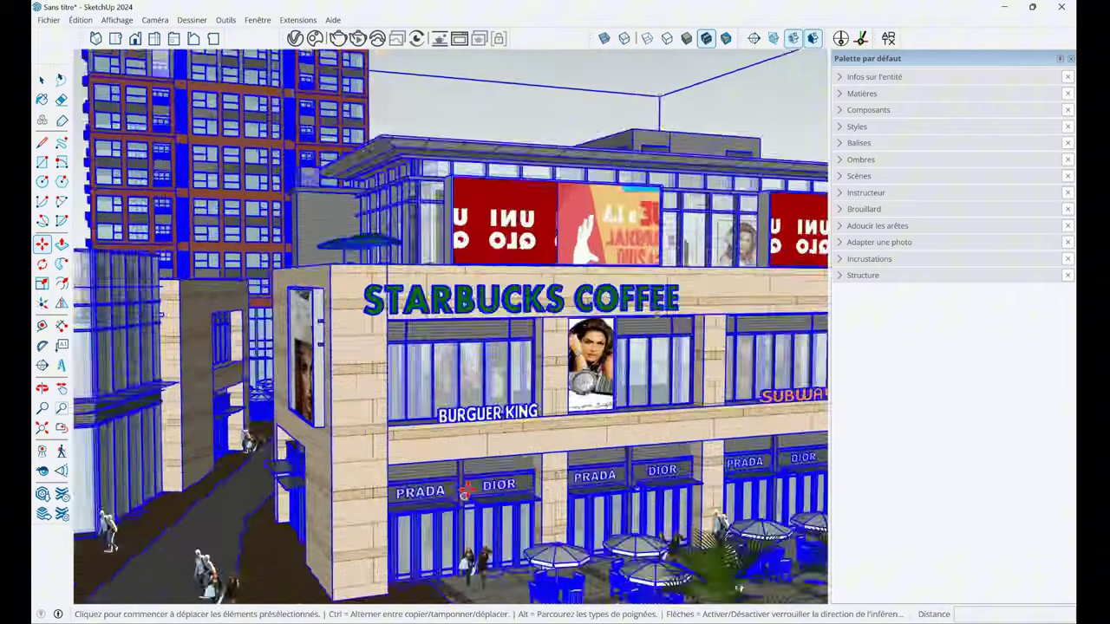
scroll(465, 491, "up", 3)
scroll(393, 479, "down", 3)
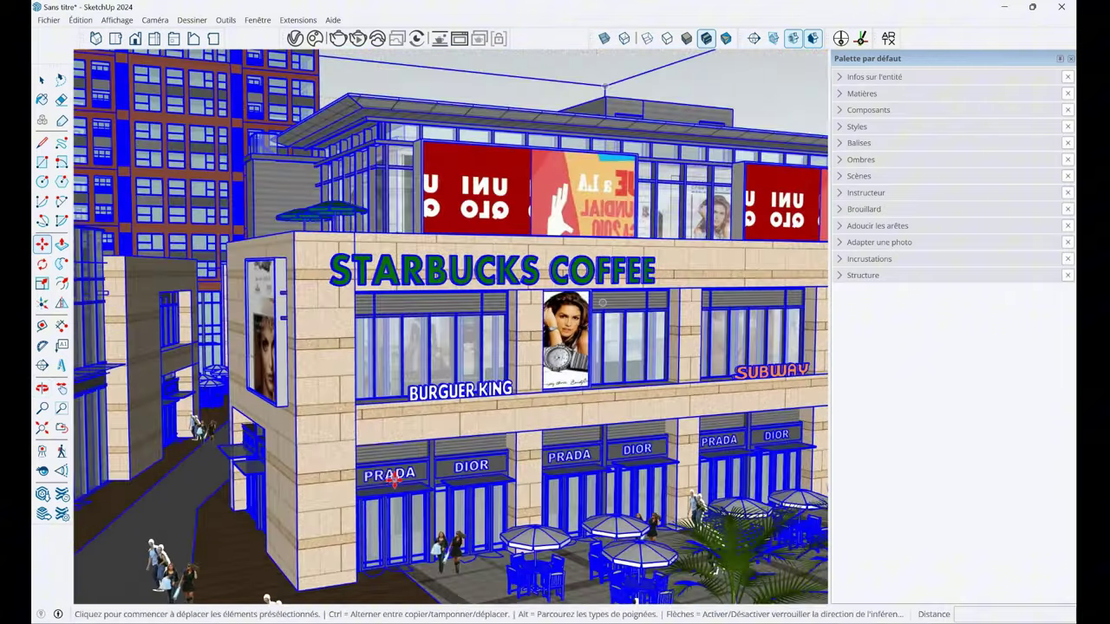
scroll(392, 479, "down", 5)
middle_click_drag(392, 479, 511, 507)
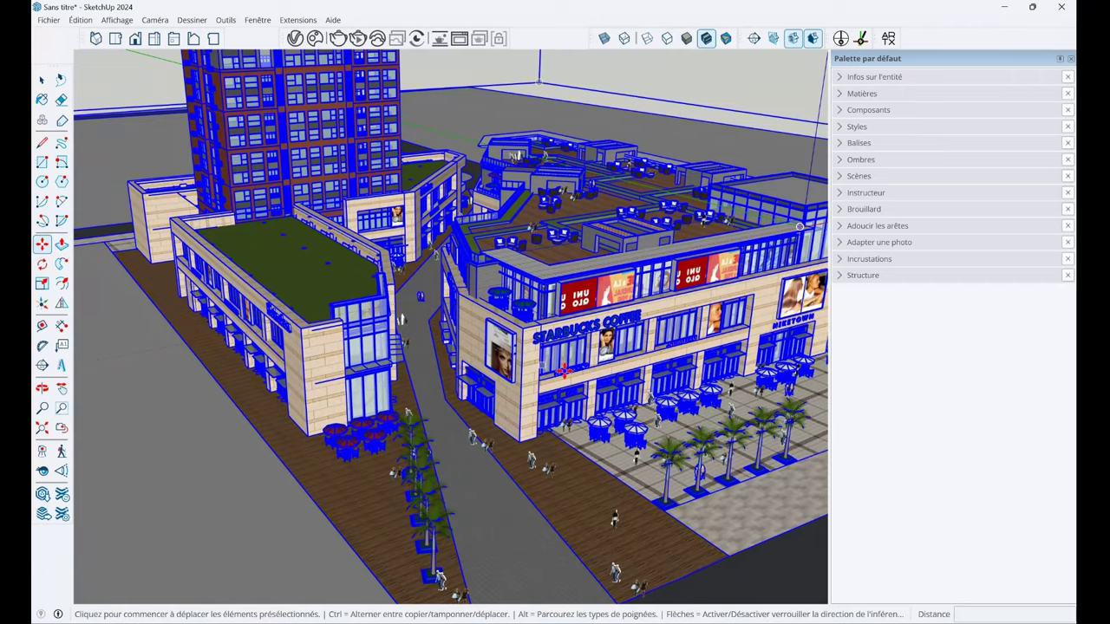
mouse_move(563, 371)
middle_mouse_down()
mouse_move(332, 552)
mouse_move(356, 401)
mouse_move(545, 307)
middle_mouse_up()
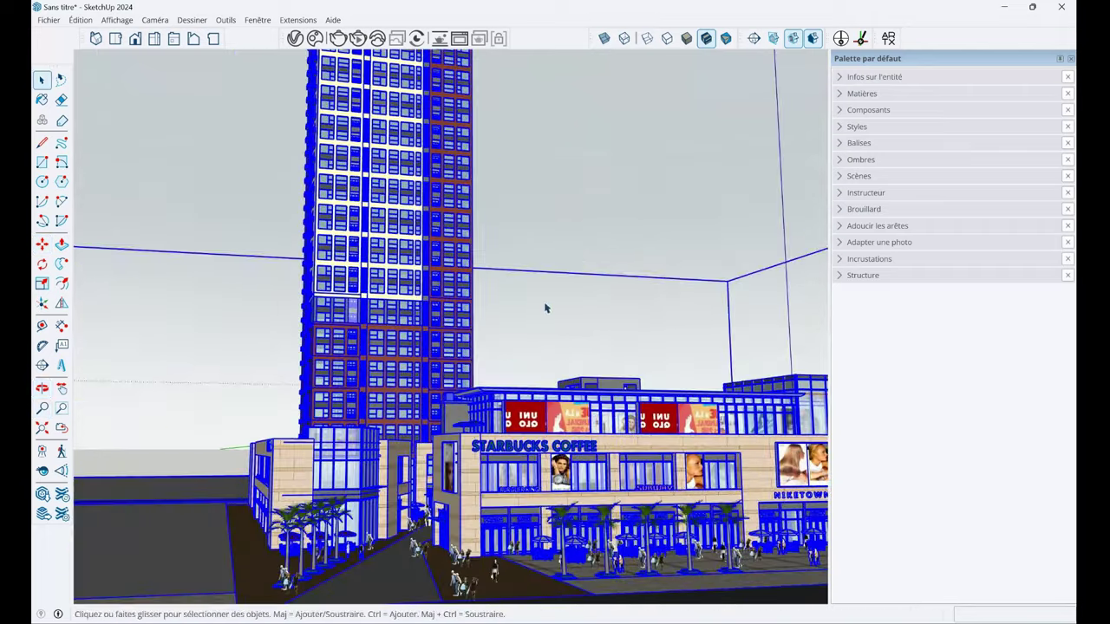
Clear the selection and walk toward the tower and Starbucks facade, then return to Select.
left_click(546, 307)
key("w")
mouse_move(589, 361)
left_mouse_down()
mouse_move(471, 447)
mouse_move(527, 395)
mouse_move(406, 180)
left_mouse_up()
key("space")
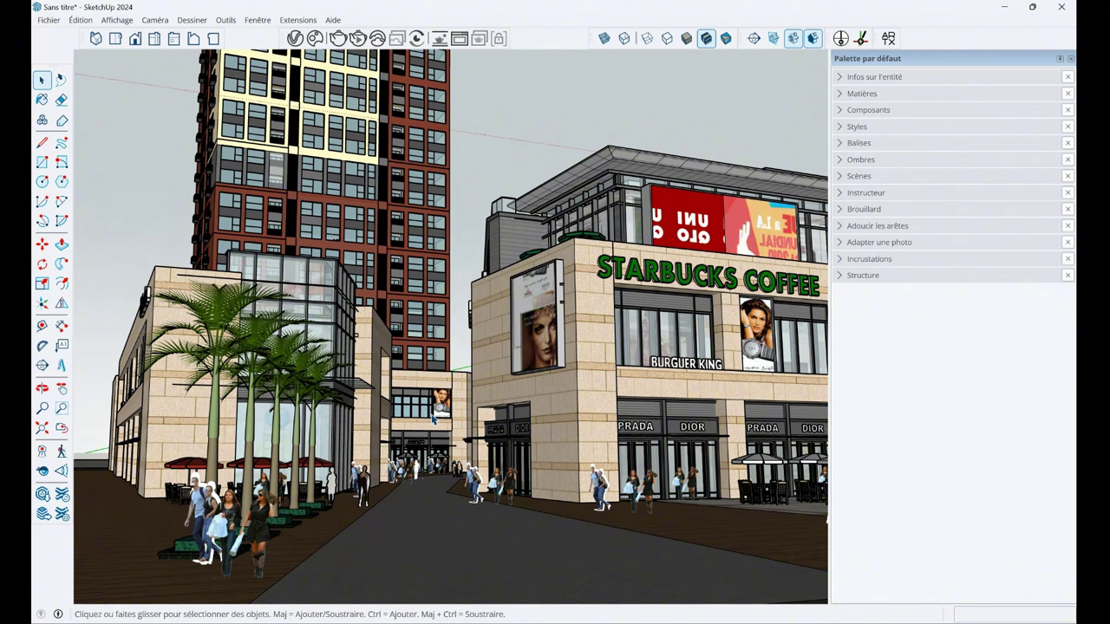
key("w")
left_click_drag(592, 374, 362, 226)
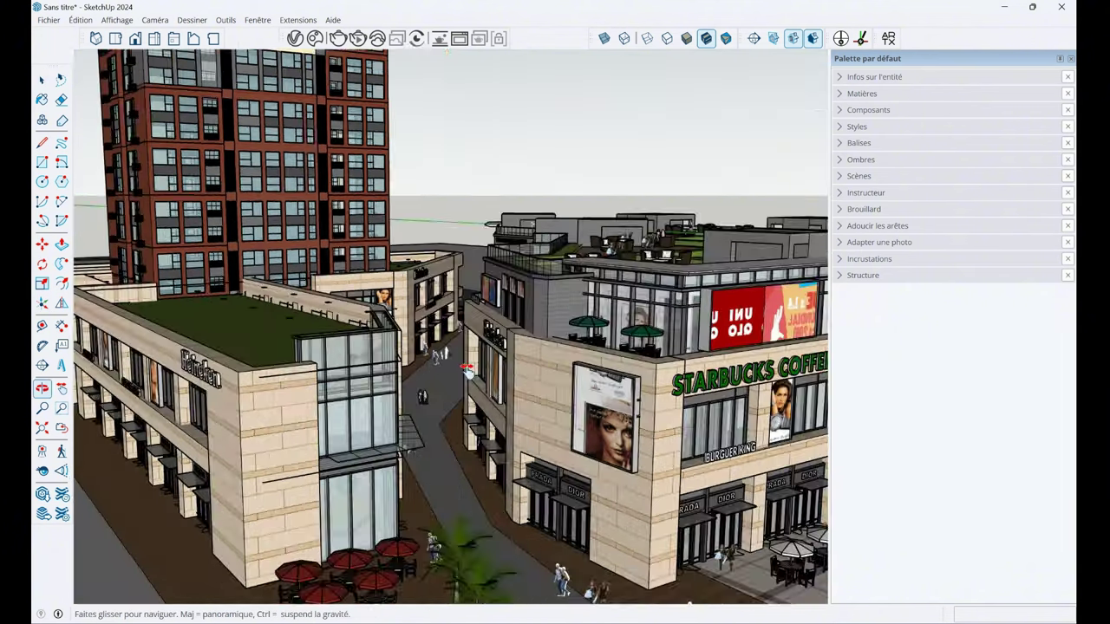
key("space")
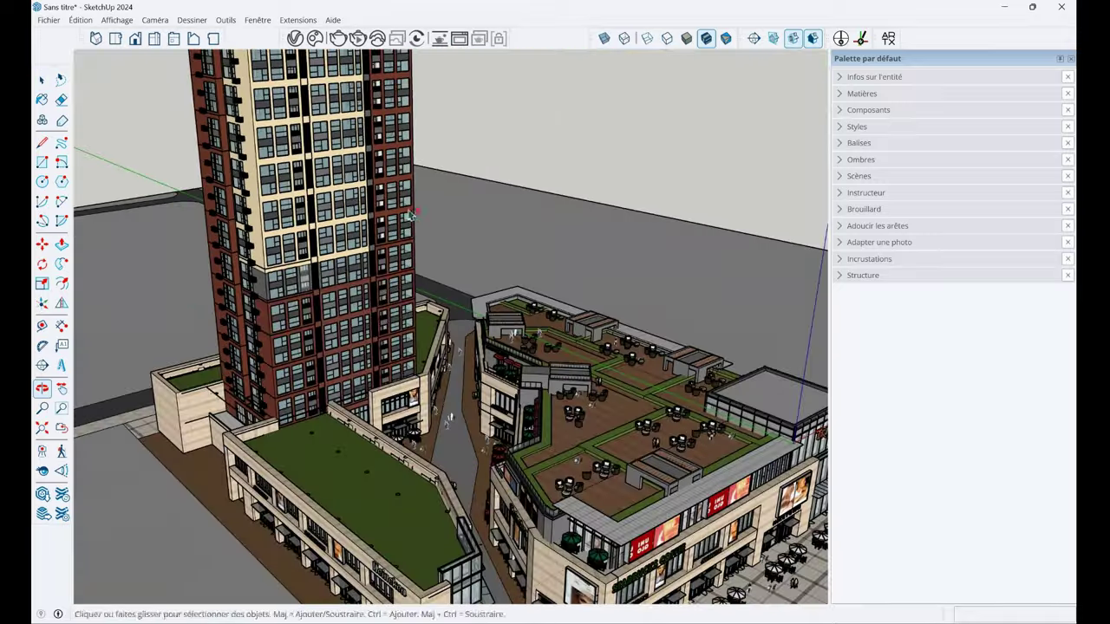
scroll(511, 468, "up", 5)
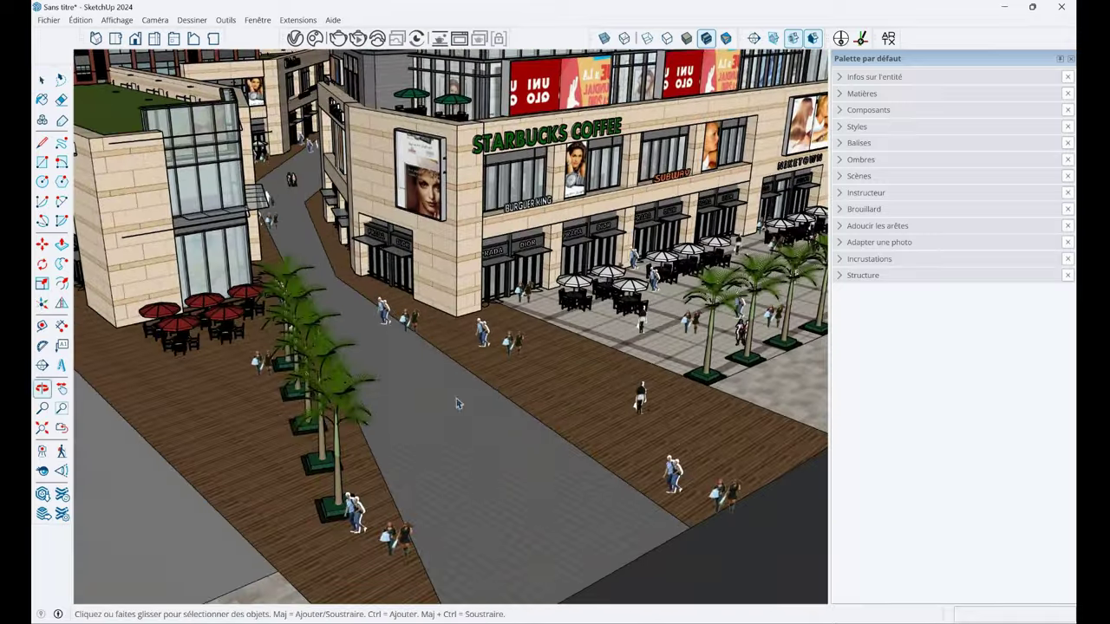
mouse_move(495, 520)
middle_mouse_down()
mouse_move(350, 399)
mouse_move(402, 390)
middle_mouse_up()
key("ctrl+a")
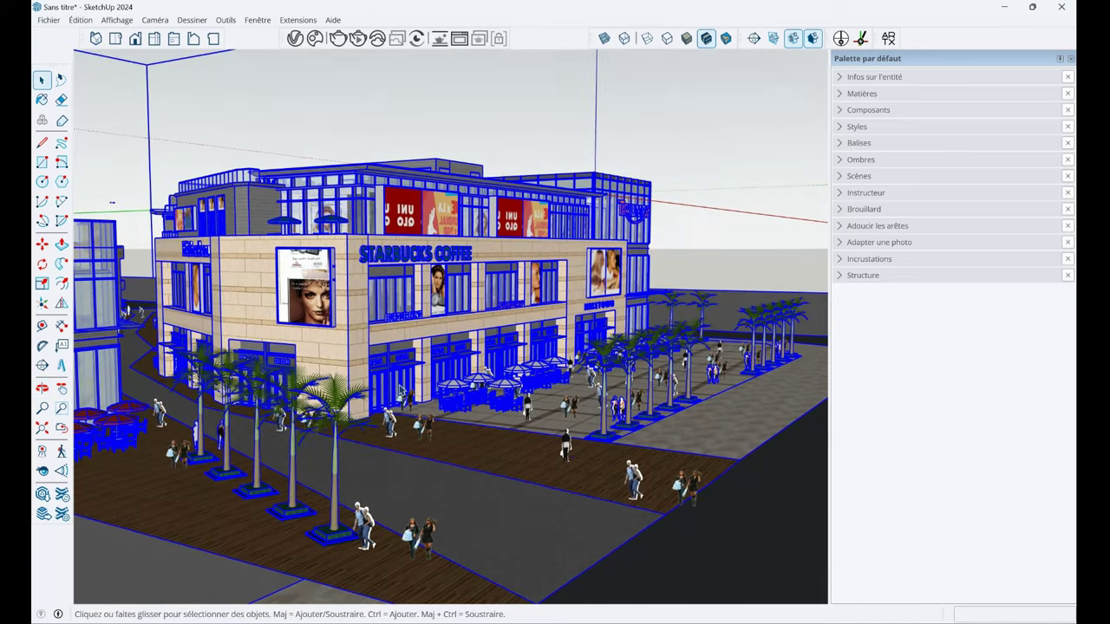
key("w")
left_click_drag(469, 353, 440, 270)
key("space")
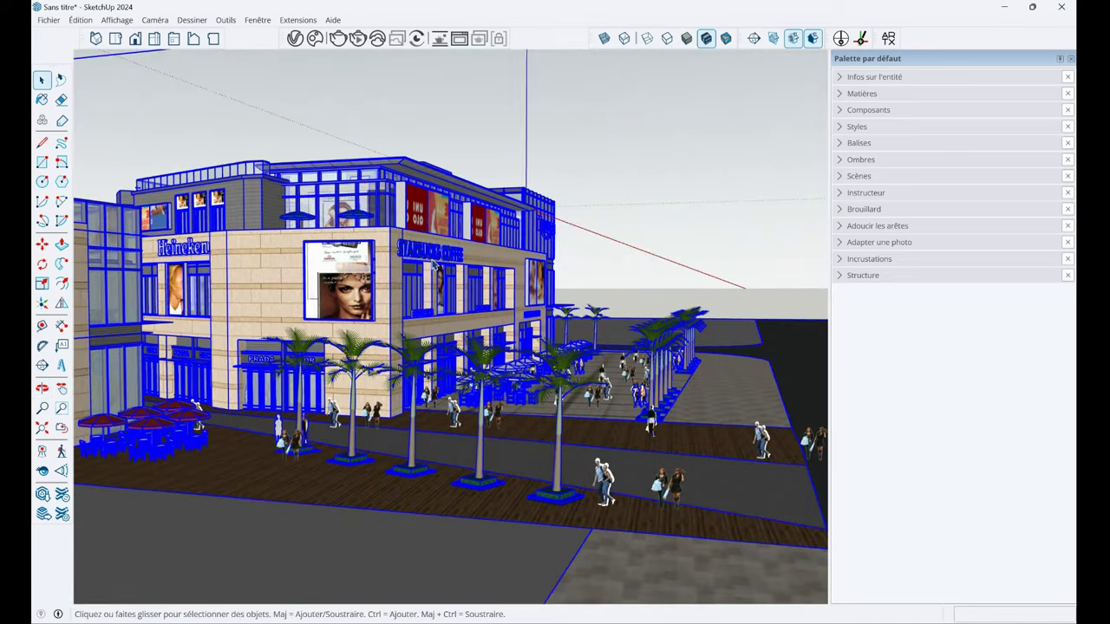
mouse_move(439, 271)
middle_mouse_down()
mouse_move(459, 303)
mouse_move(562, 338)
middle_mouse_up()
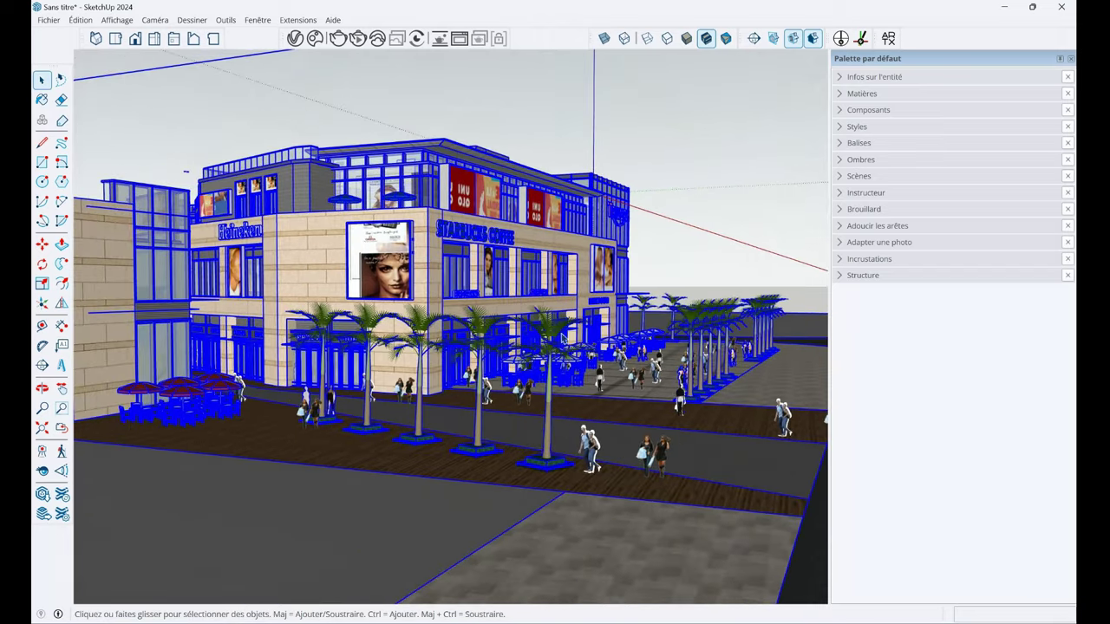
middle_click_drag(555, 343, 509, 418)
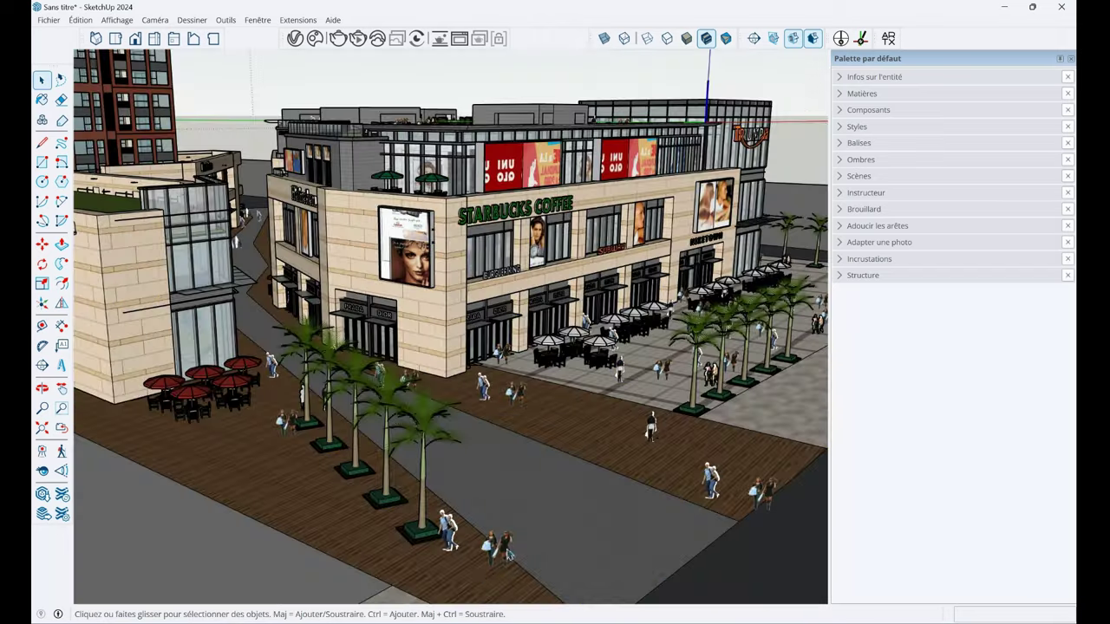
scroll(576, 381, "down", 5)
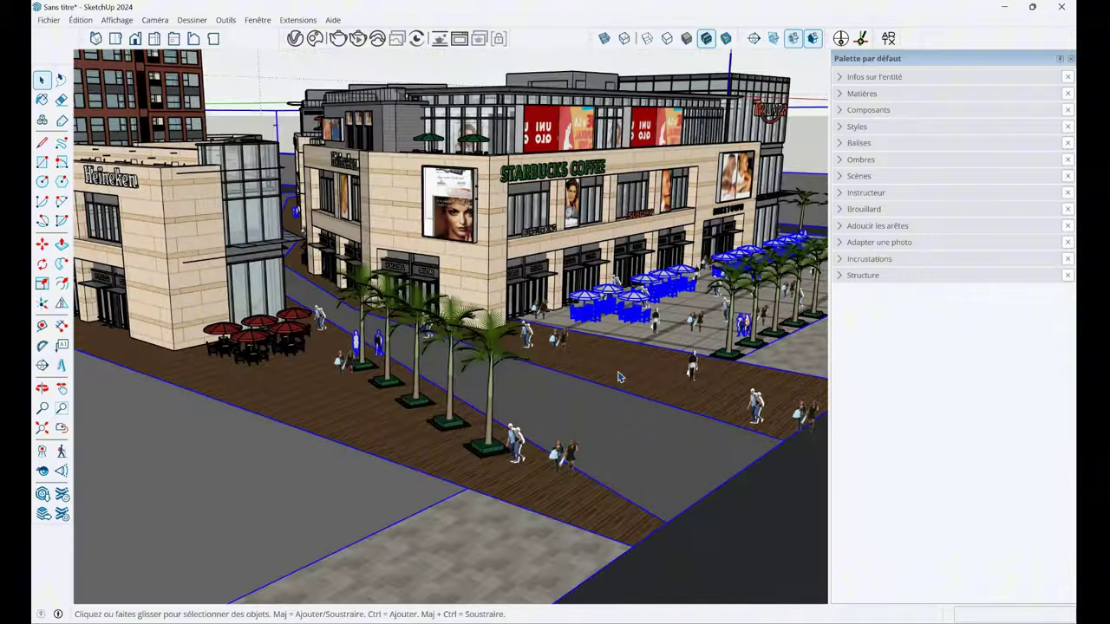
middle_click_drag(540, 426, 390, 364)
scroll(337, 338, "up", 5)
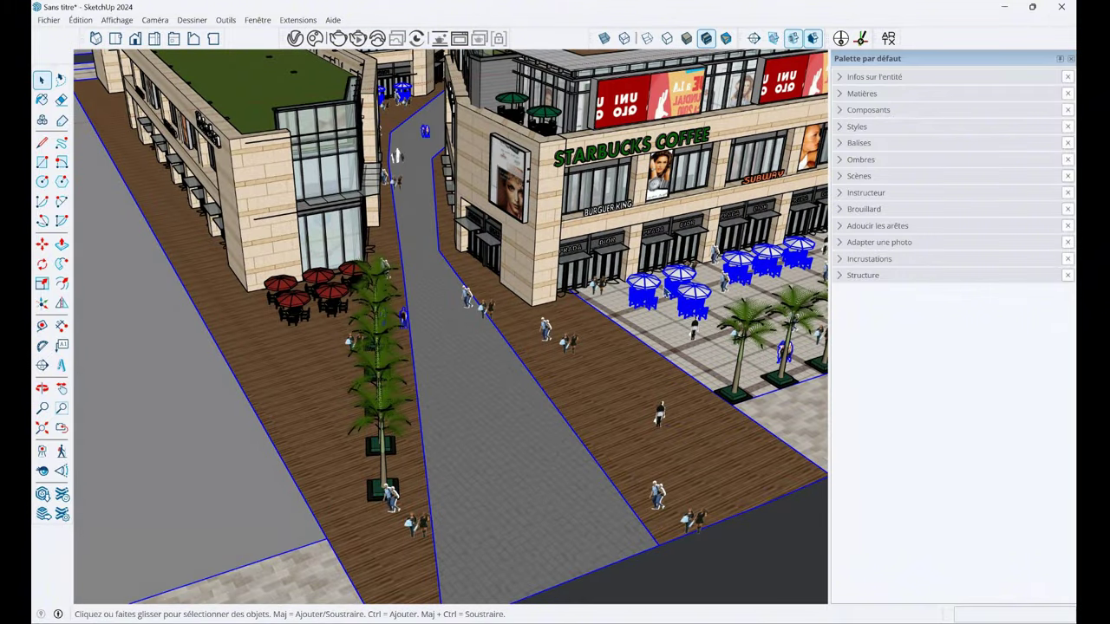
scroll(343, 298, "up", 3)
scroll(336, 295, "up", 3)
scroll(332, 294, "up", 2)
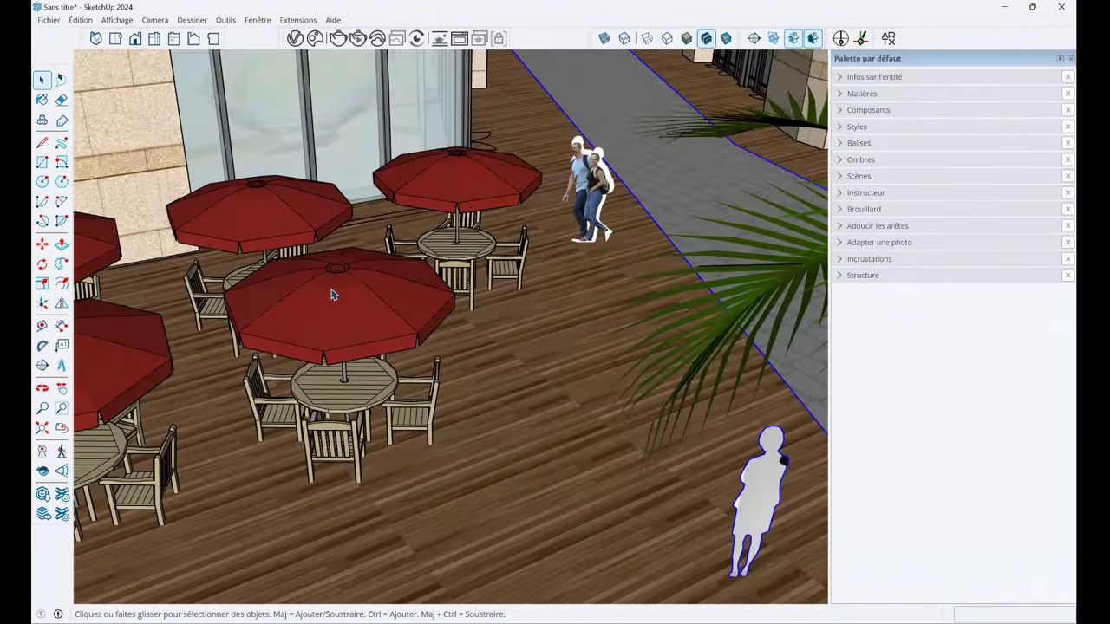
scroll(332, 295, "down", 3)
scroll(343, 312, "down", 2)
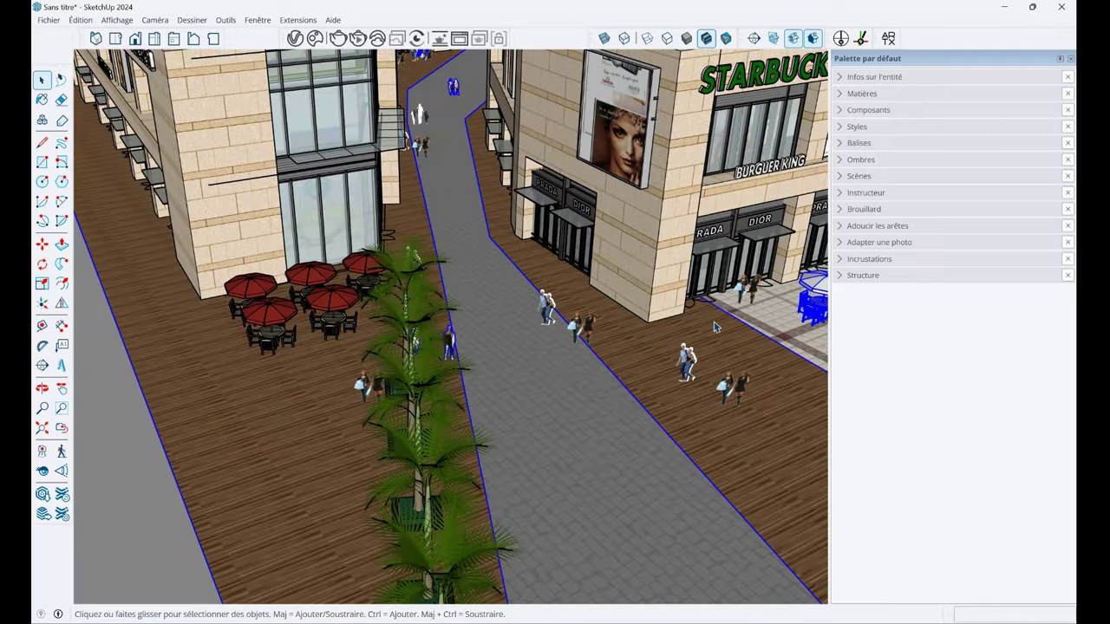
middle_click_drag(715, 327, 483, 445)
middle_click_drag(400, 419, 422, 512)
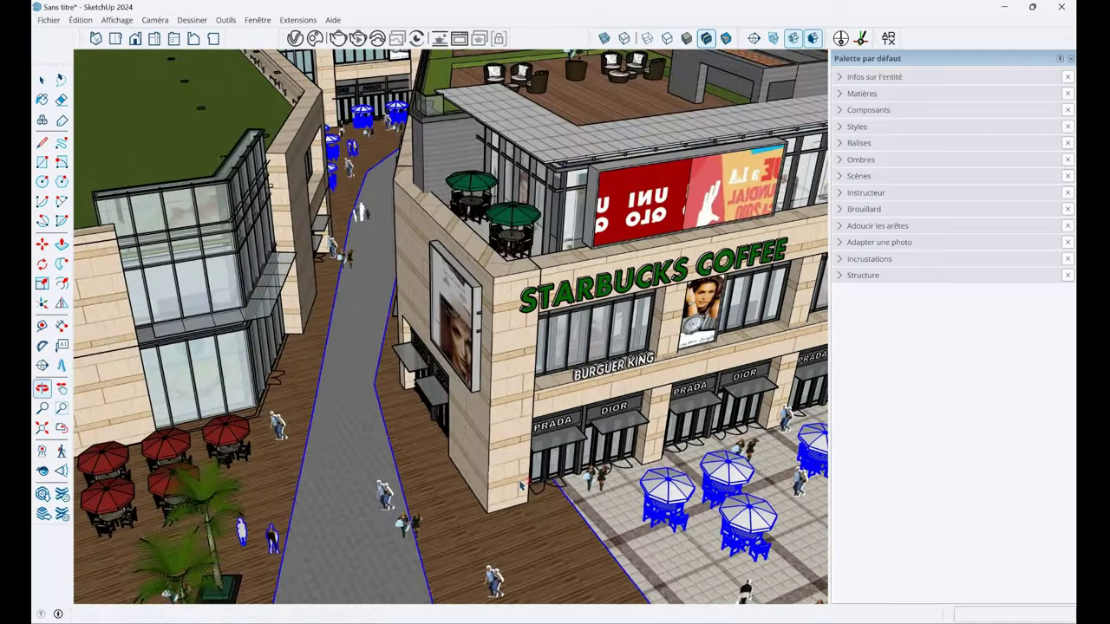
scroll(422, 511, "up", 5)
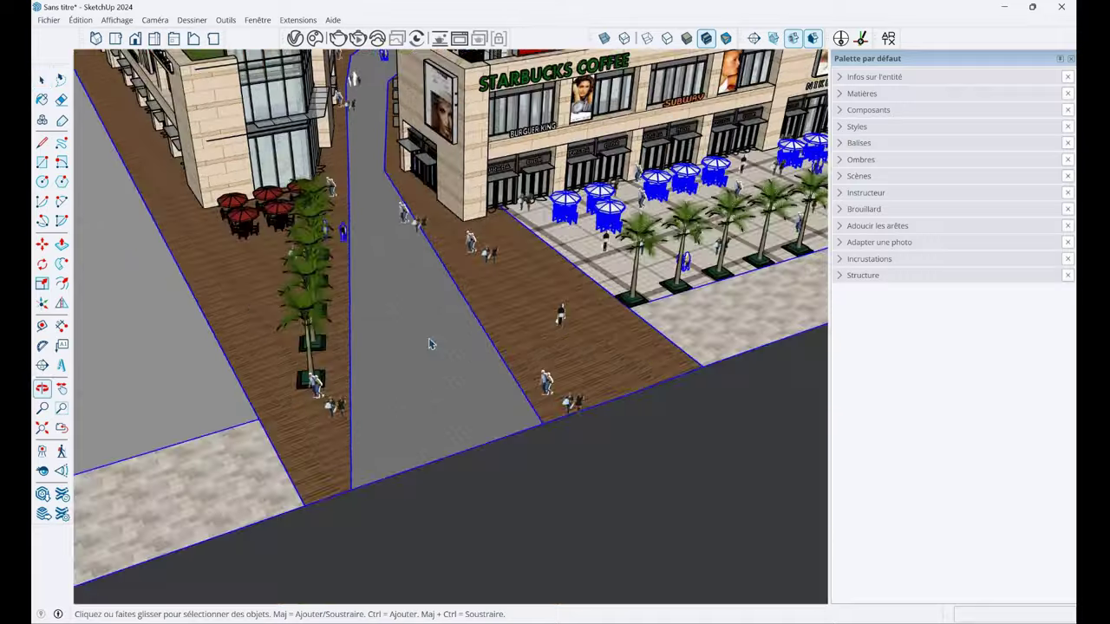
left_click(61, 450)
mouse_move(370, 407)
left_mouse_down()
mouse_move(370, 374)
mouse_move(425, 411)
left_mouse_up()
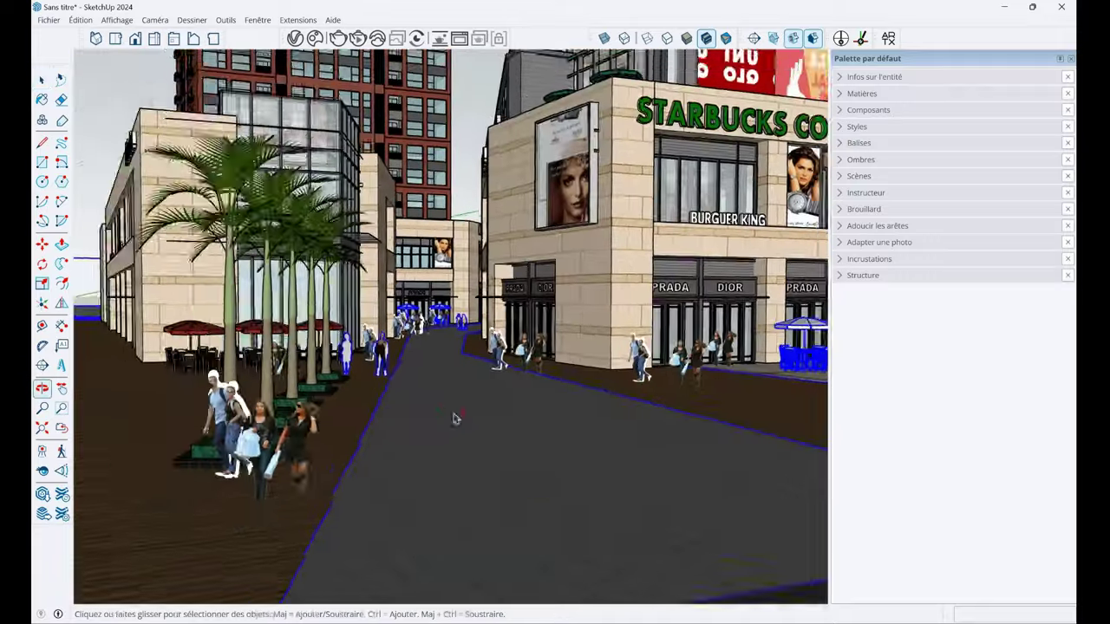
key("space")
scroll(424, 411, "up", 2)
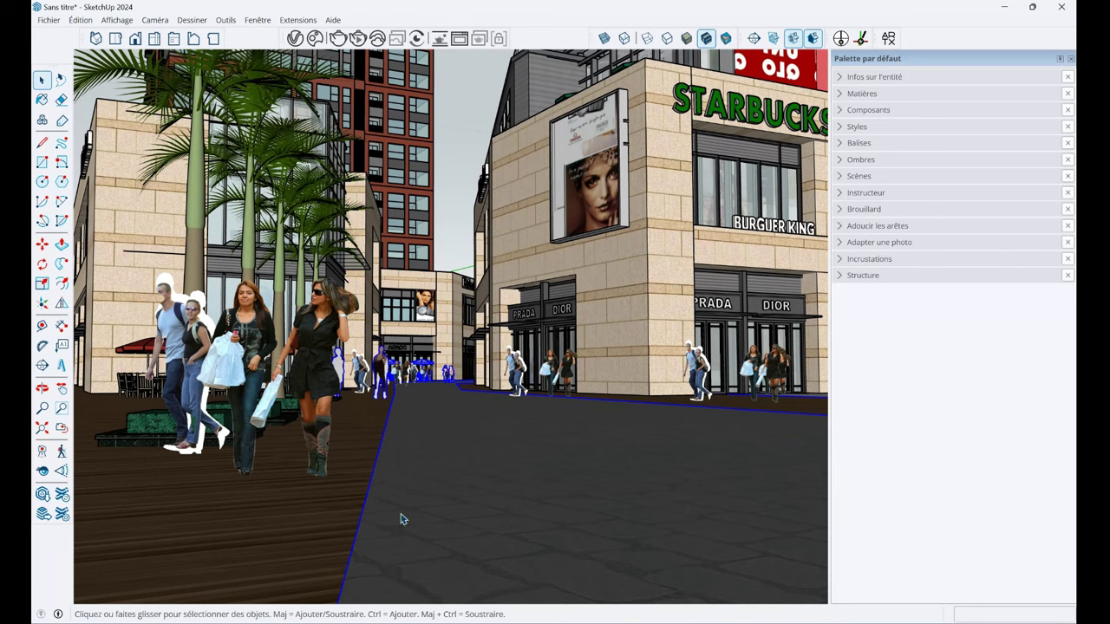
key("w")
left_click_drag(601, 450, 580, 449)
key("space")
scroll(505, 493, "down", 3)
scroll(553, 445, "down", 3)
scroll(529, 390, "down", 4)
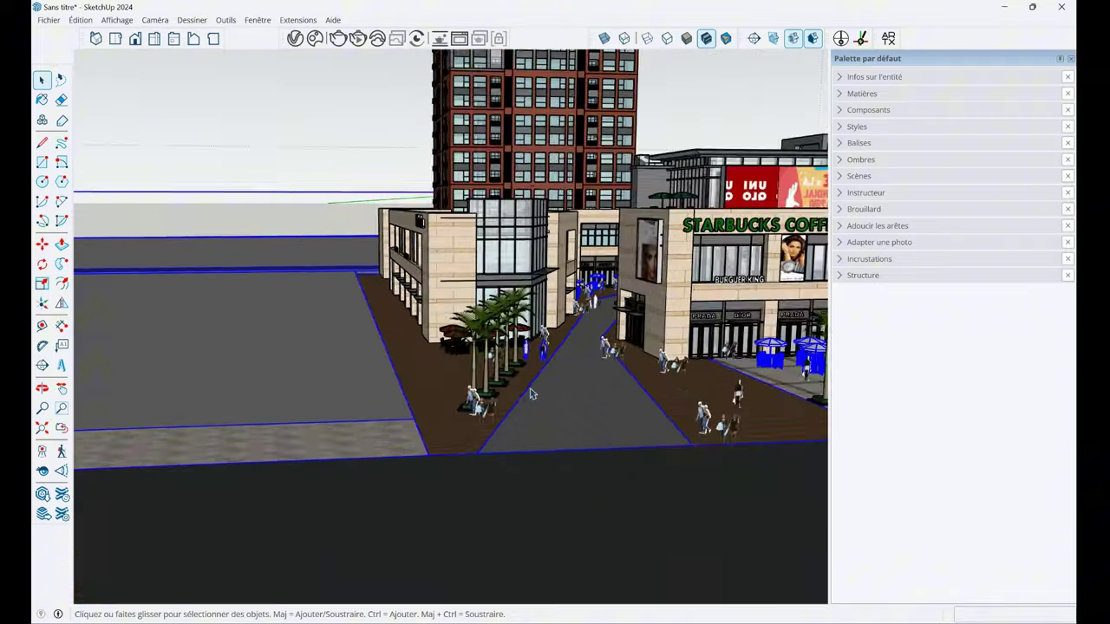
scroll(543, 351, "down", 3)
middle_click_drag(544, 351, 605, 414)
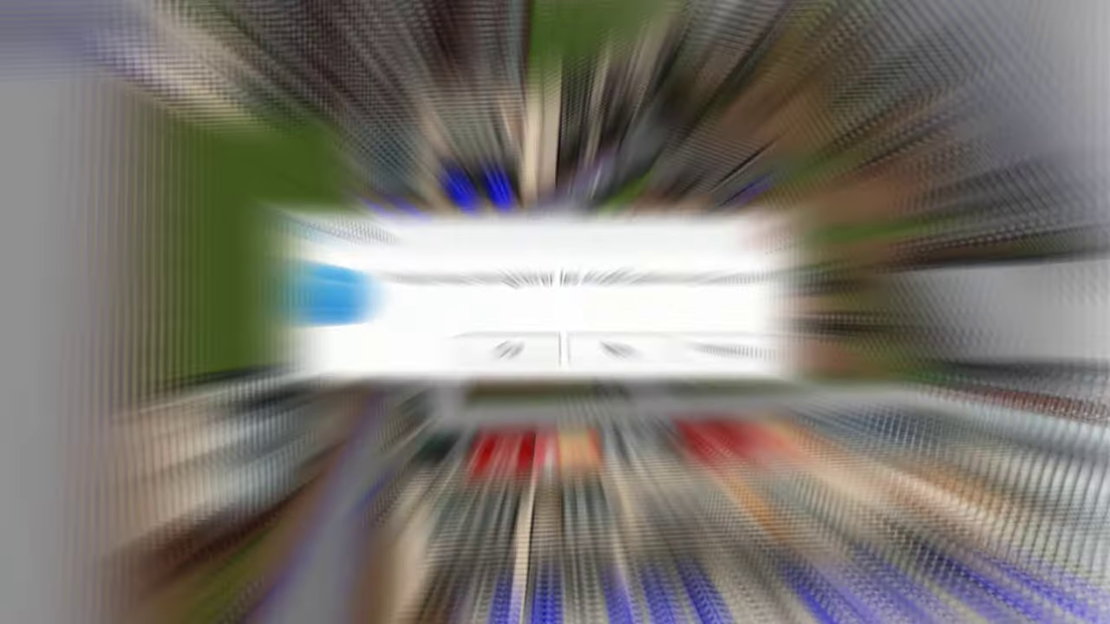
Walk and orbit along the street to a raised view over the café and storefronts.
key("space")
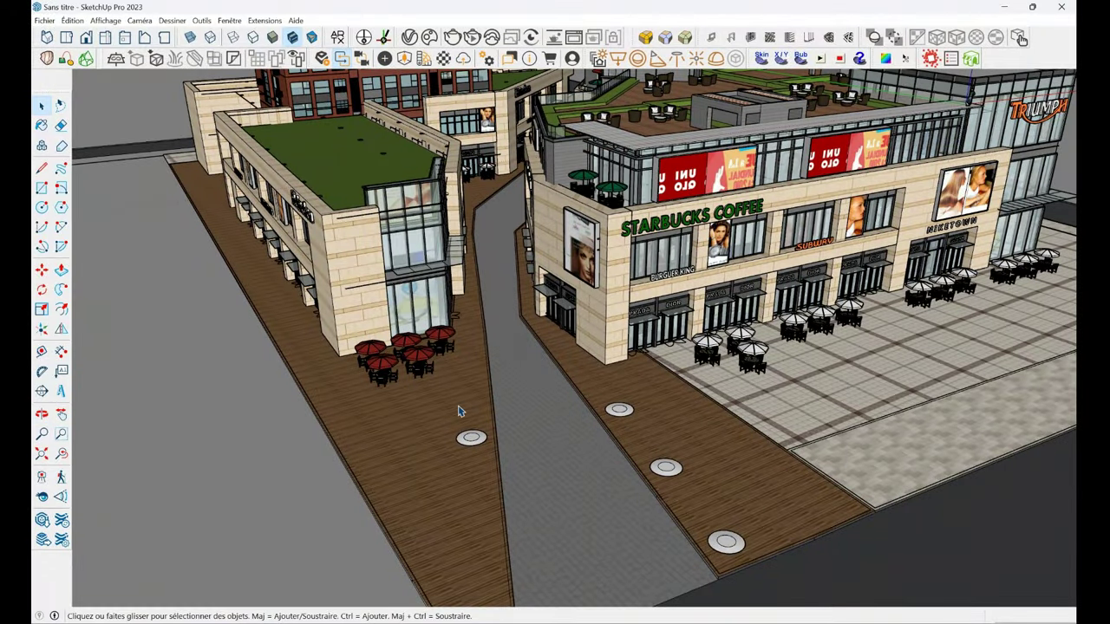
scroll(559, 520, "up", 2)
scroll(532, 525, "up", 3)
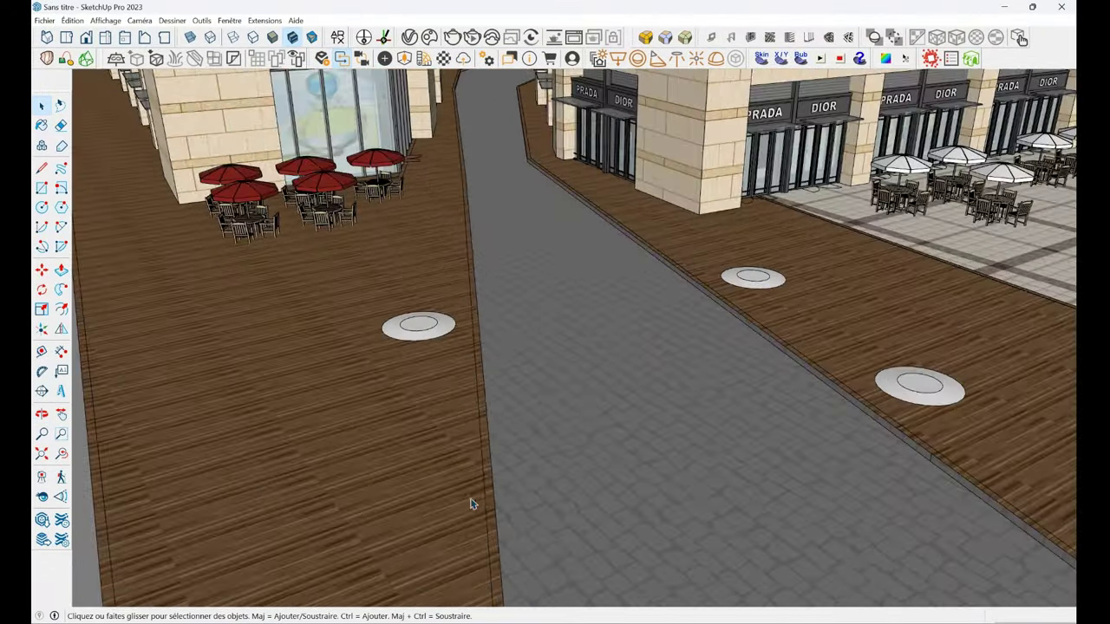
scroll(471, 503, "up", 3)
mouse_move(549, 491)
middle_mouse_down()
mouse_move(515, 402)
mouse_move(414, 411)
middle_mouse_up()
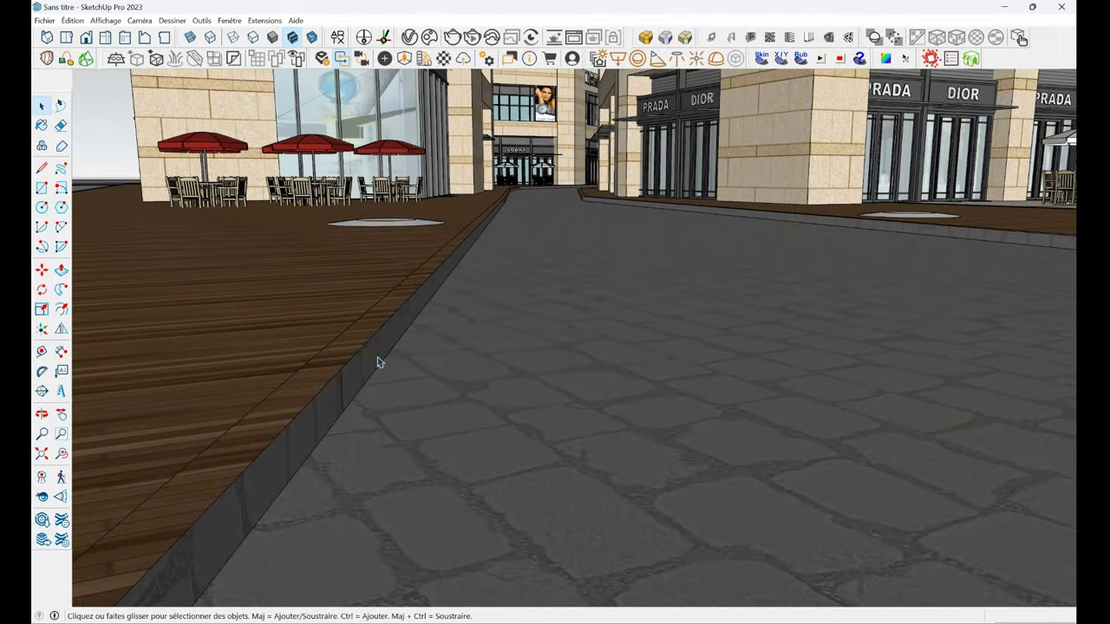
key("w")
mouse_move(607, 304)
left_mouse_down()
mouse_move(615, 438)
mouse_move(540, 396)
mouse_move(564, 416)
mouse_move(545, 441)
left_mouse_up()
key("space")
scroll(544, 441, "down", 3)
mouse_move(508, 438)
middle_mouse_down()
mouse_move(471, 330)
mouse_move(575, 384)
middle_mouse_up()
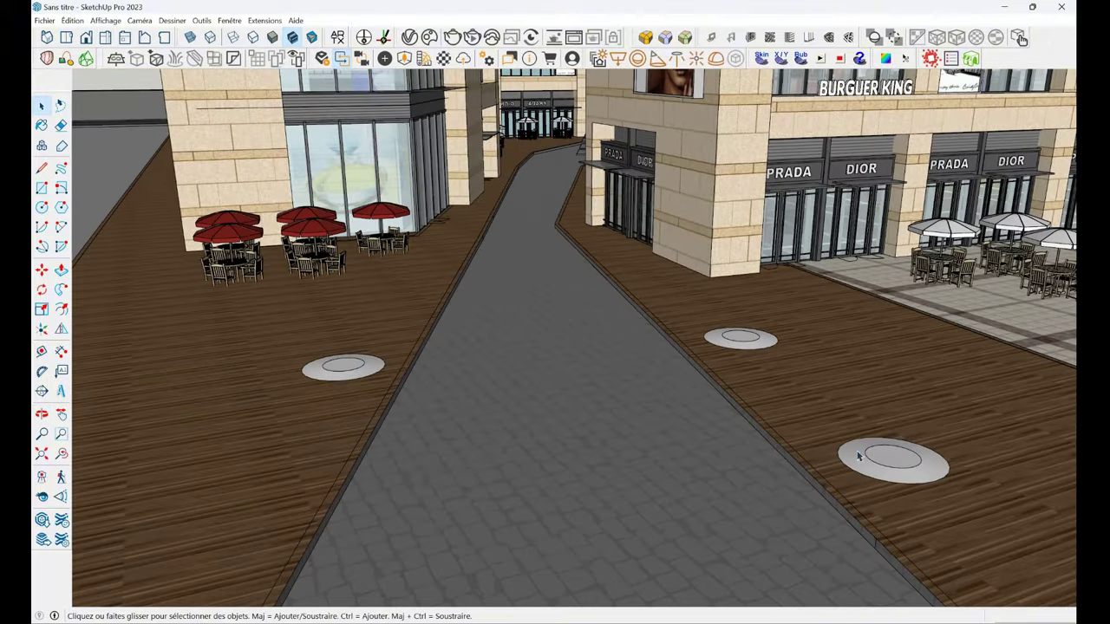
Select the left, middle and right walkway discs together.
left_click(857, 457)
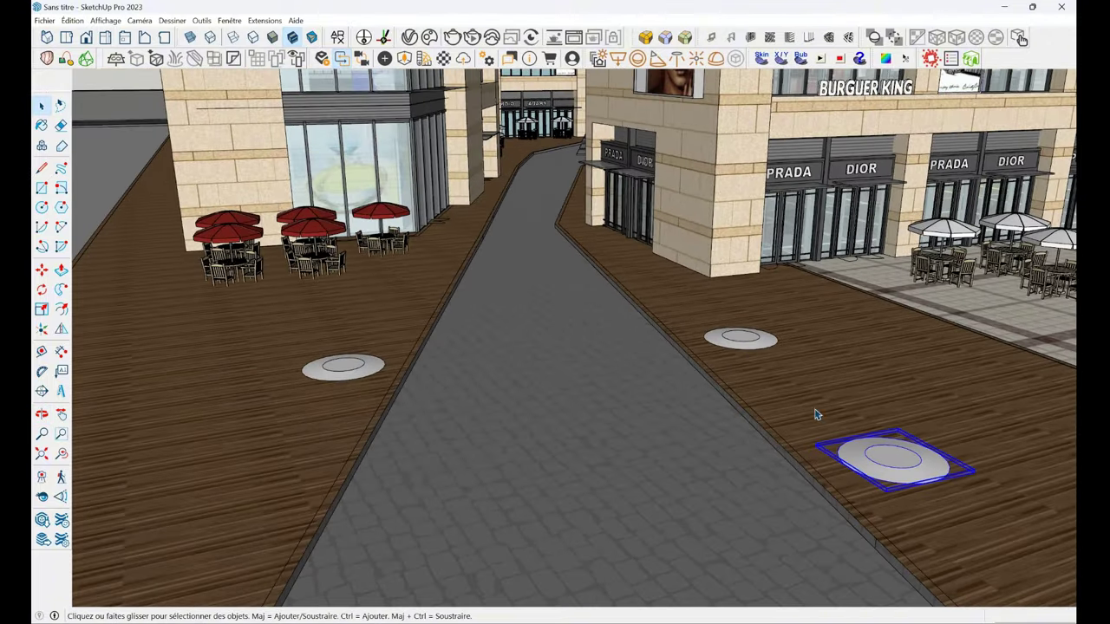
left_click(741, 338)
left_click(360, 367, "ctrl")
left_click(860, 458, "ctrl")
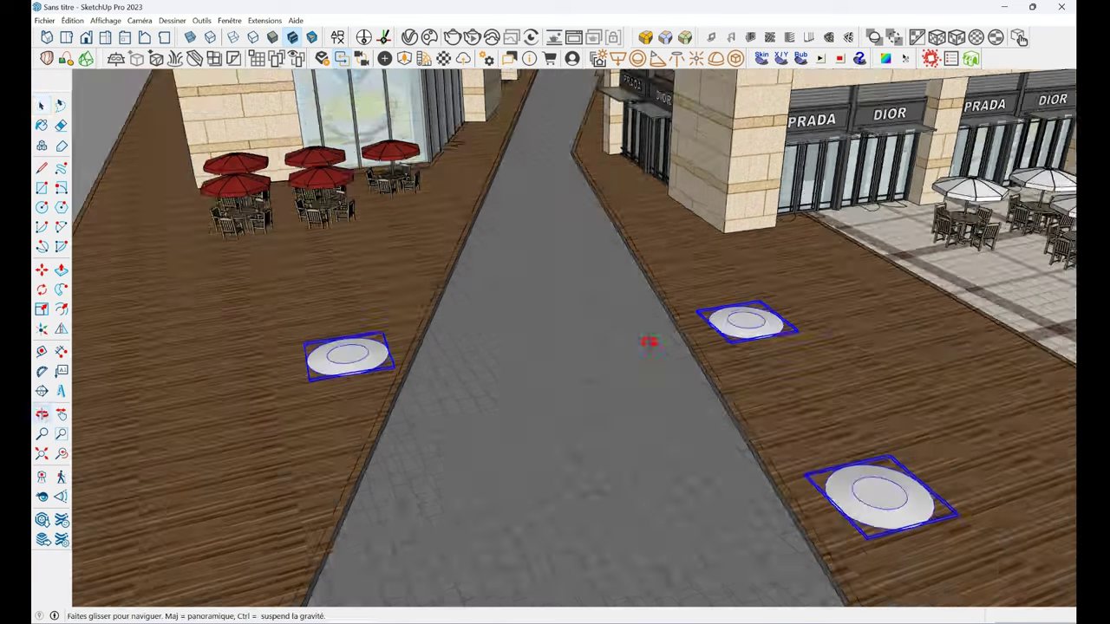
mouse_move(666, 286)
middle_mouse_down()
mouse_move(629, 311)
mouse_move(580, 476)
middle_mouse_up()
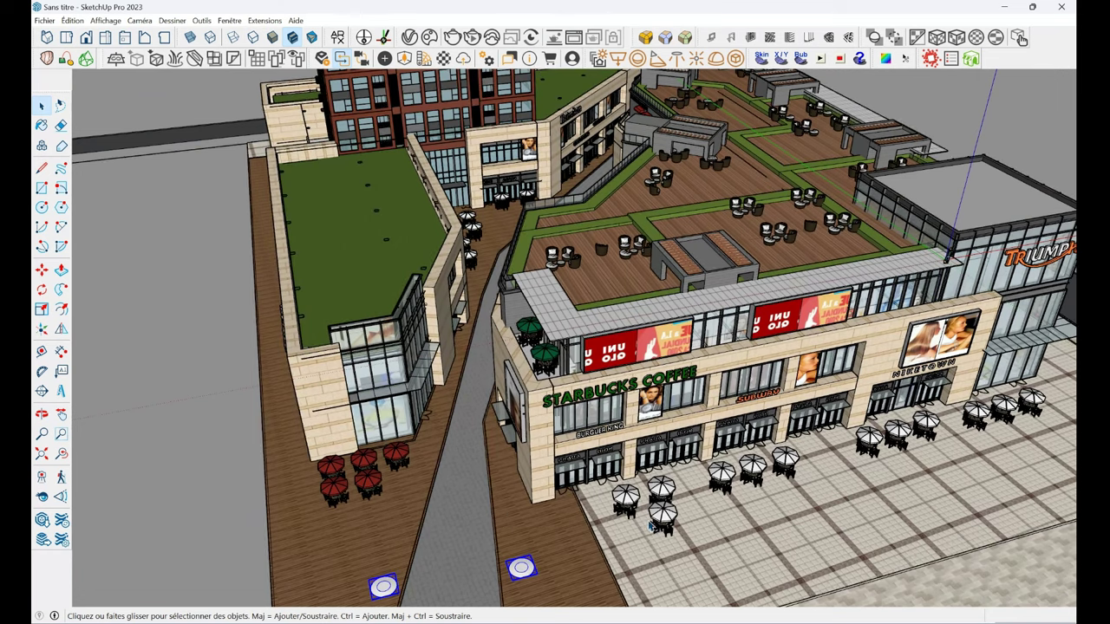
Zoom in on the storefront facade and select the building holding the signs.
scroll(637, 454, "up", 2)
scroll(590, 480, "up", 2)
scroll(589, 482, "up", 1)
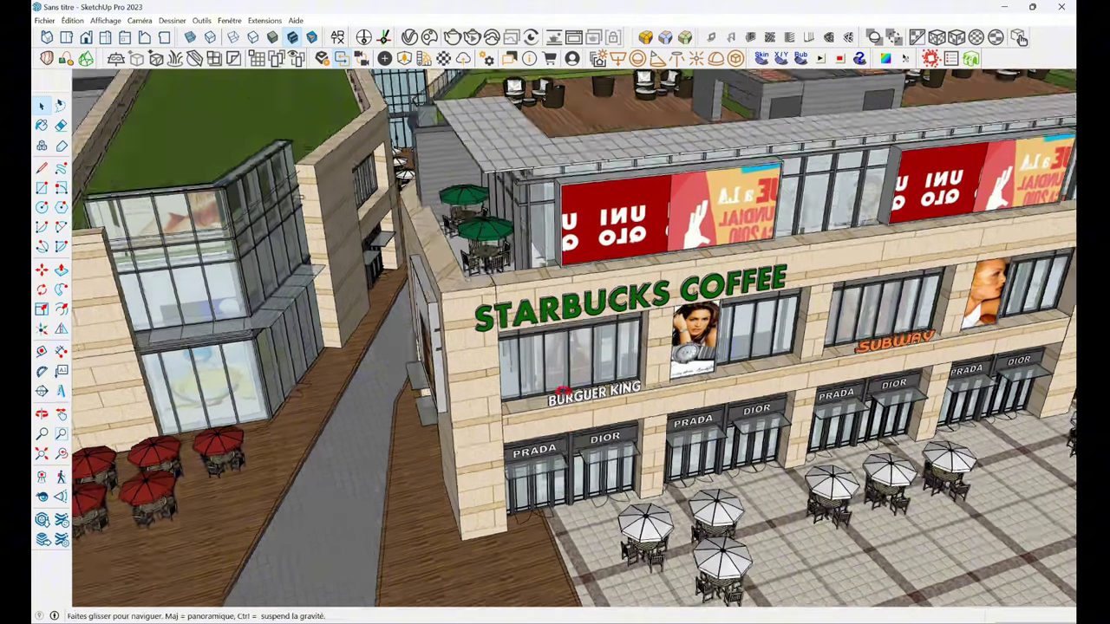
scroll(599, 434, "up", 2)
scroll(602, 382, "up", 2)
scroll(608, 324, "up", 2)
left_click(607, 323)
scroll(611, 317, "down", 3)
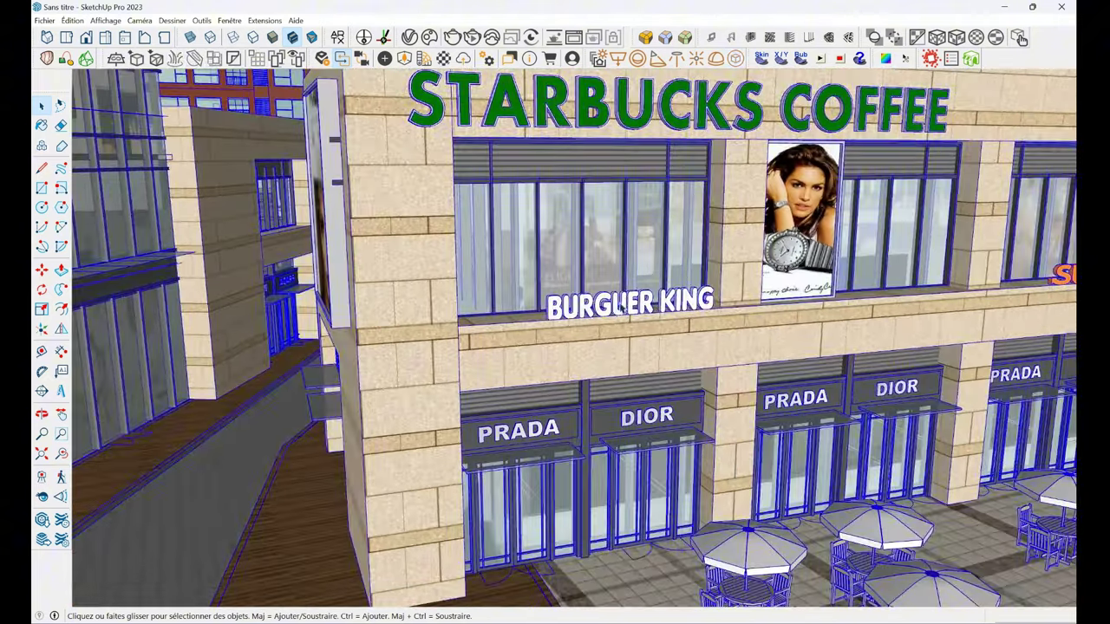
scroll(620, 310, "up", 2)
scroll(629, 311, "up", 2)
scroll(639, 310, "up", 2)
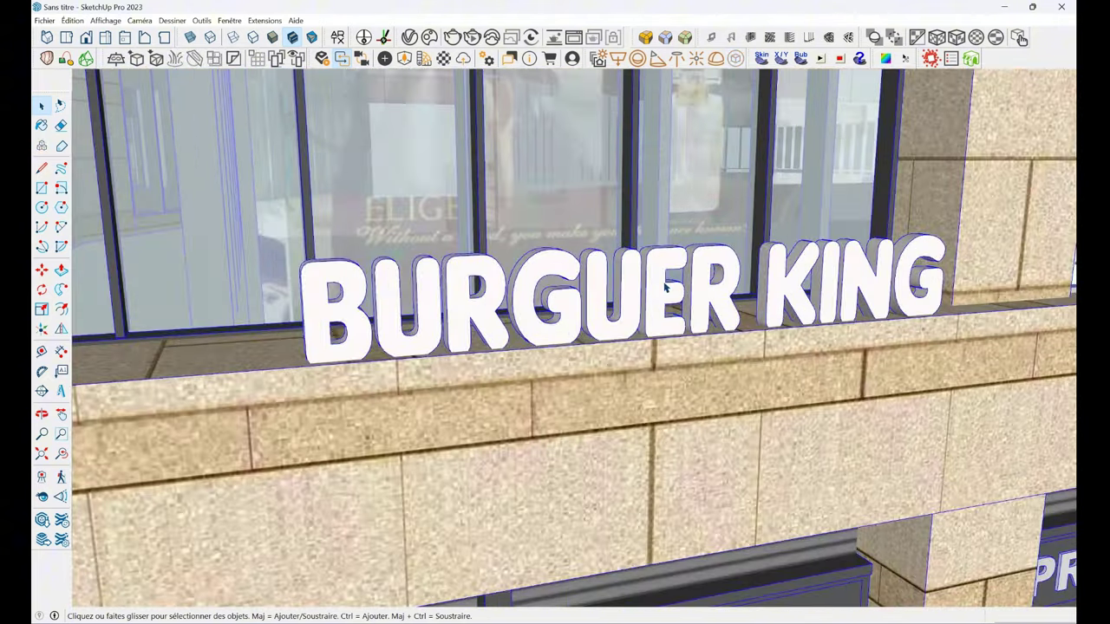
Open the building group and select the BURGUER KING sign.
double_click(664, 287)
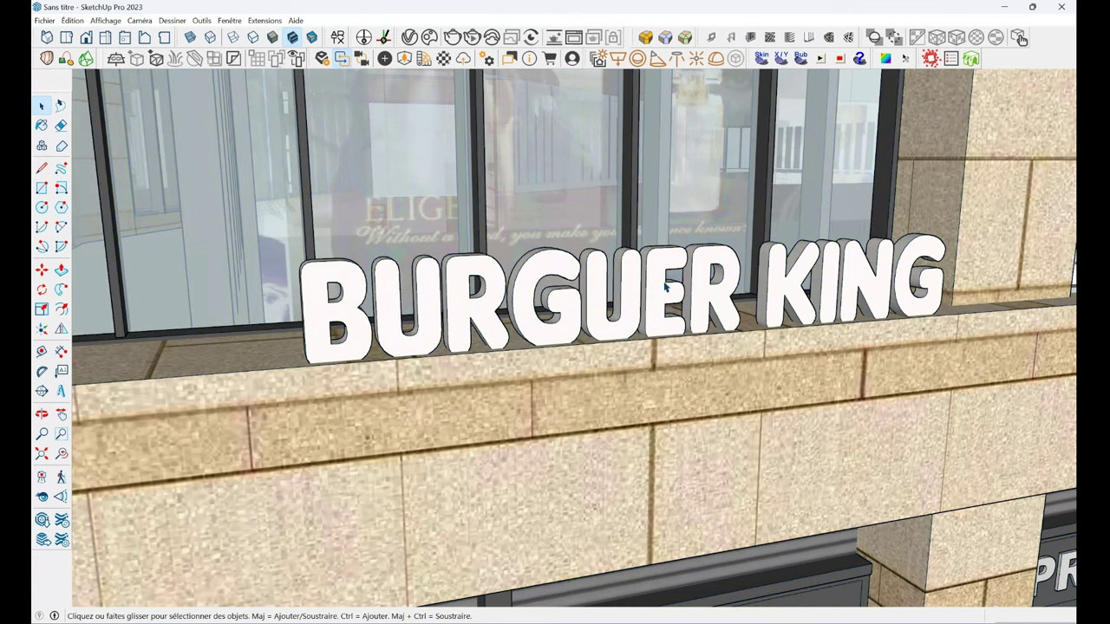
left_click(664, 287)
double_click(664, 286)
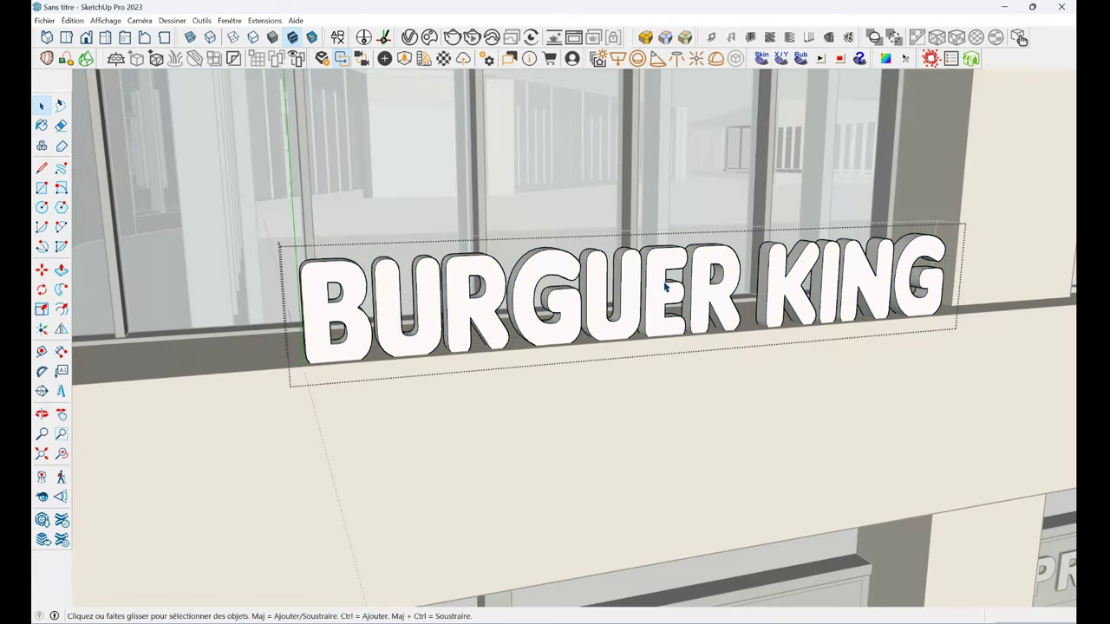
left_click(668, 345)
left_click(652, 295)
Delete the BURGUER KING sign and zoom back out.
key("Delete")
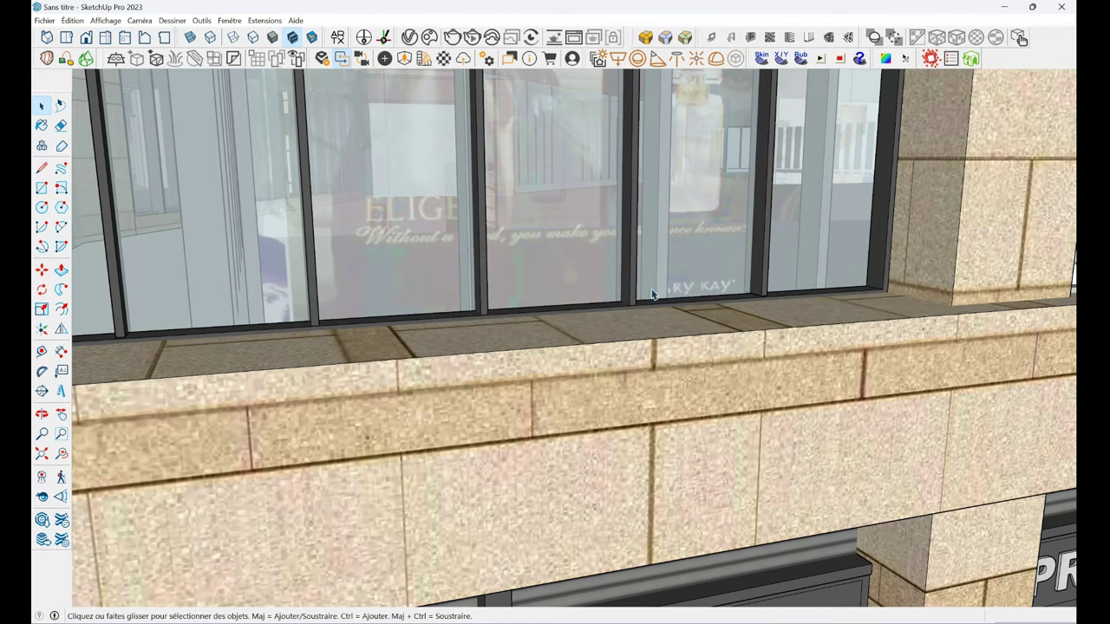
scroll(628, 329, "down", 3)
scroll(628, 330, "down", 2)
scroll(629, 329, "down", 1)
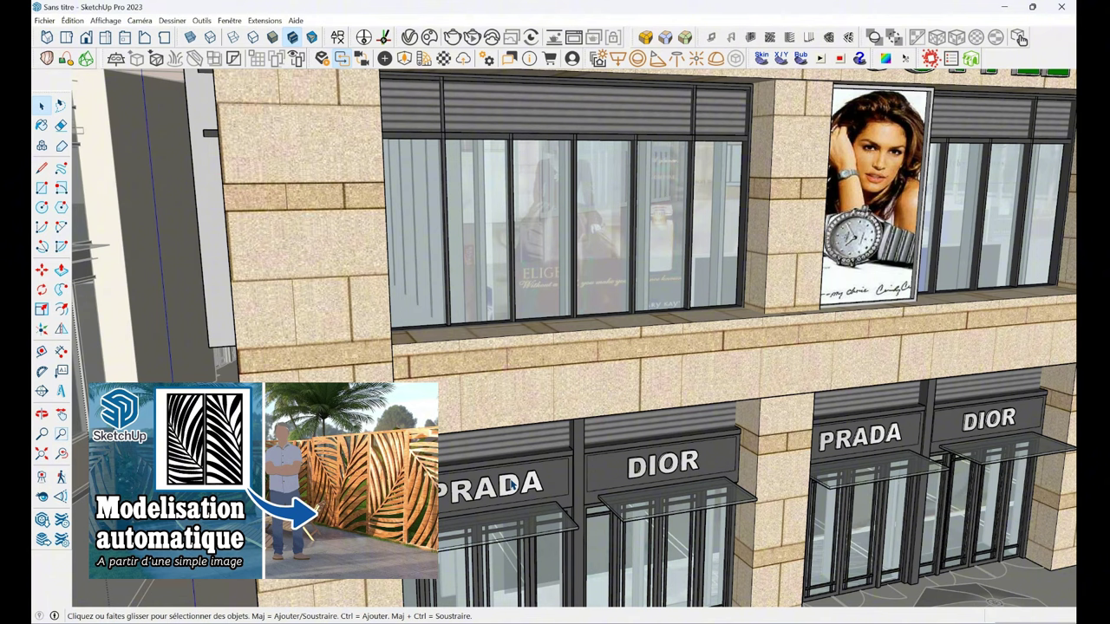
scroll(968, 423, "down", 5)
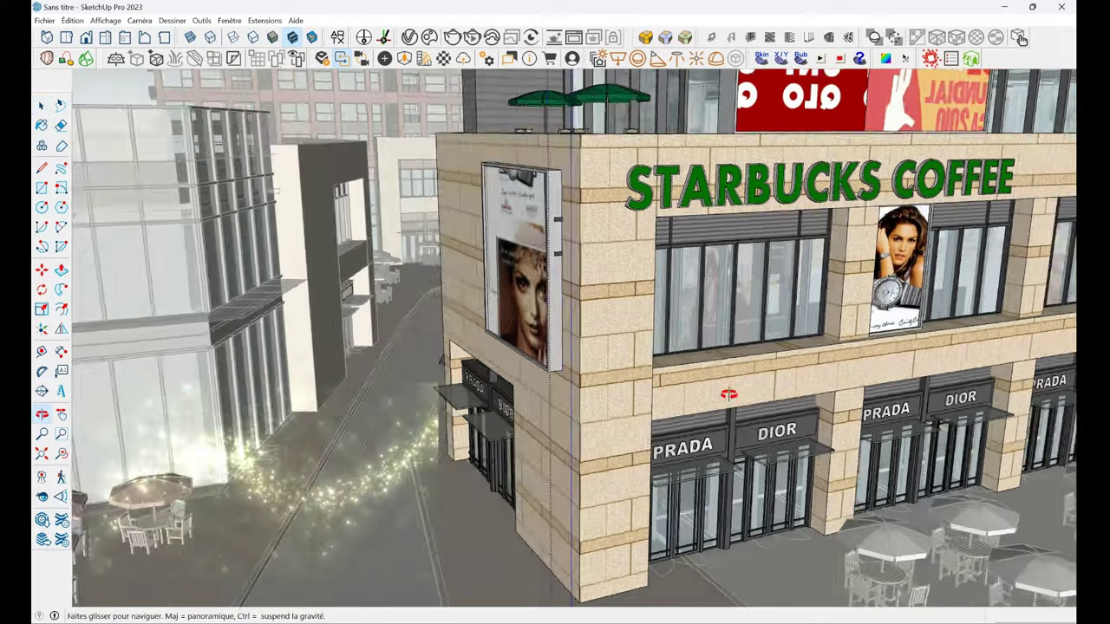
Orbit from a wide corner view in close to the Starbucks facade.
middle_click_drag(968, 423, 836, 390)
scroll(836, 390, "up", 5)
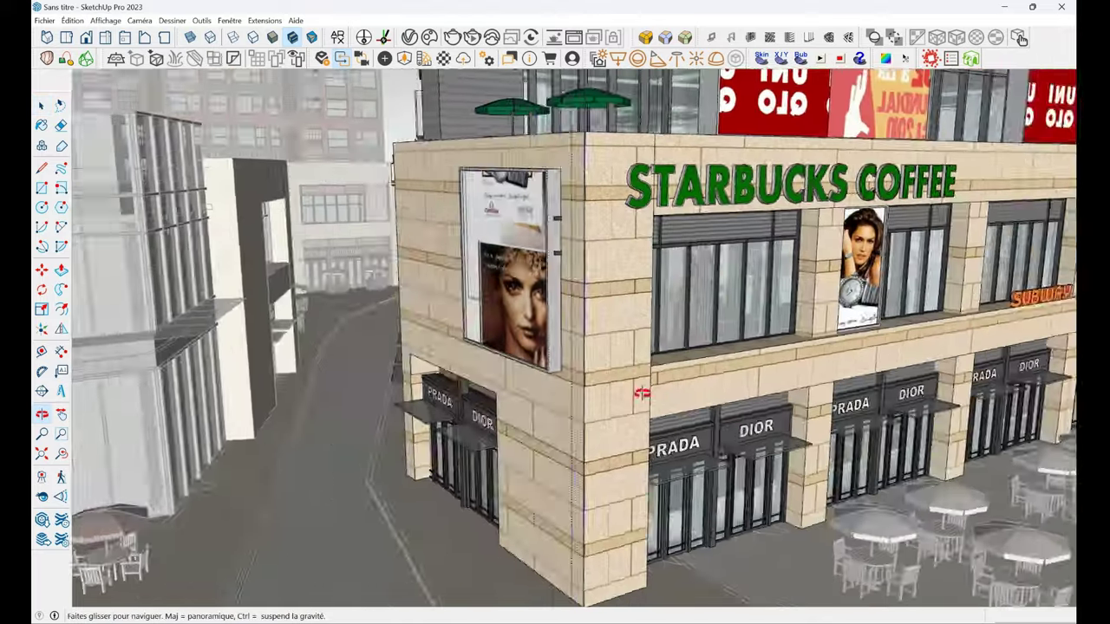
left_click_drag(837, 390, 724, 414)
key("space")
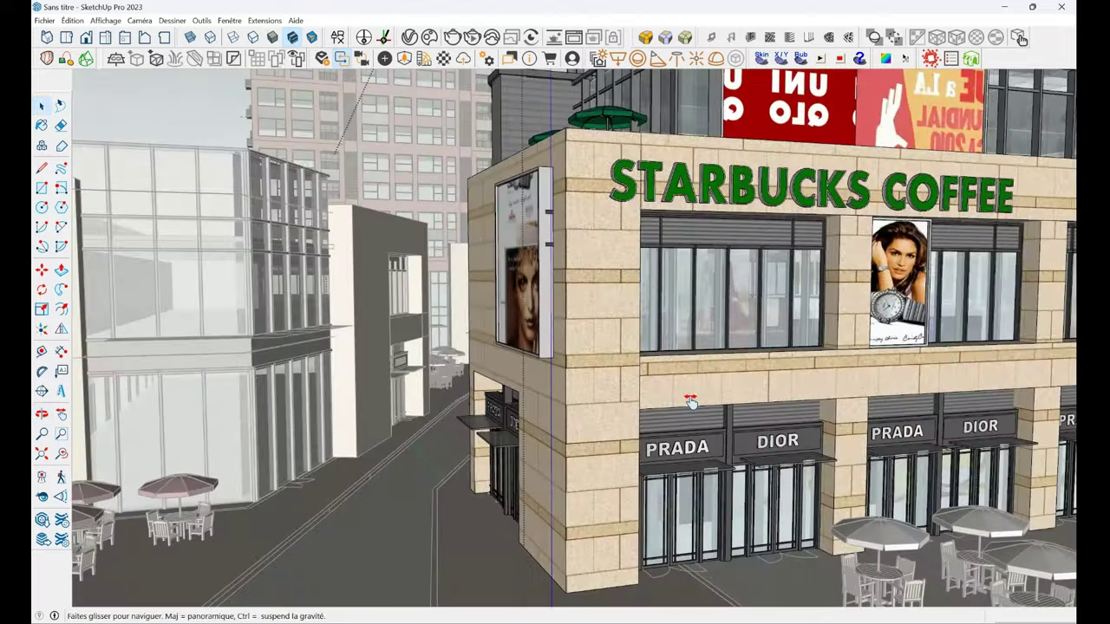
middle_click_drag(723, 413, 657, 394)
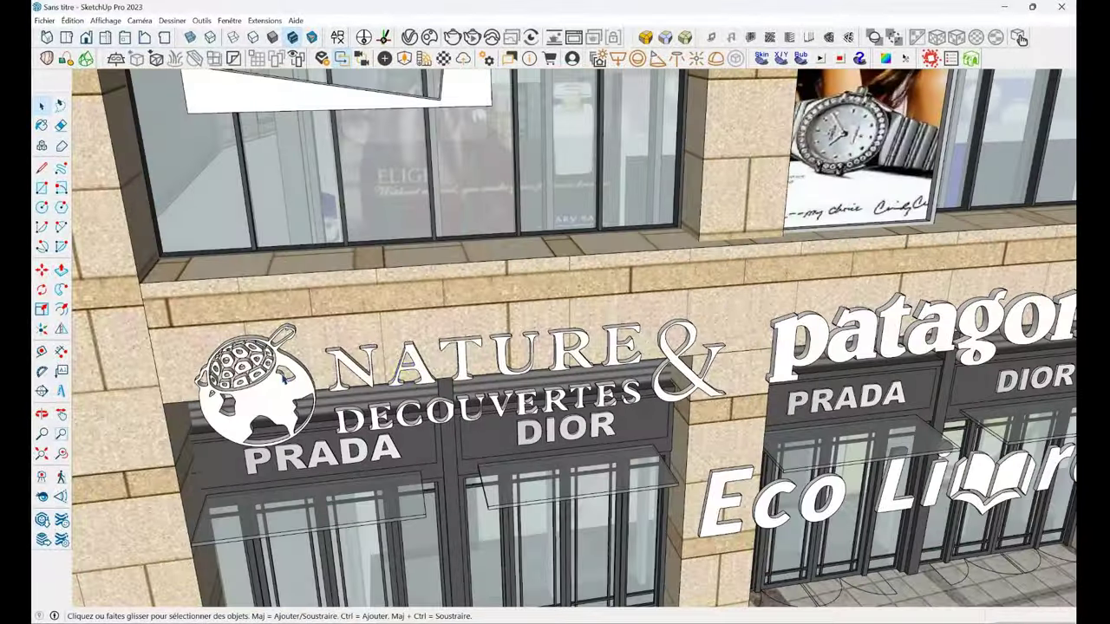
Check the new Nature & Découvertes, patagonia, Eco Livres and fnac signs one by one.
left_click(528, 387)
scroll(525, 318, "down", 2)
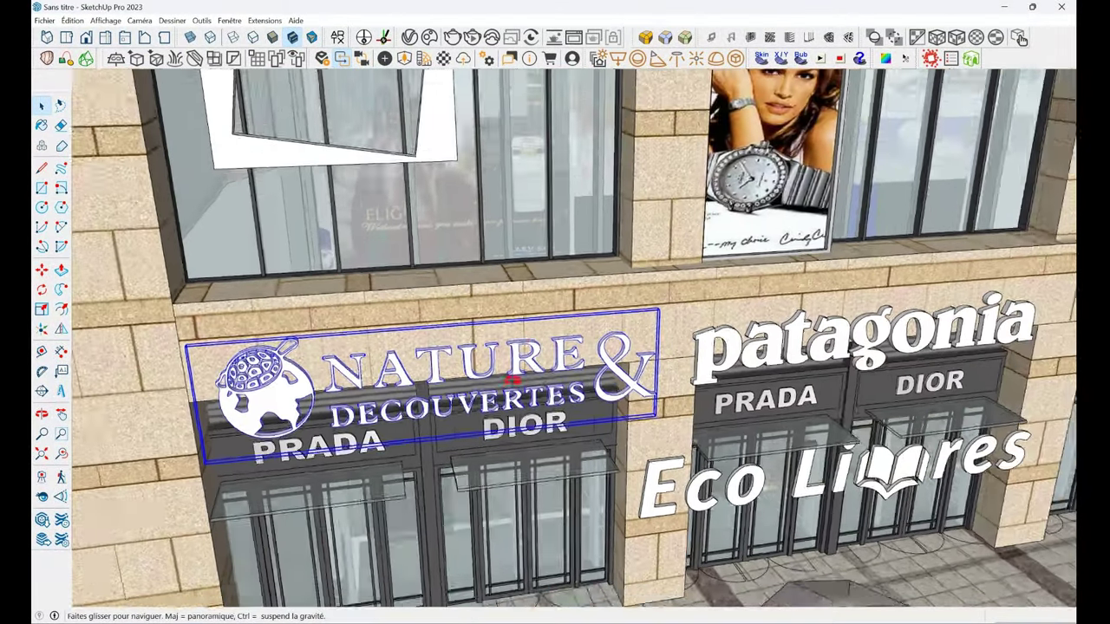
scroll(525, 317, "down", 2)
middle_click_drag(525, 317, 364, 295, "shift")
left_click(658, 347)
middle_click_drag(996, 351, 719, 397, "shift")
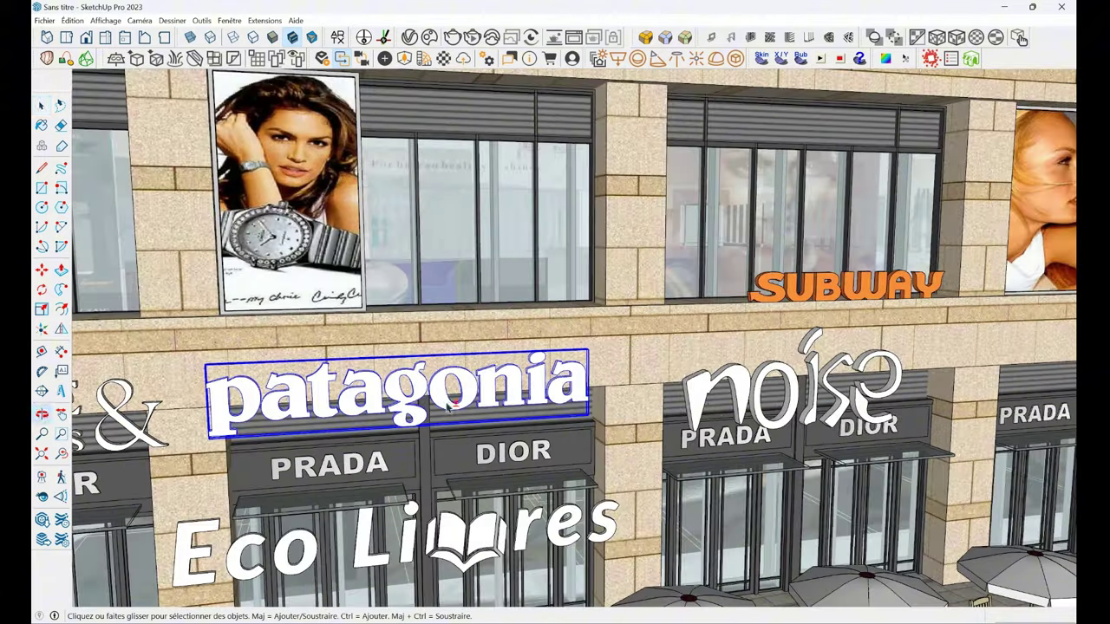
scroll(593, 455, "down", 2)
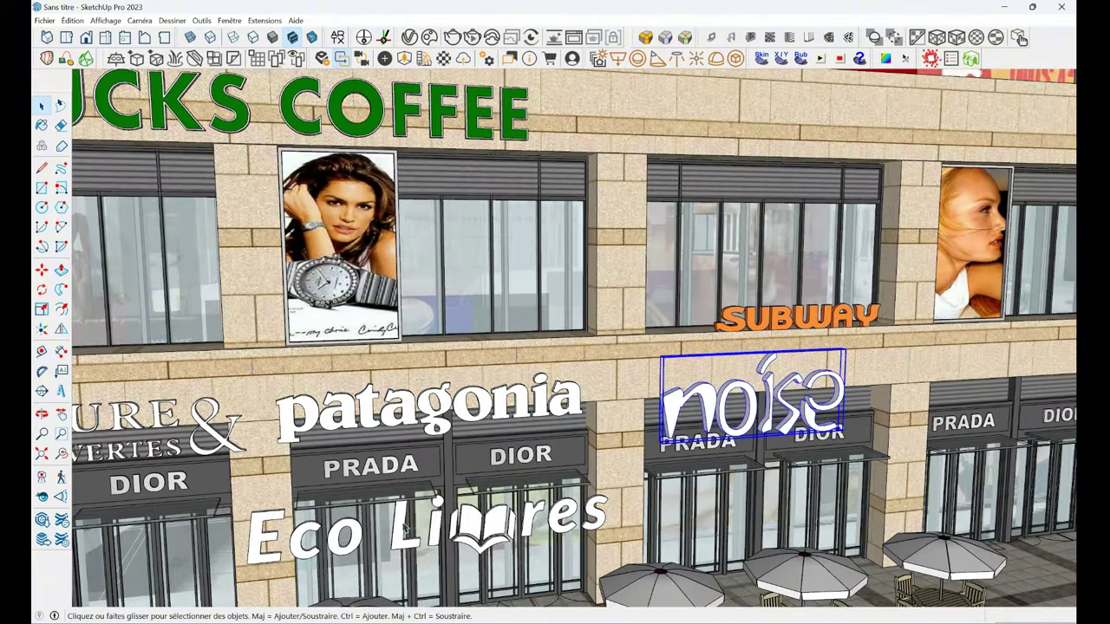
left_click(346, 544)
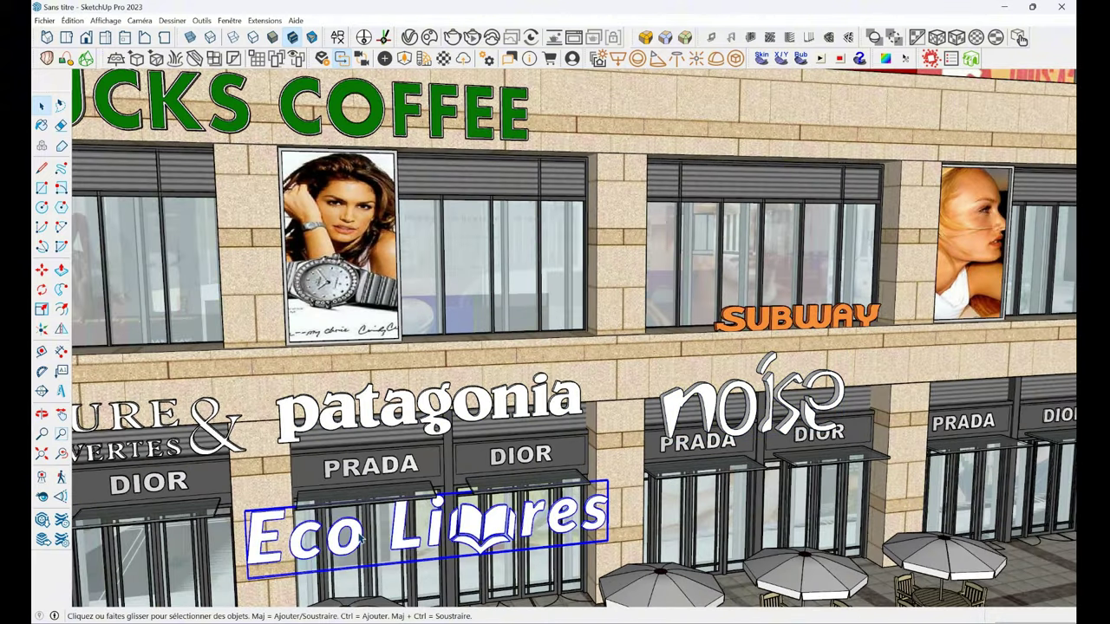
scroll(364, 530, "down", 3)
middle_click_drag(364, 531, 407, 374)
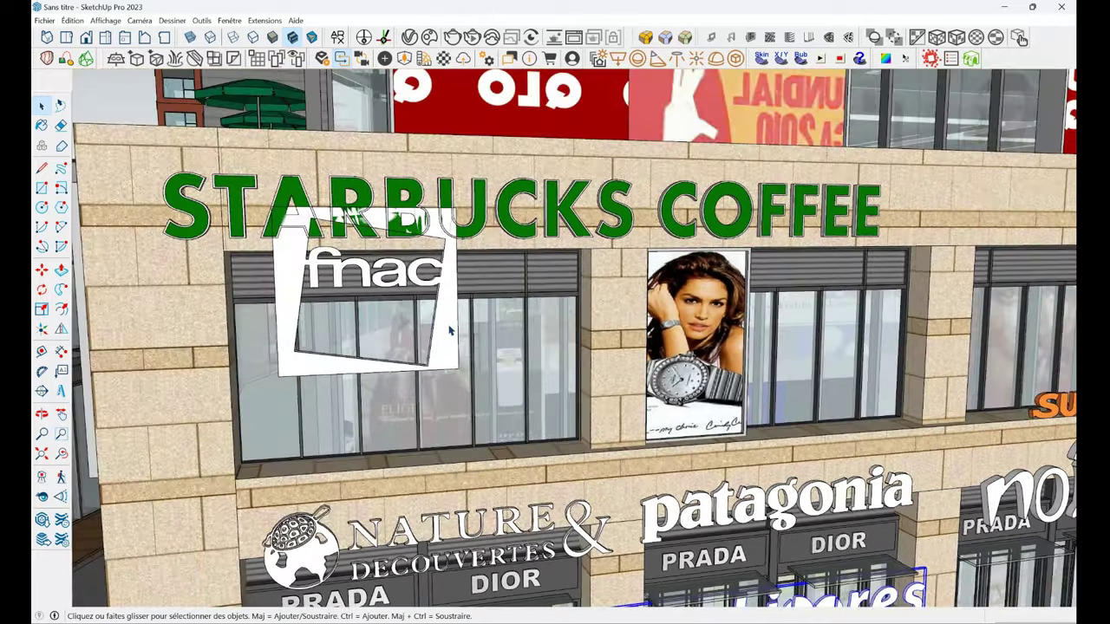
left_click(408, 372)
scroll(408, 374, "down", 1)
scroll(520, 390, "down", 2)
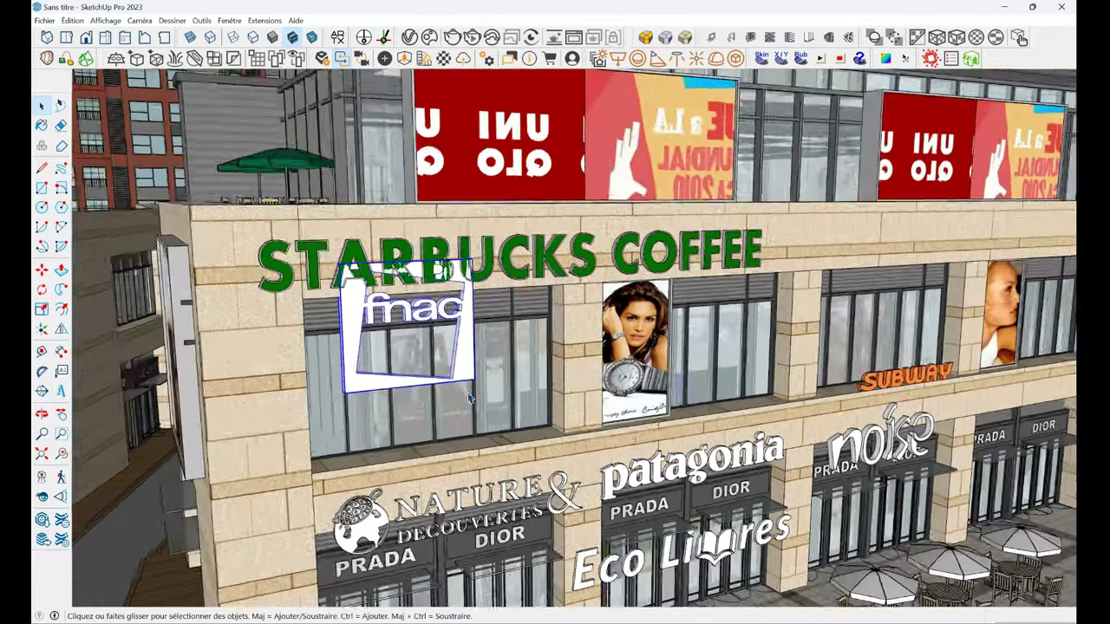
scroll(618, 409, "down", 2)
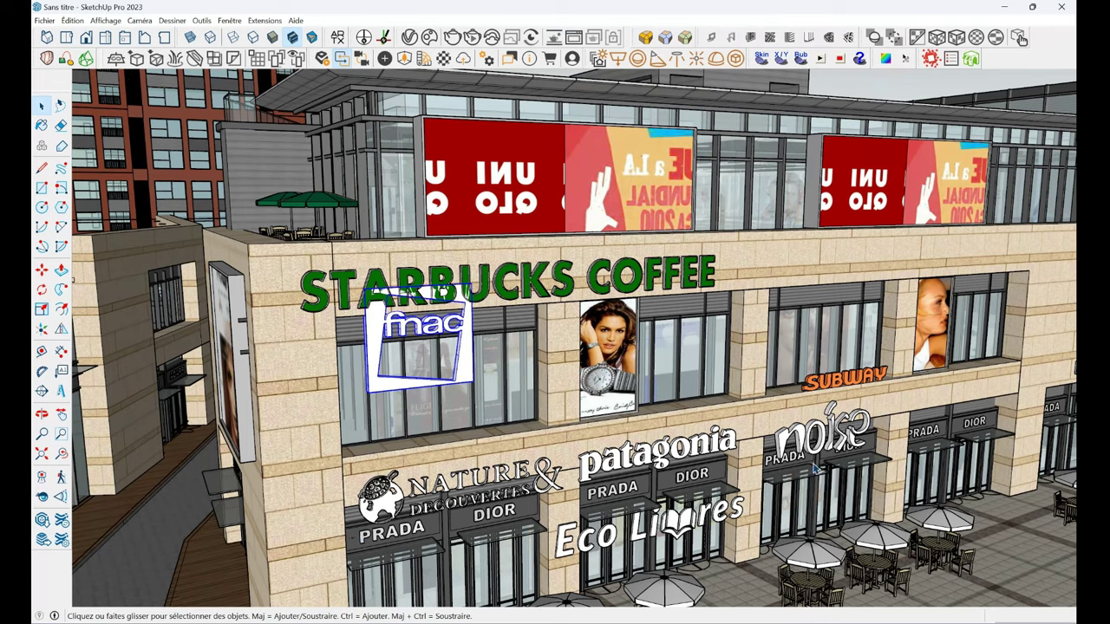
Orbit around the left corner to face the Starbucks facade and select the entire model.
mouse_move(531, 481)
middle_mouse_down()
mouse_move(579, 450)
mouse_move(548, 310)
middle_mouse_up()
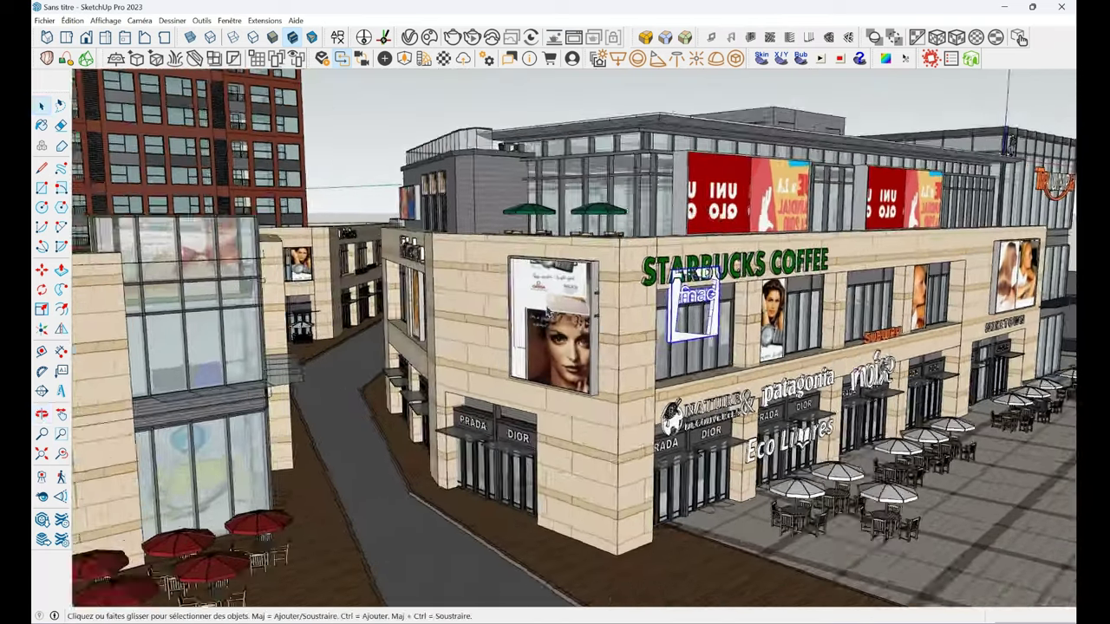
scroll(549, 310, "up", 3)
scroll(549, 309, "up", 2)
scroll(548, 310, "up", 2)
scroll(548, 310, "up", 2)
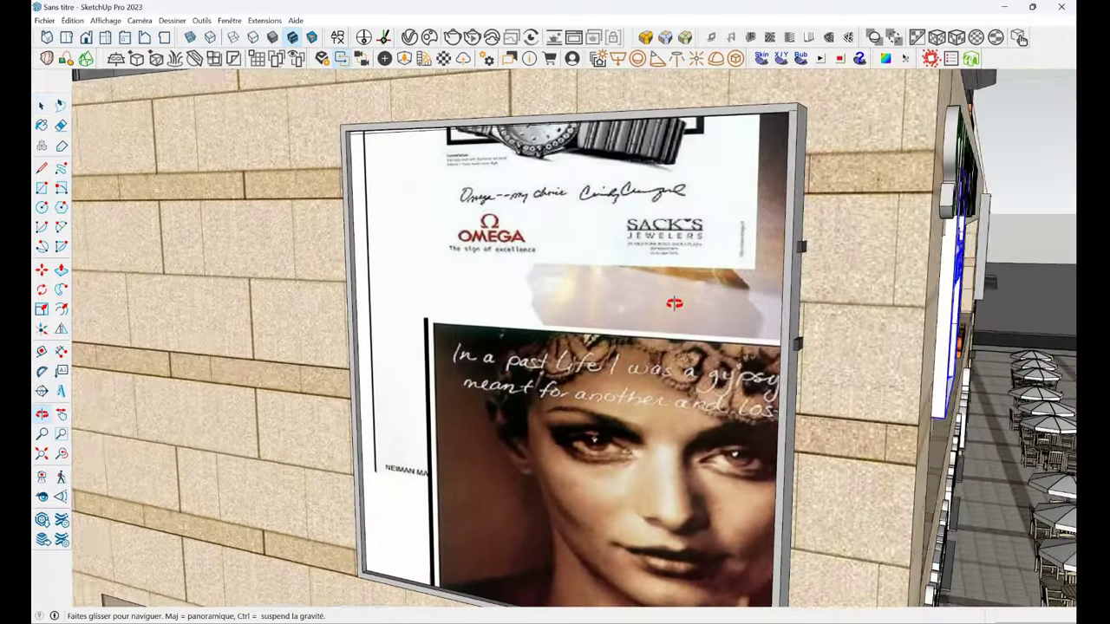
scroll(555, 295, "up", 1)
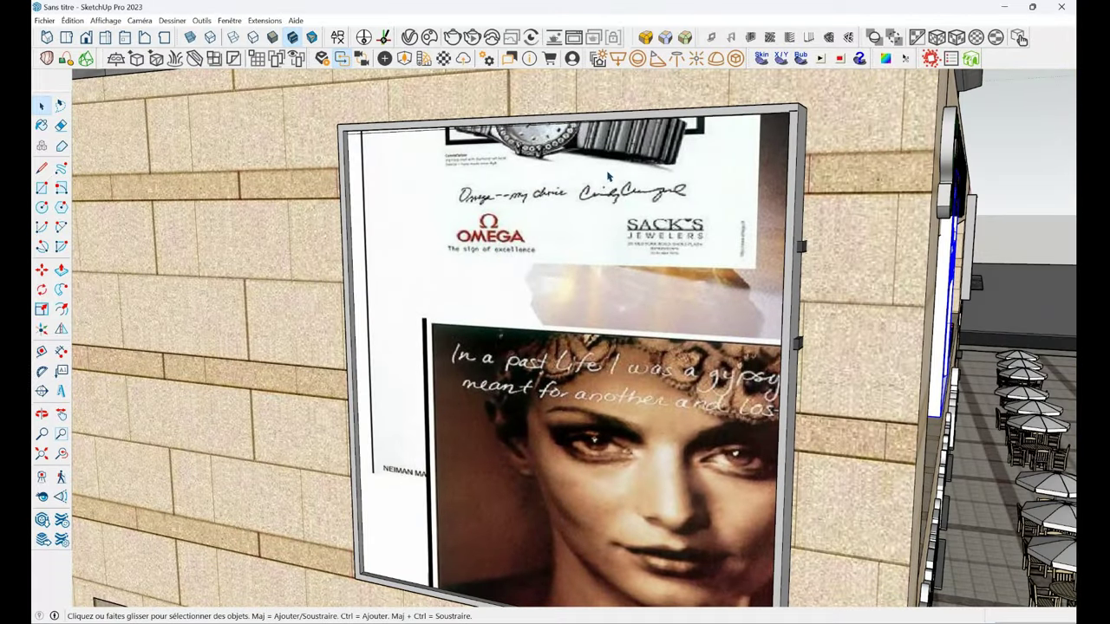
scroll(579, 301, "down", 3)
scroll(579, 300, "down", 2)
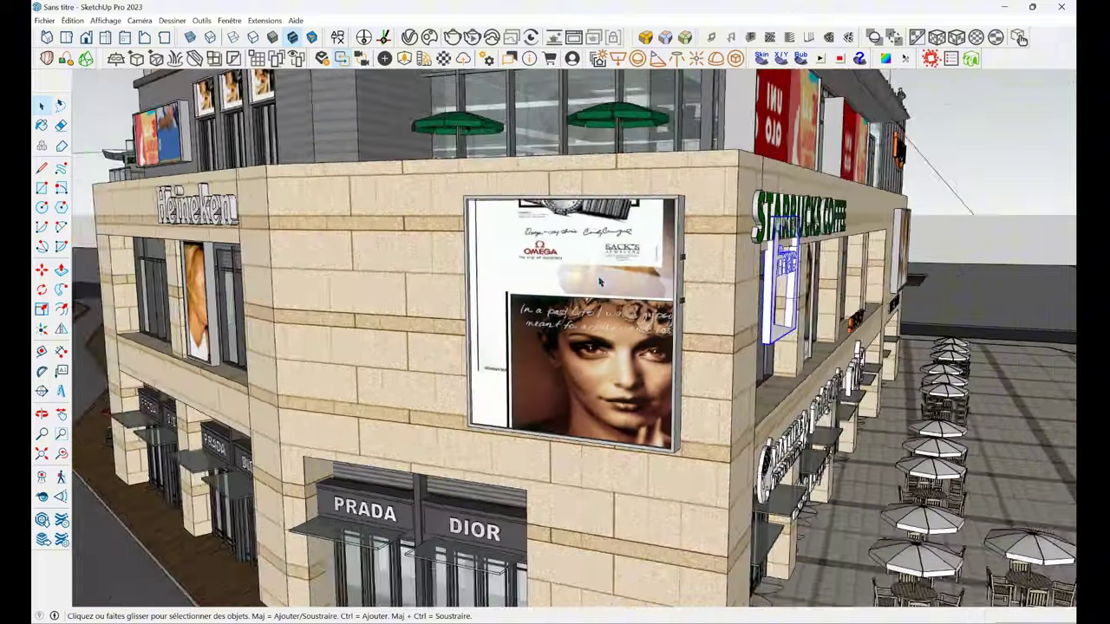
mouse_move(579, 301)
middle_mouse_down()
mouse_move(373, 428)
mouse_move(430, 271)
mouse_move(429, 329)
mouse_move(547, 291)
mouse_move(603, 252)
middle_mouse_up()
key("ctrl+a")
scroll(429, 272, "up", 2)
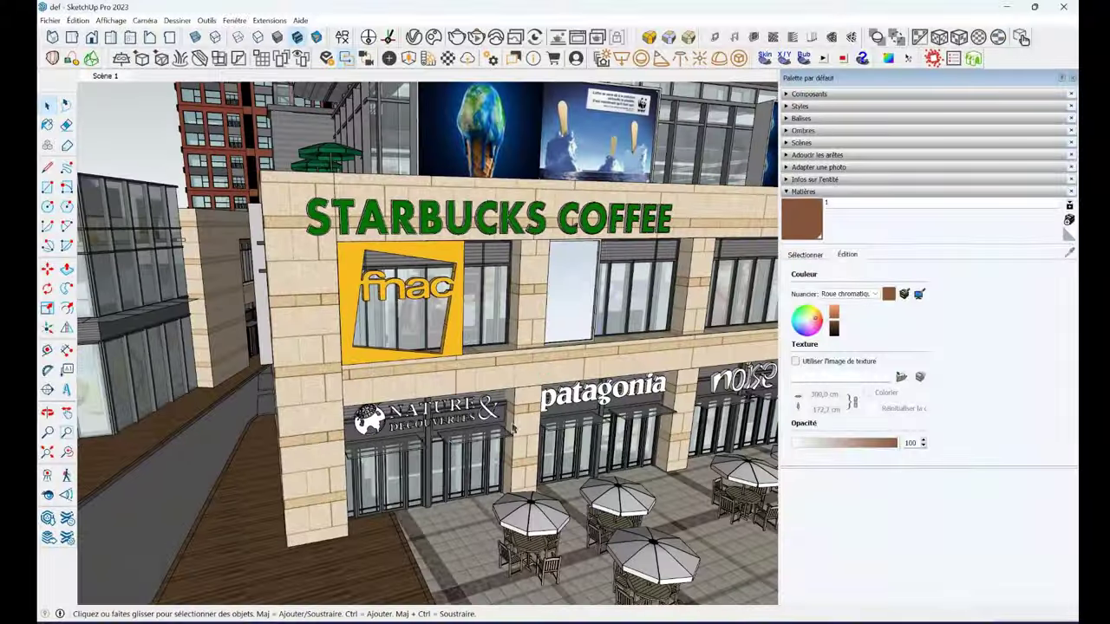
Orbit around the Starbucks building and complex, then restore the Scène 1 camera.
middle_click_drag(512, 429, 487, 198)
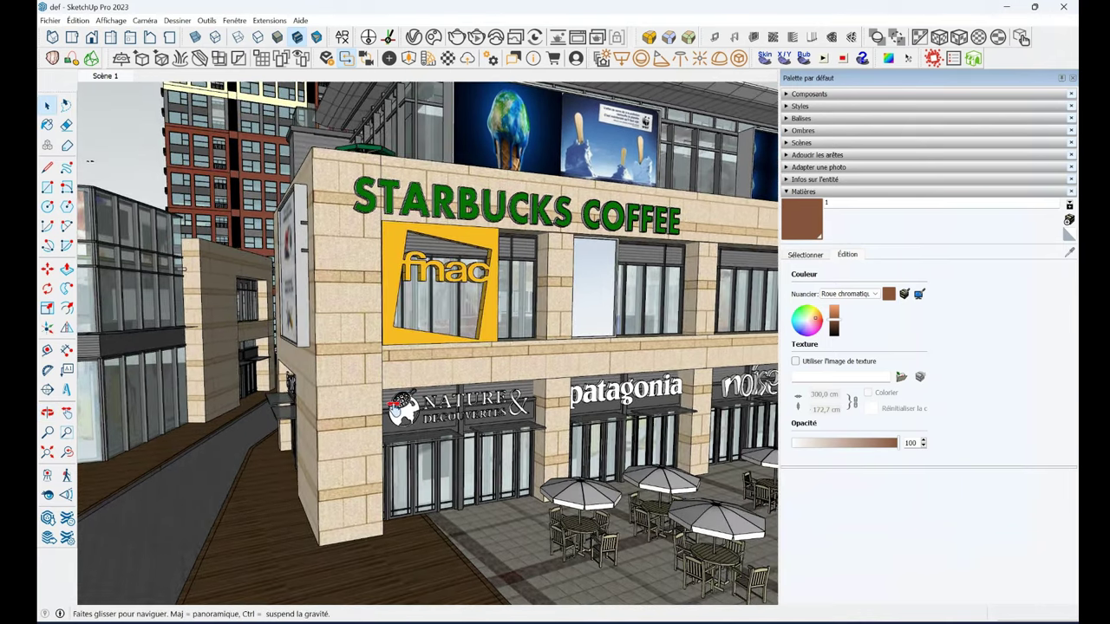
mouse_move(491, 353)
middle_mouse_down()
mouse_move(404, 331)
mouse_move(408, 265)
middle_mouse_up()
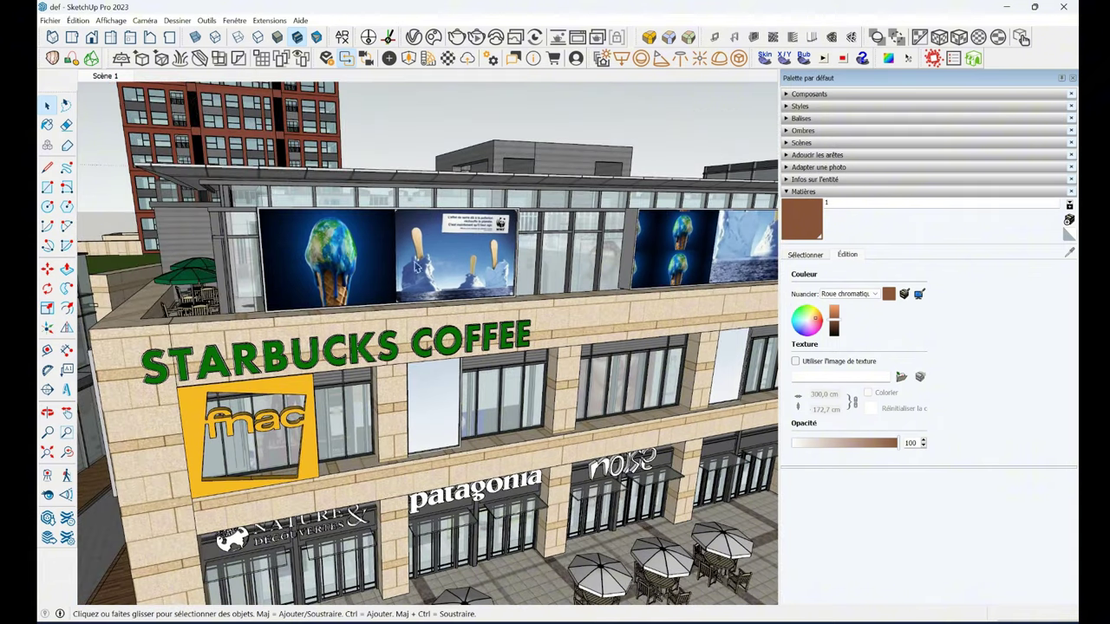
scroll(398, 272, "down", 5)
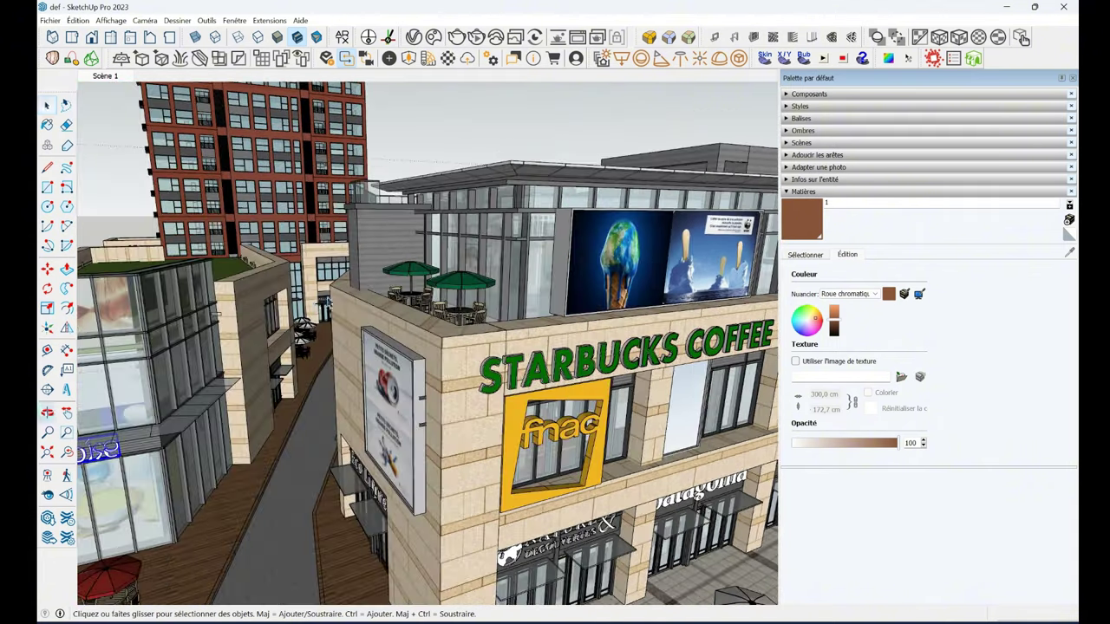
middle_click_drag(397, 272, 384, 339)
scroll(384, 340, "up", 2)
scroll(385, 339, "up", 5)
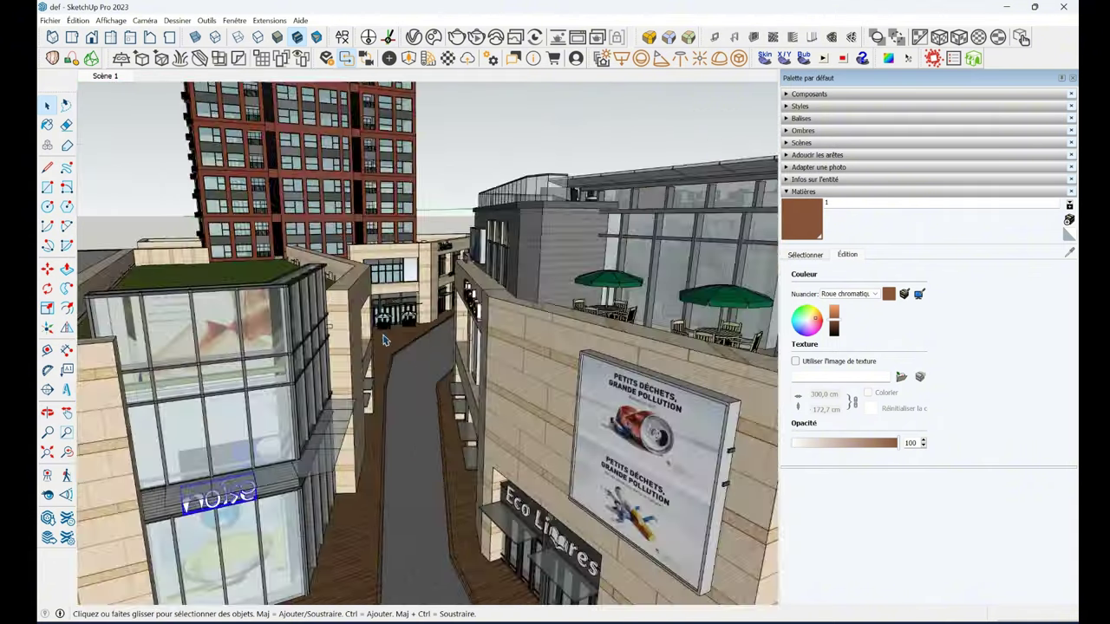
left_click(104, 76)
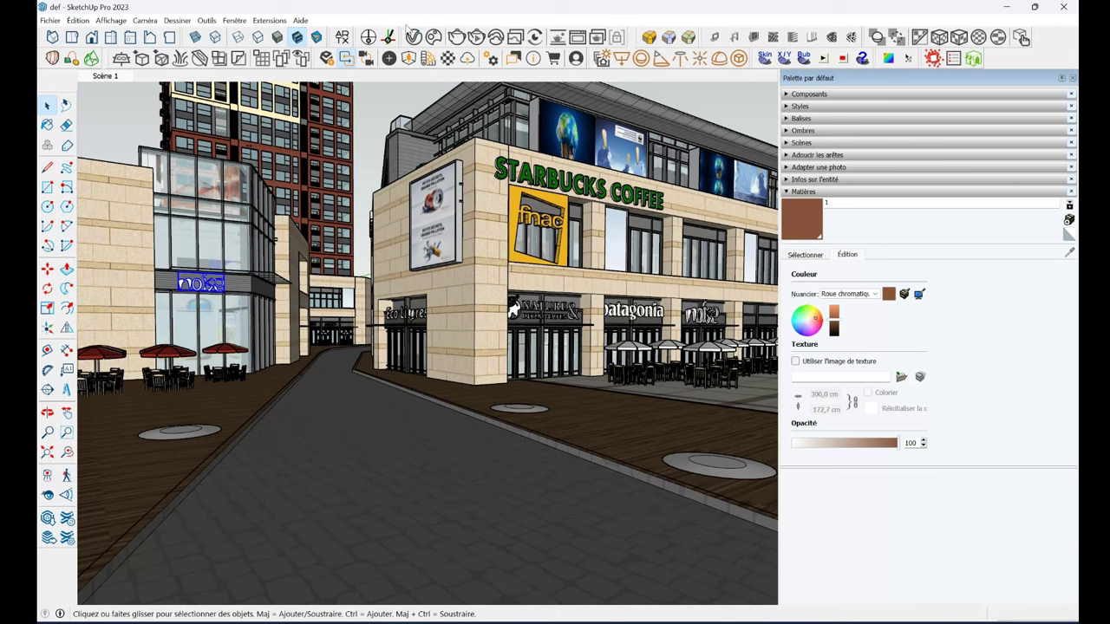
Check the V-Ray light list, walk back toward Starbucks and select the yellow fnac panel.
left_click(413, 36)
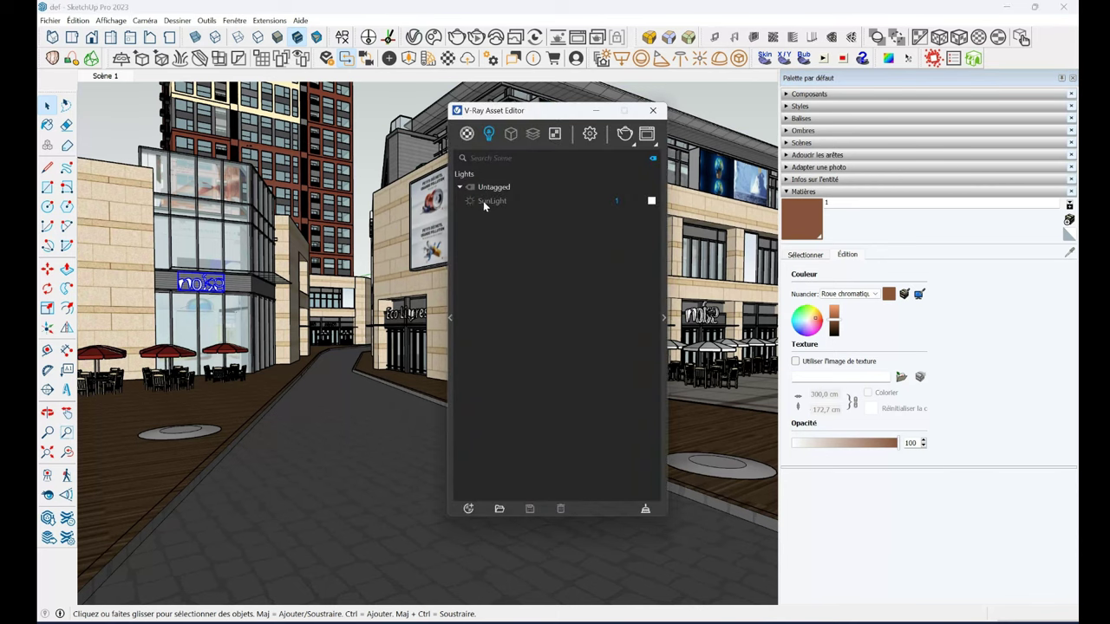
left_click(653, 110)
left_click(47, 413)
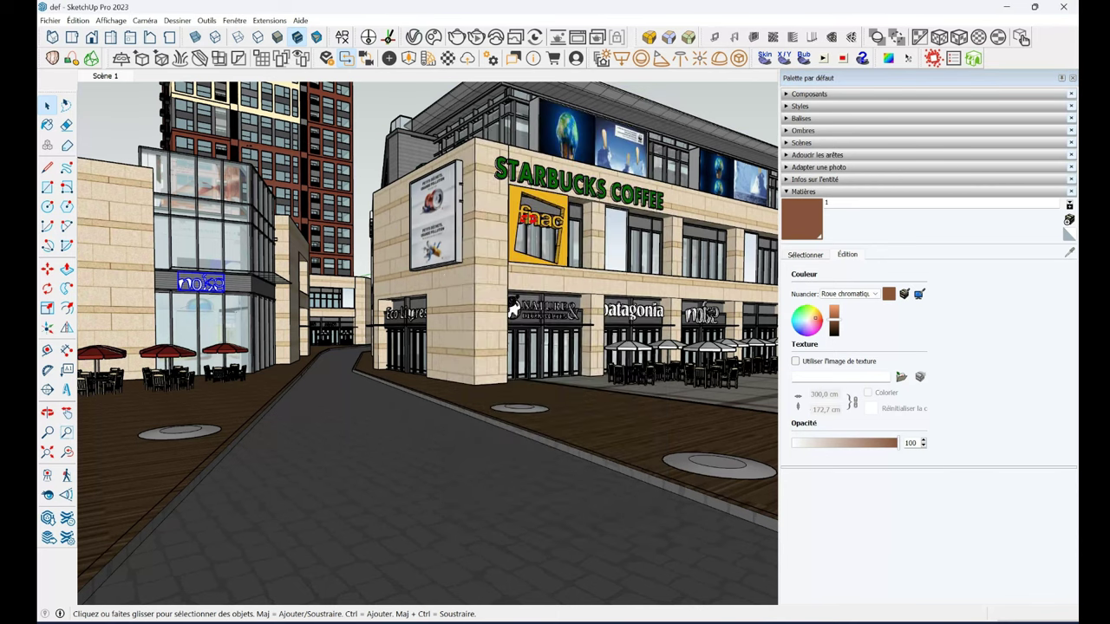
mouse_move(523, 286)
left_mouse_down()
mouse_move(524, 237)
mouse_move(512, 284)
left_mouse_up()
key("space")
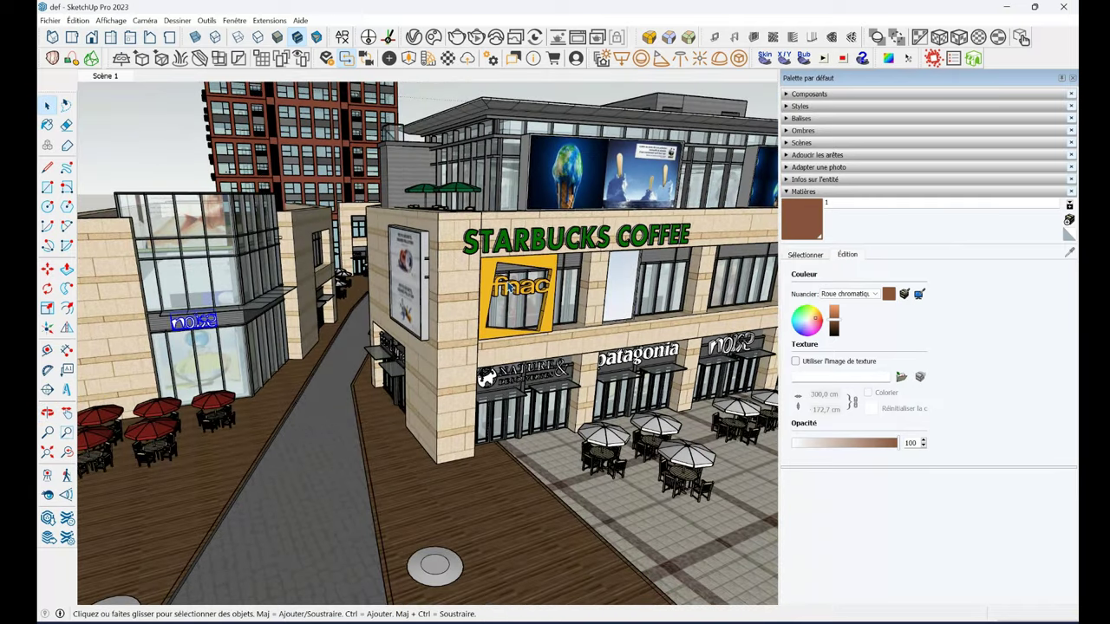
scroll(505, 284, "up", 2)
scroll(506, 285, "up", 2)
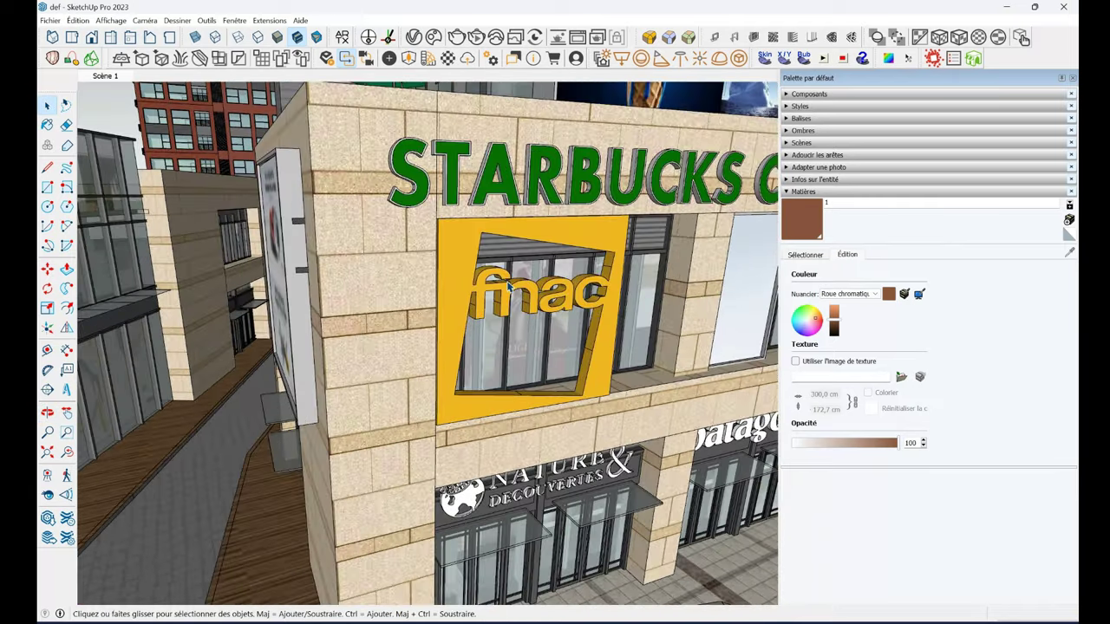
scroll(509, 286, "up", 2)
left_click(445, 226)
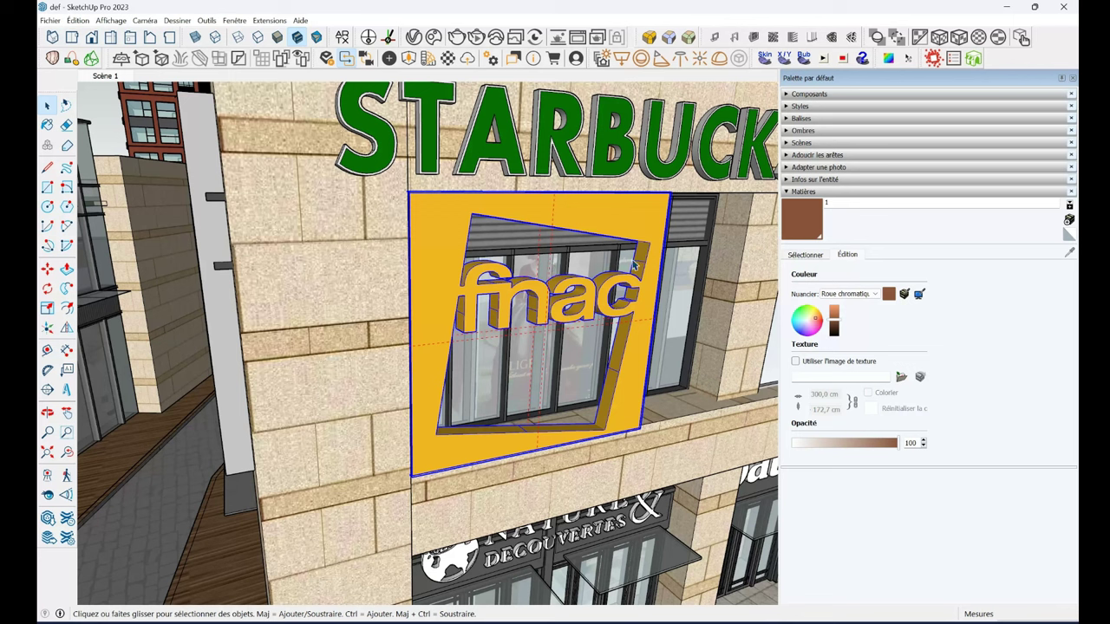
Set the fnac sign's Mesh Light colour to a saturated yellow-orange.
left_click(413, 37)
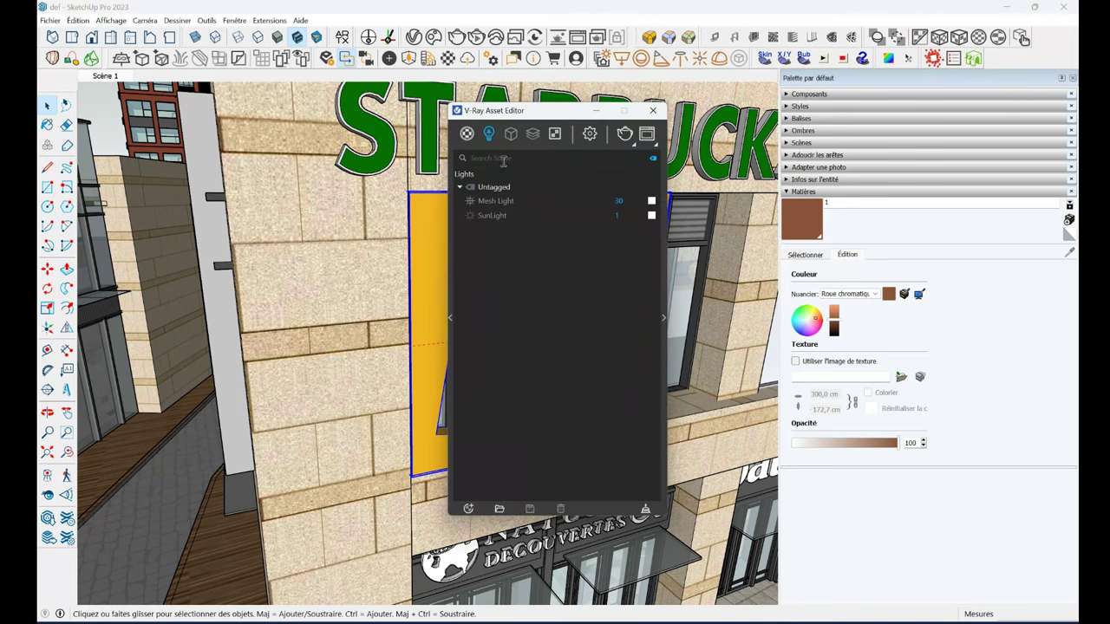
left_click(500, 205)
left_click(652, 202)
left_click(532, 240)
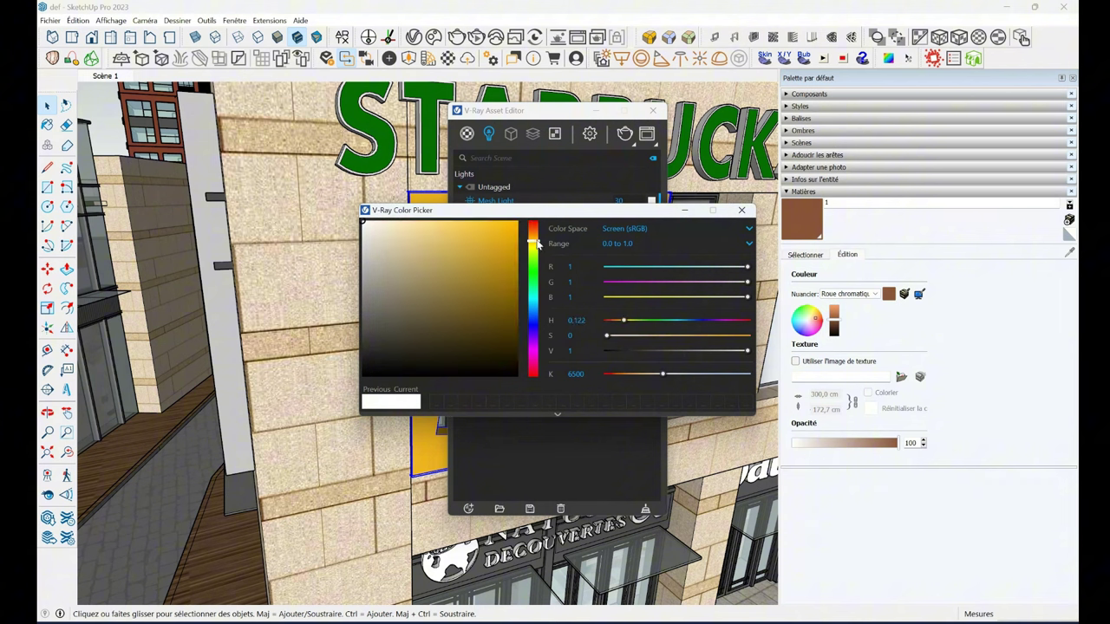
left_click(517, 221)
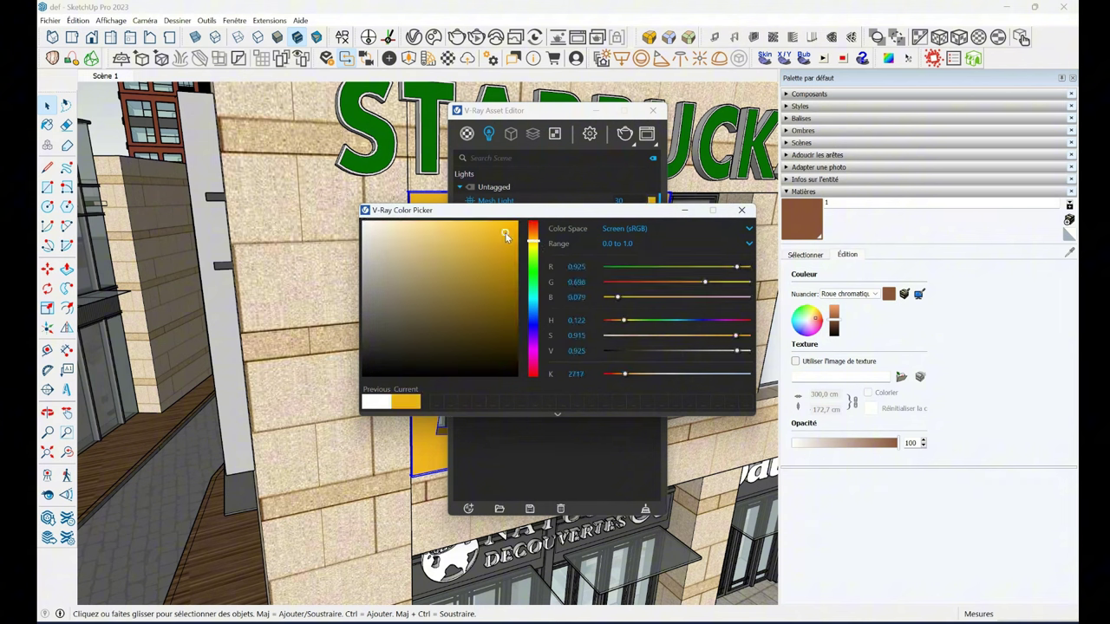
left_click(741, 210)
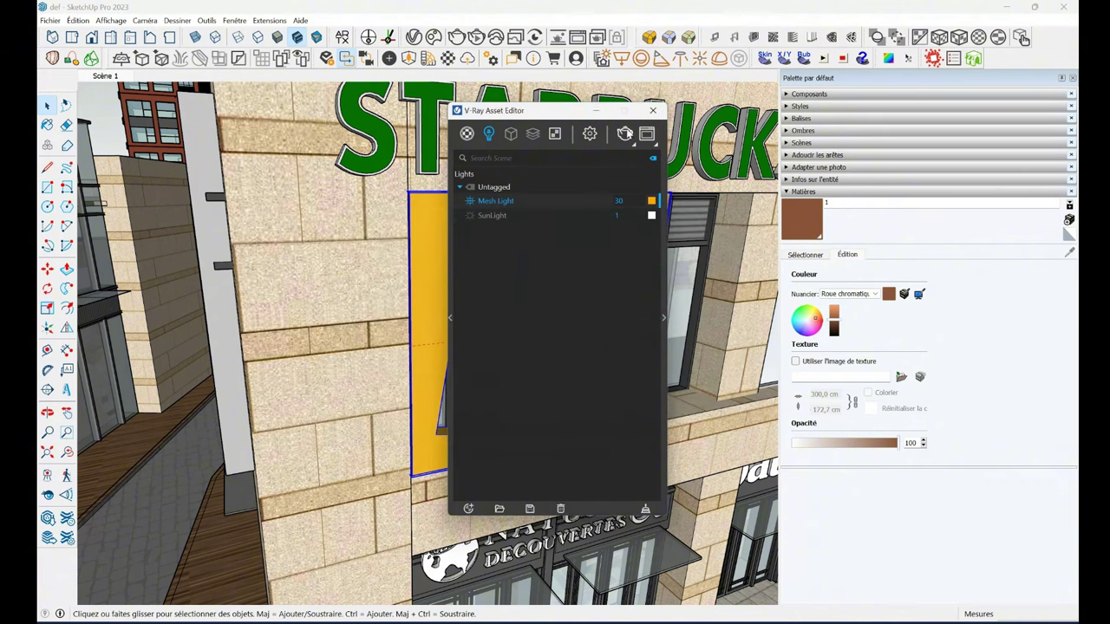
Preview interactively while setting Mesh Light intensity to 300, then 100, and stop the render.
left_click(624, 132)
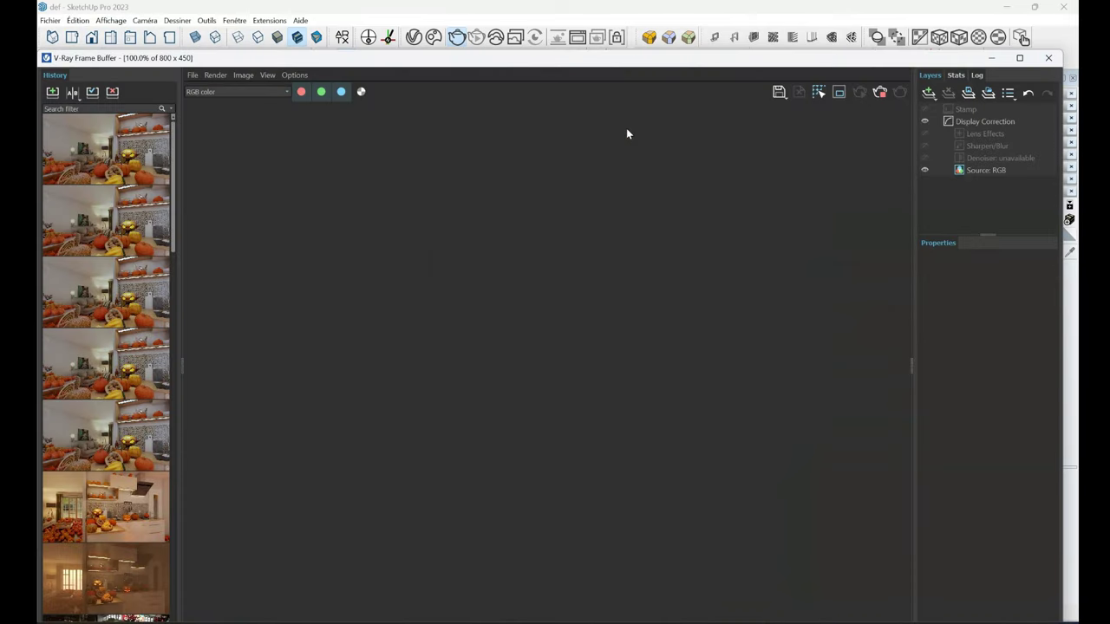
left_click(182, 325)
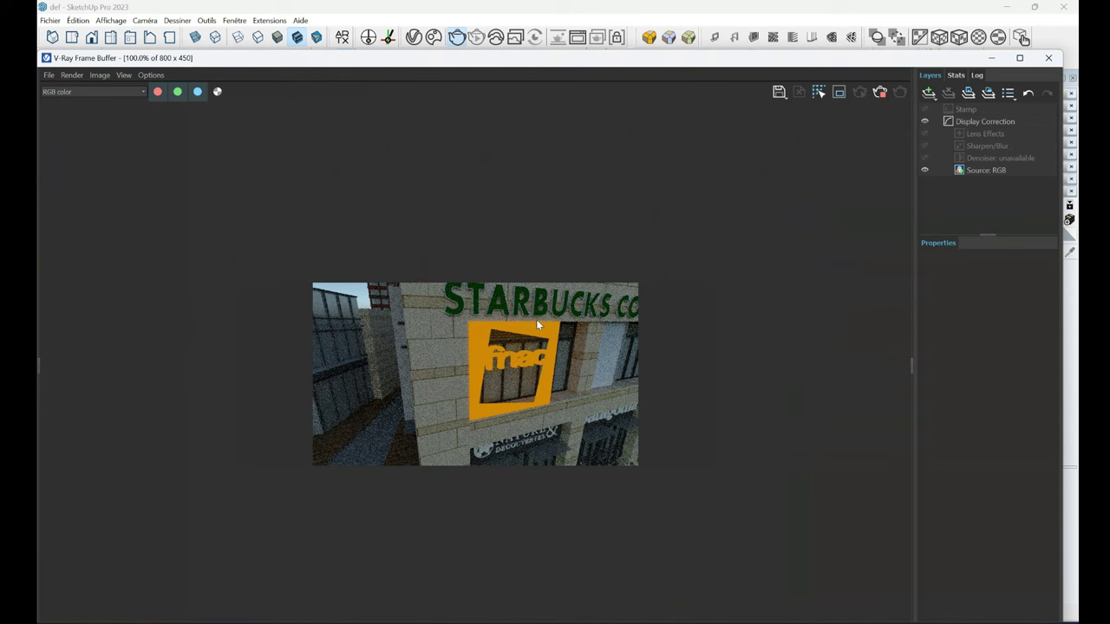
left_click_drag(766, 61, 715, 228)
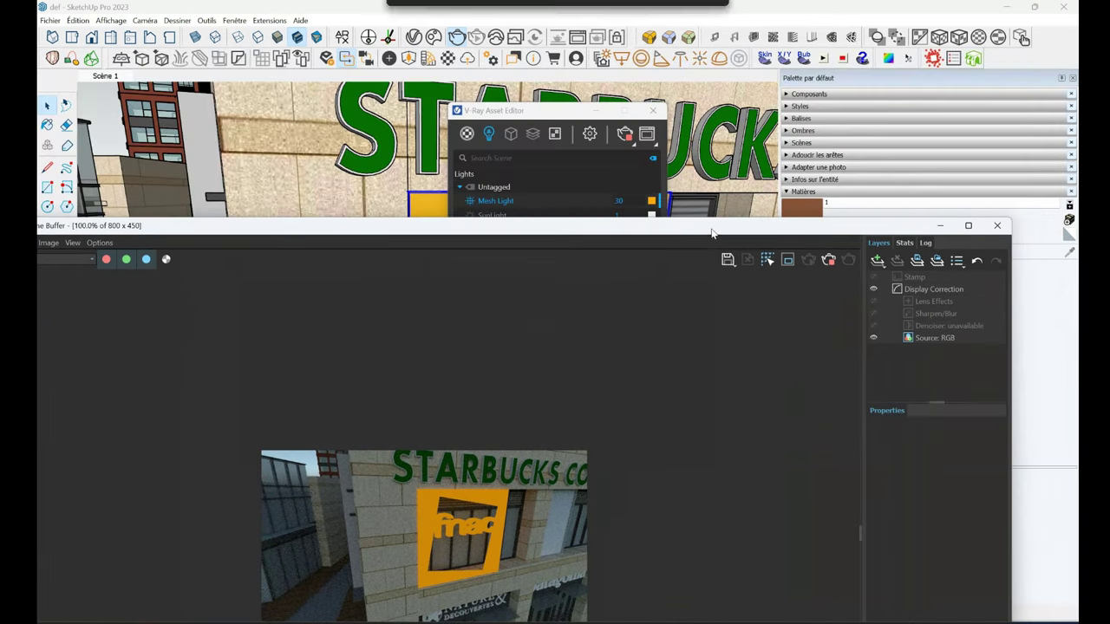
type("300")
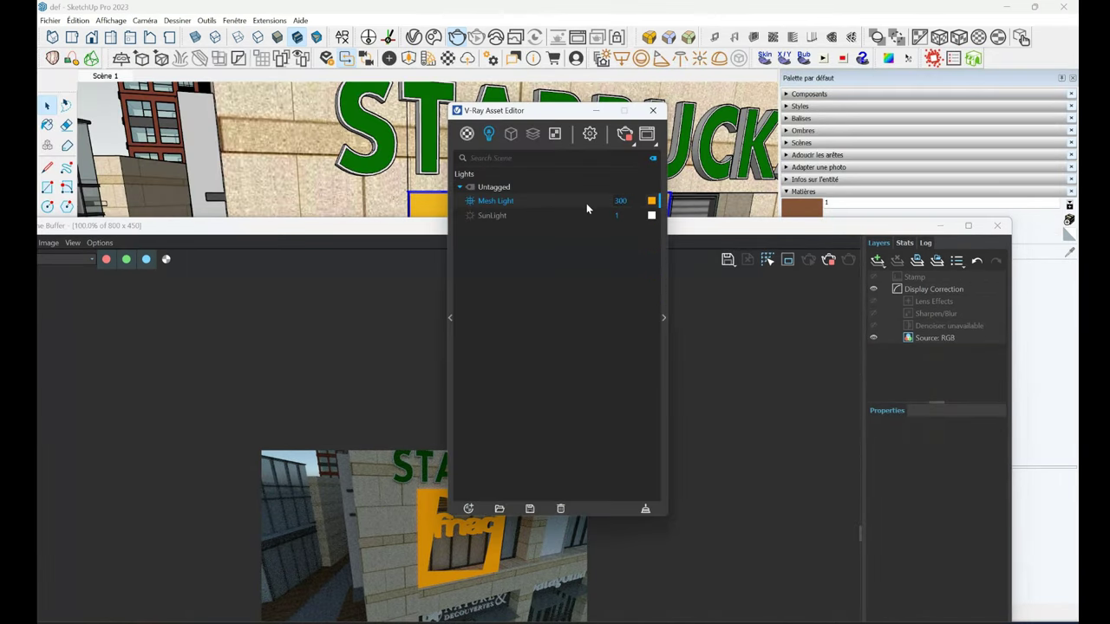
key("Return")
left_click(928, 164)
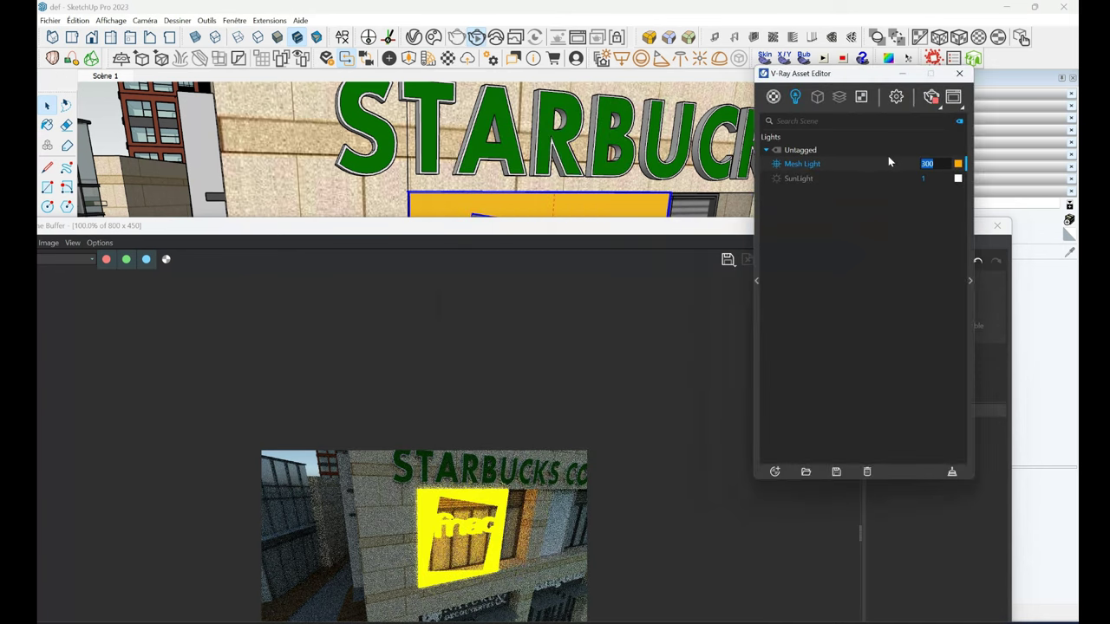
type("100")
key("Return")
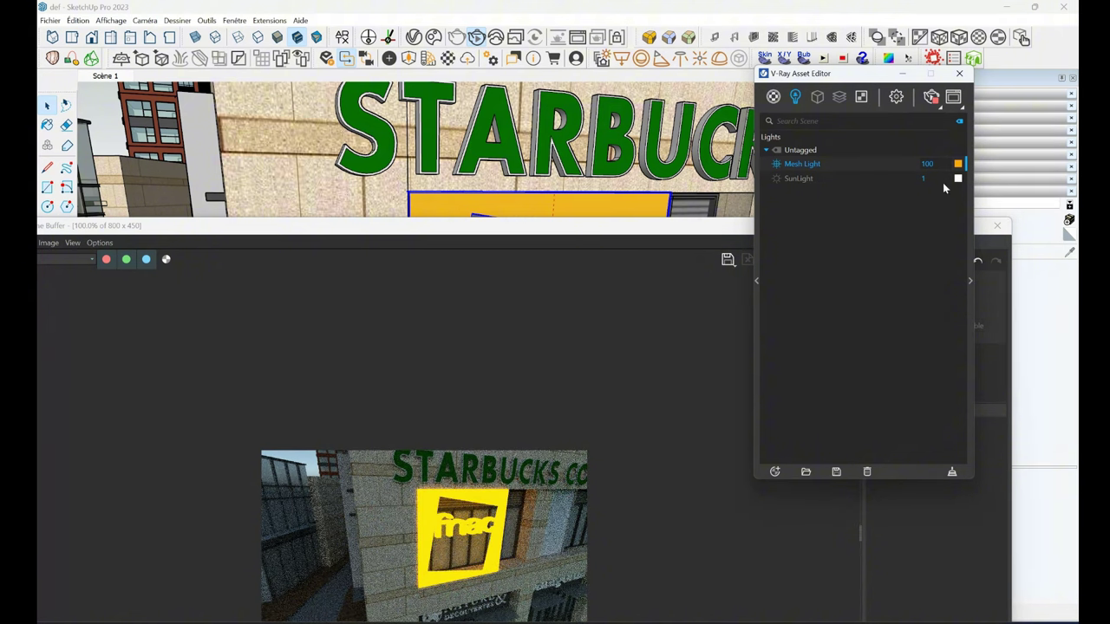
left_click(931, 96)
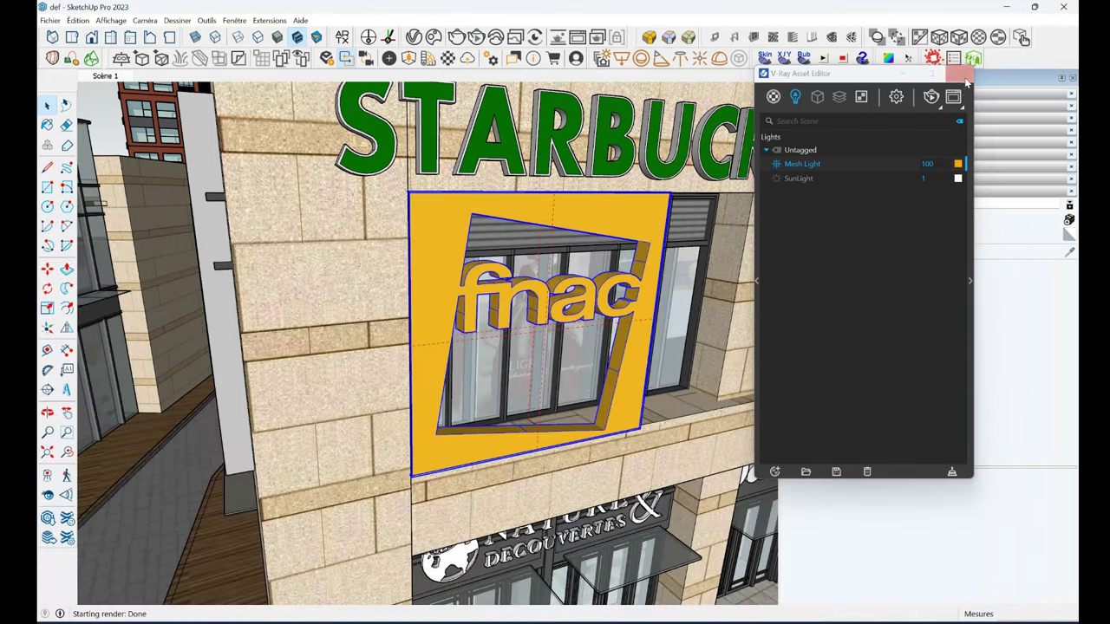
left_click(967, 81)
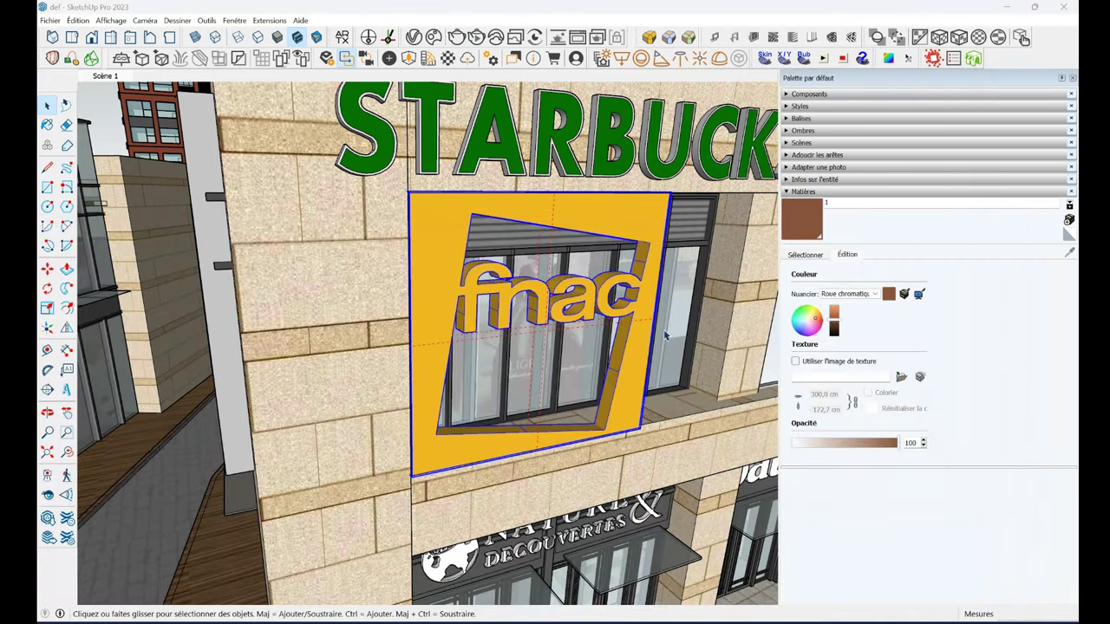
scroll(521, 330, "down", 10)
Run a full V-Ray render of the night street with the fnac sign, then zoom and pan to inspect it.
key("space")
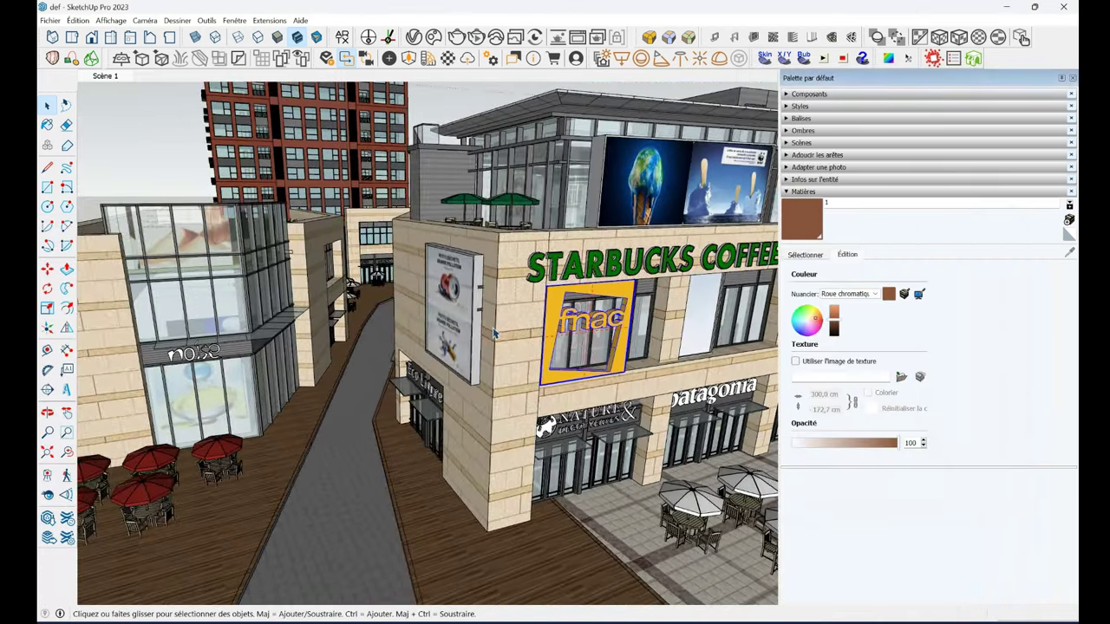
left_click(877, 39)
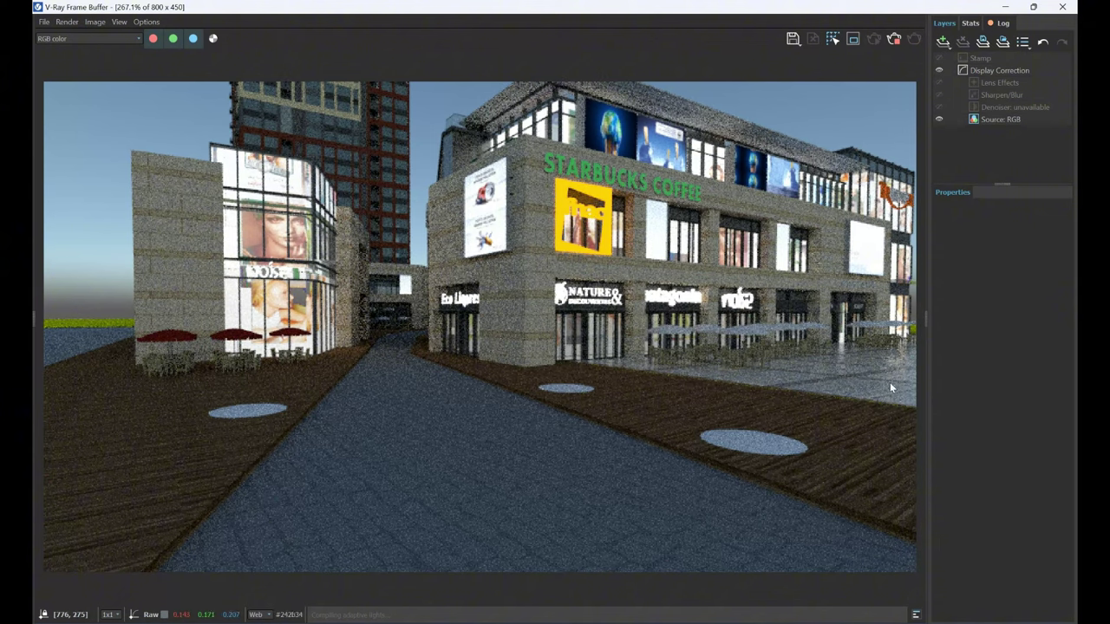
scroll(893, 373, "up", 1)
scroll(898, 369, "up", 1)
middle_click_drag(695, 369, 568, 379)
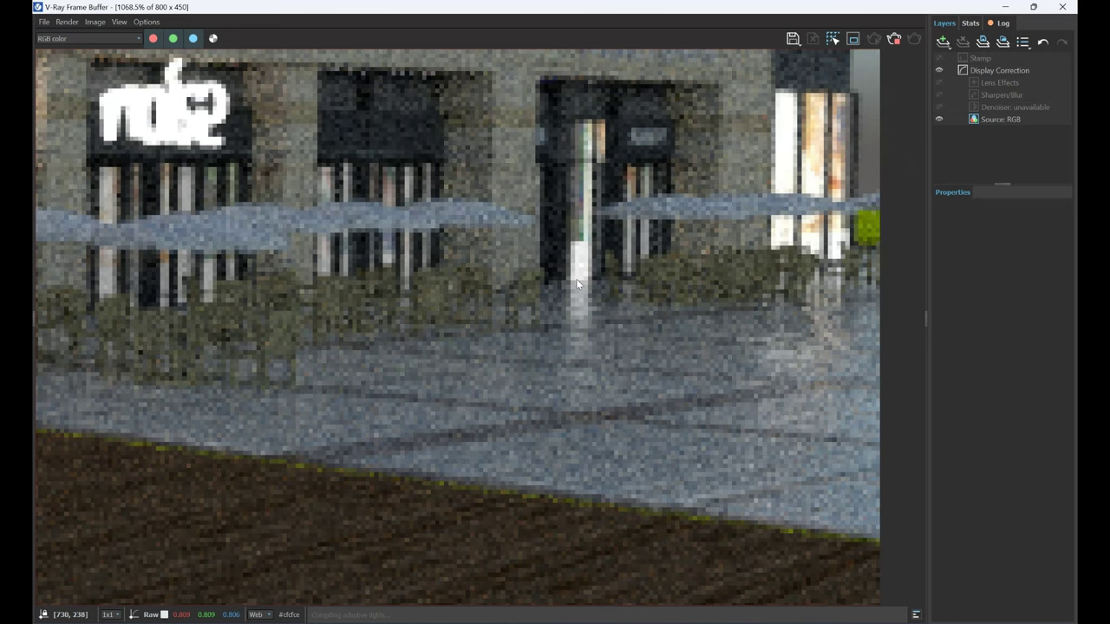
scroll(542, 387, "down", 3)
scroll(508, 382, "down", 1)
scroll(511, 383, "up", 1)
scroll(515, 384, "up", 1)
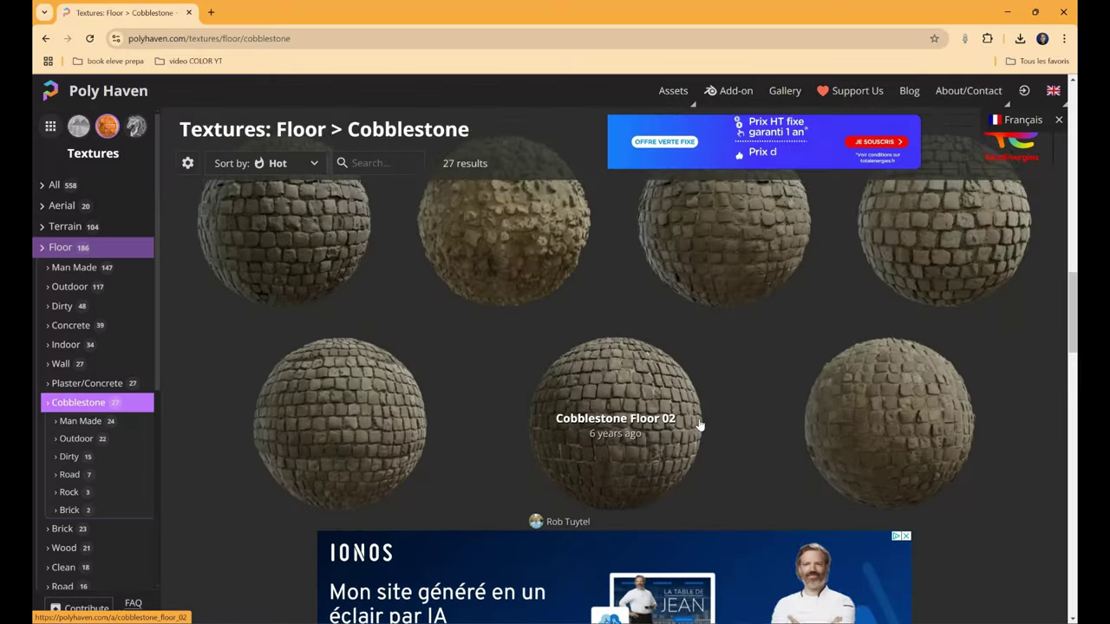
Open Poly Haven's Floor Pattern 02 texture in a new browser tab.
scroll(699, 425, "down", 4)
scroll(700, 425, "up", 4)
scroll(699, 425, "down", 2)
scroll(700, 425, "down", 2)
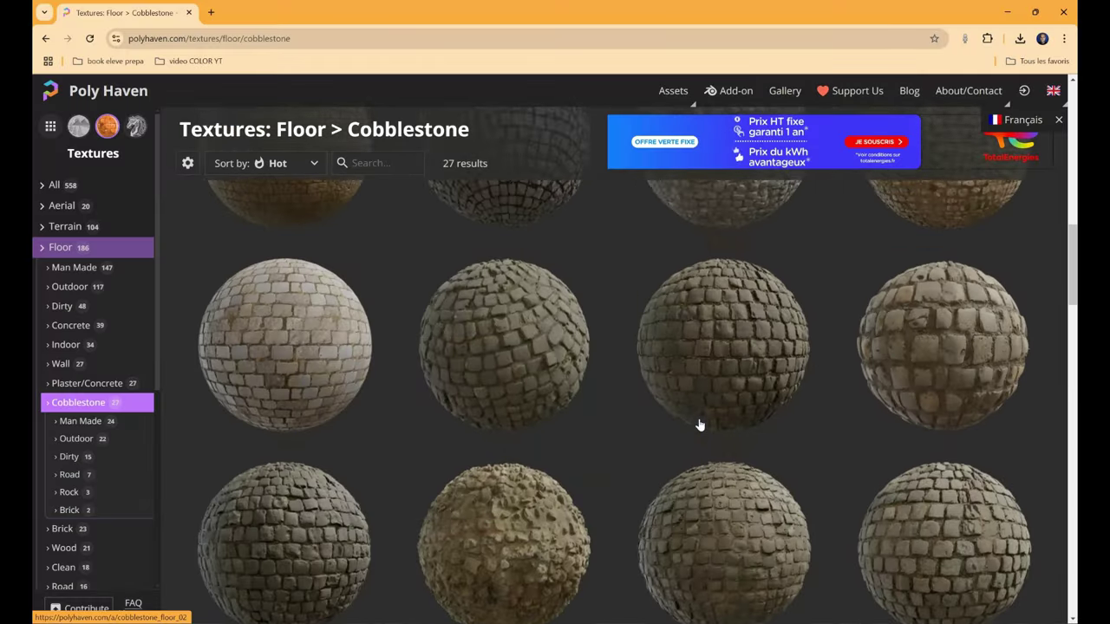
scroll(699, 424, "down", 2)
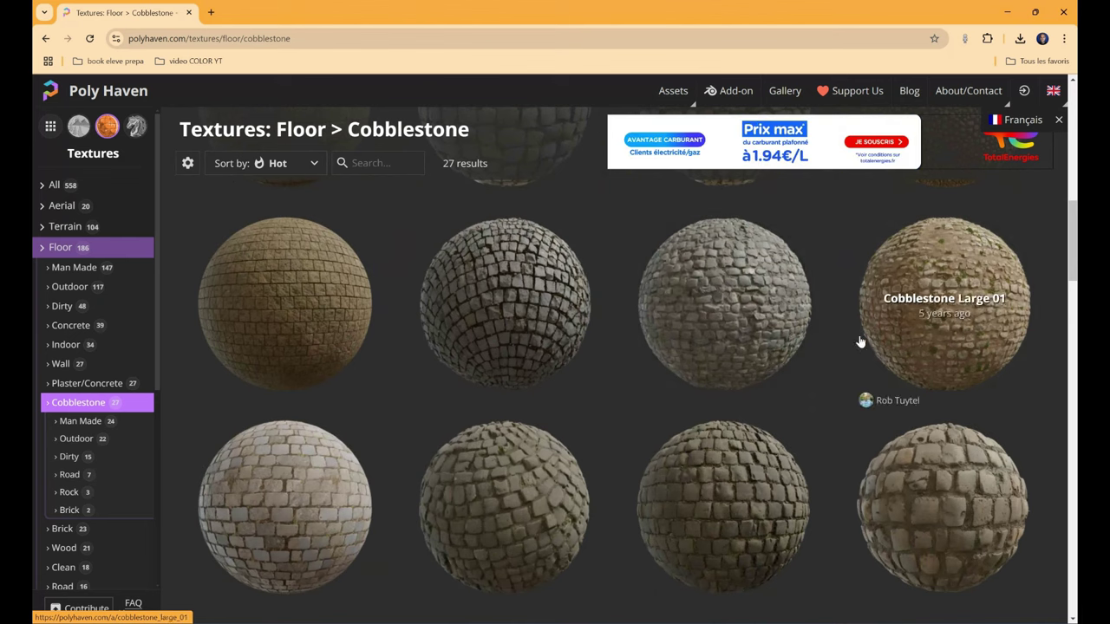
scroll(857, 347, "up", 2)
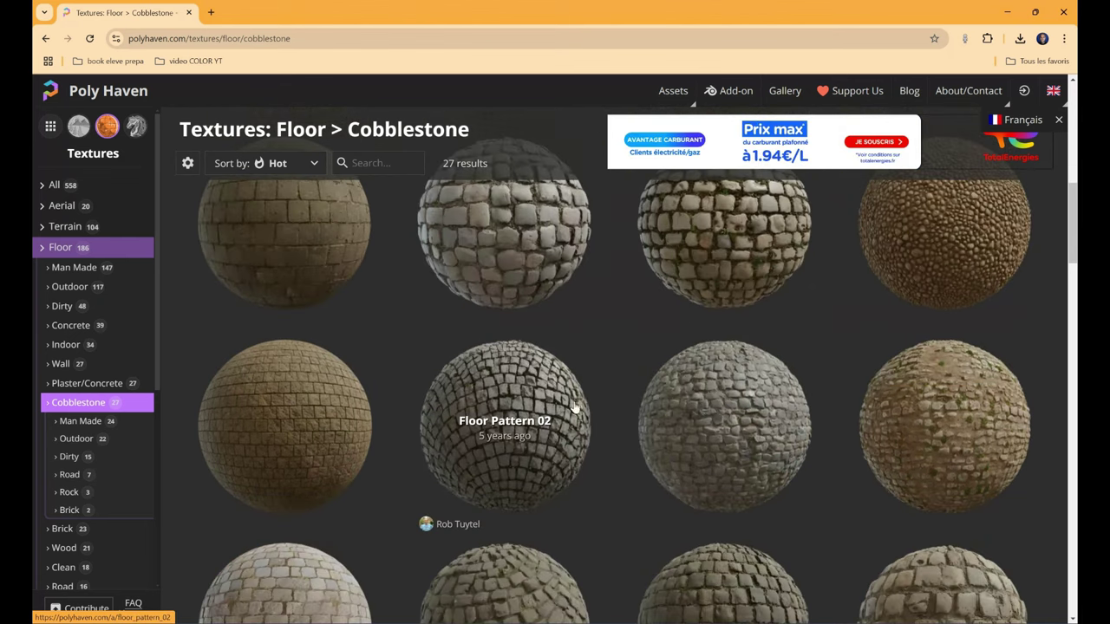
right_click(532, 400)
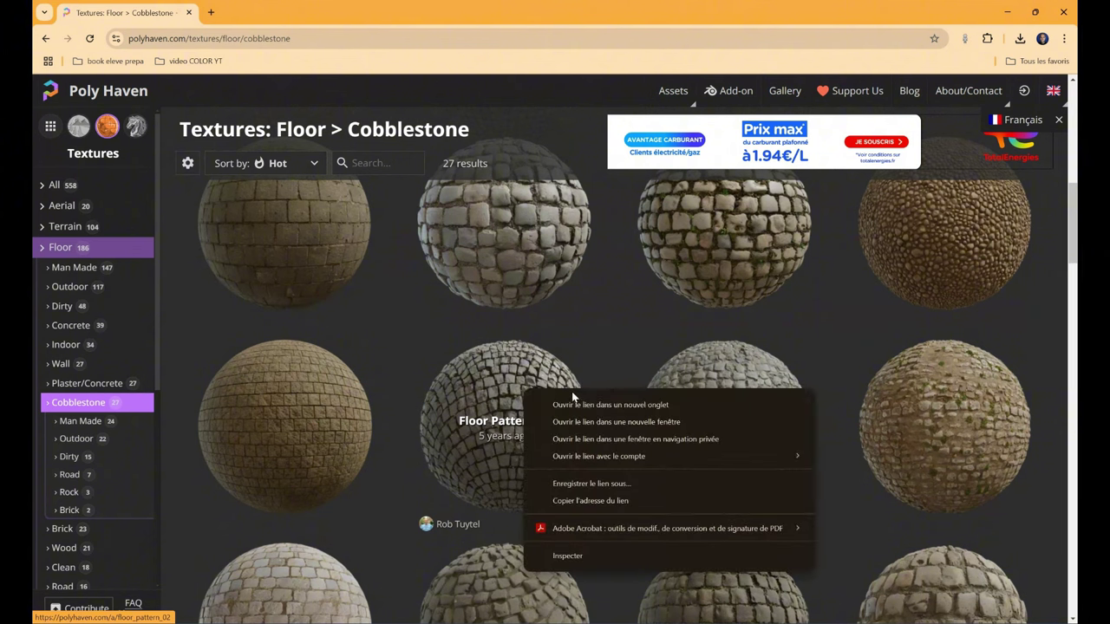
left_click(573, 404)
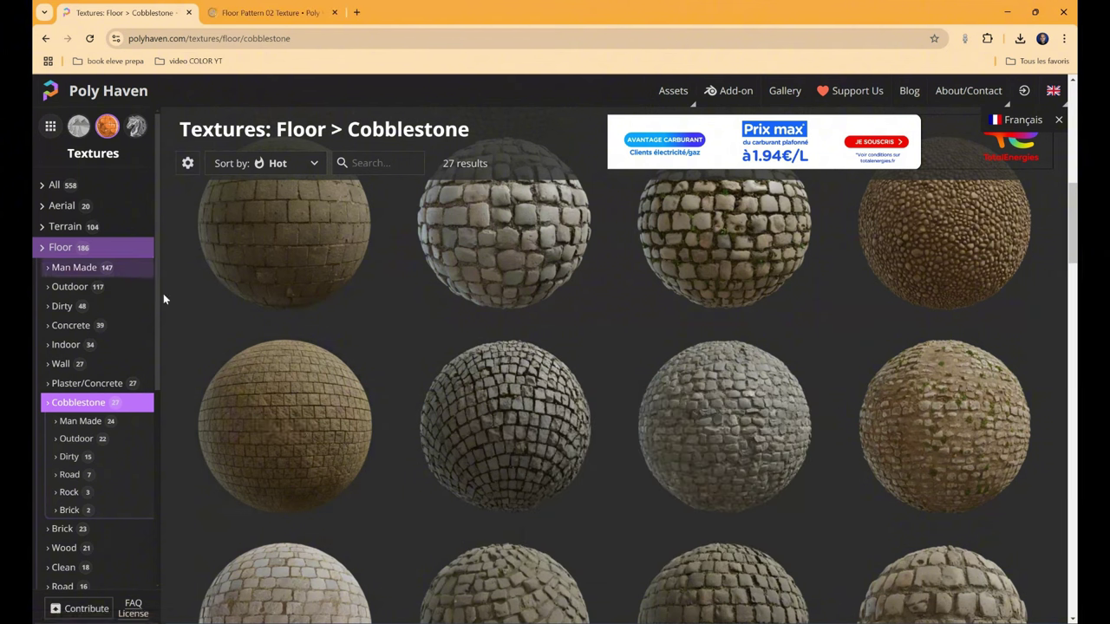
Browse the Concrete floor textures, go back to Large Floor Tiles 02, then view the Floor Pattern 02 tab.
left_click(74, 325)
scroll(94, 431, "down", 2)
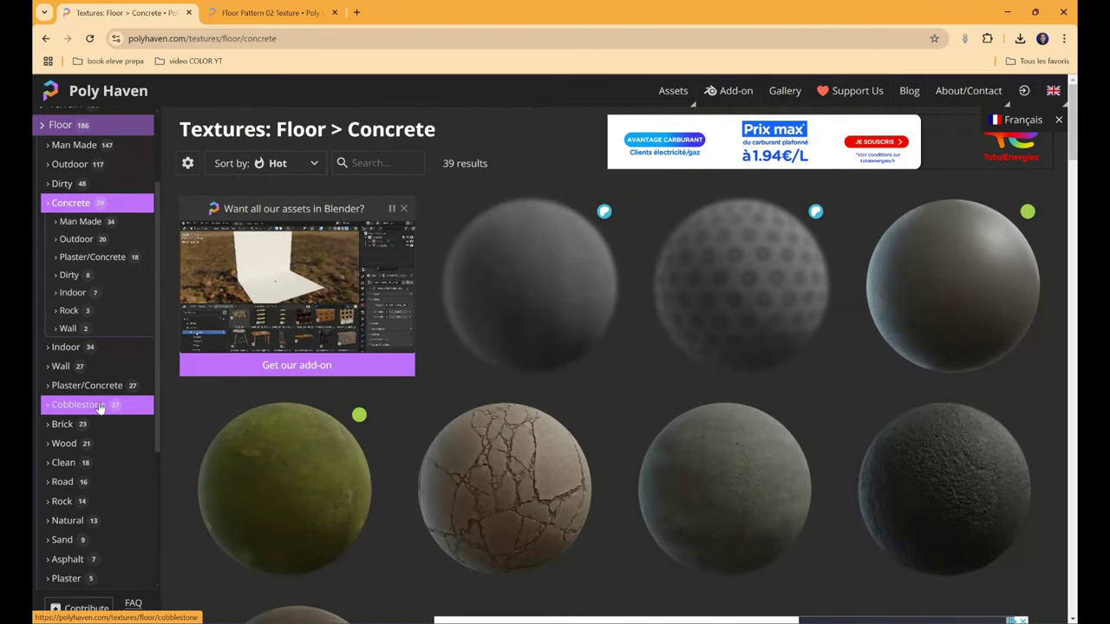
key("alt+Left")
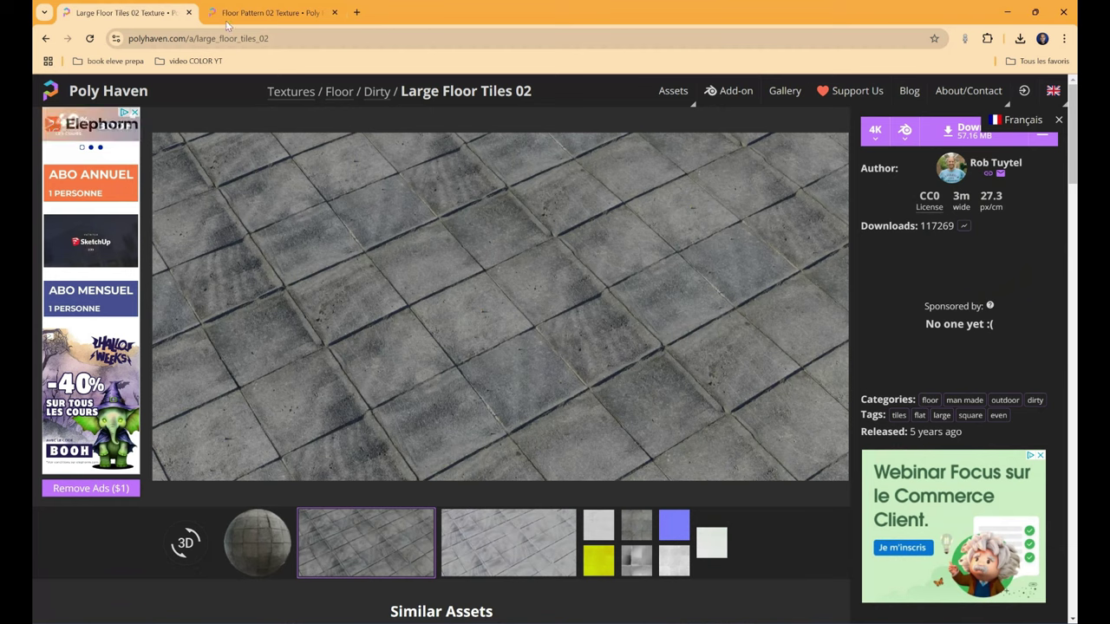
left_click(228, 16)
Re-render the night street scene from a different camera view in the Frame Buffer.
key("ctrl+Tab")
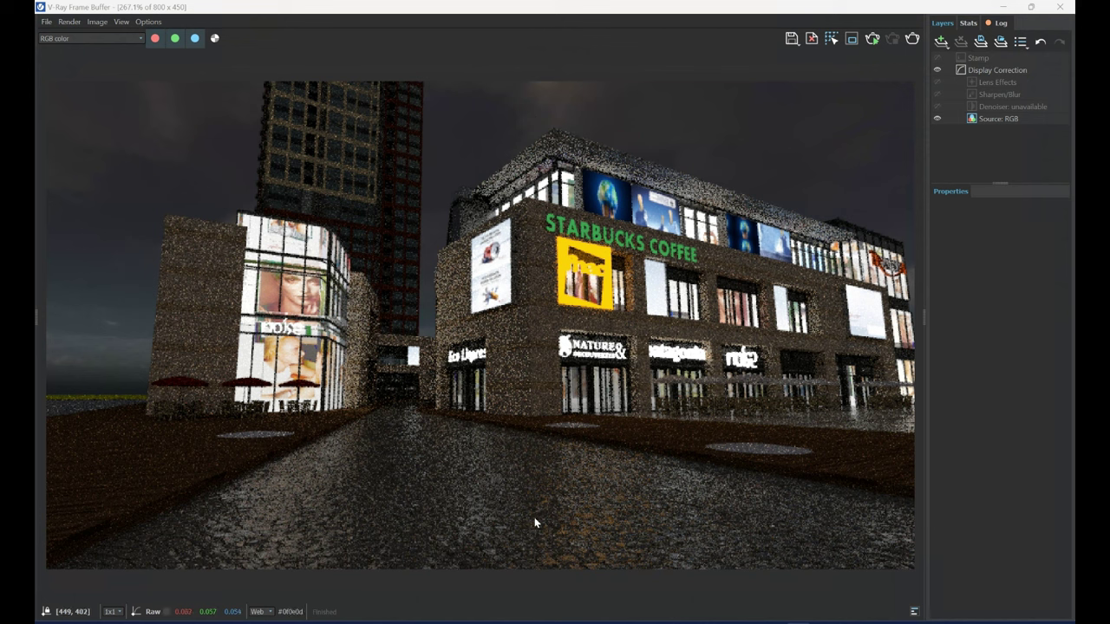
left_click(873, 40)
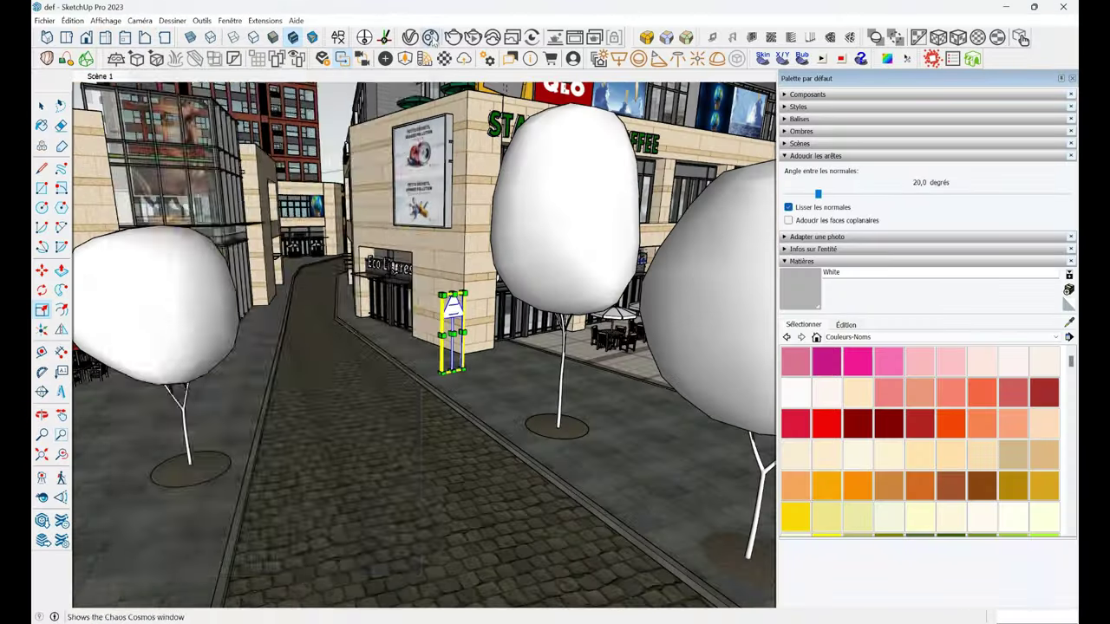
Bring in a car from the Cosmos Vehicles library and scale it down to fit the street.
left_click(430, 37)
scroll(260, 407, "down", 5)
scroll(208, 424, "down", 5)
scroll(208, 425, "down", 5)
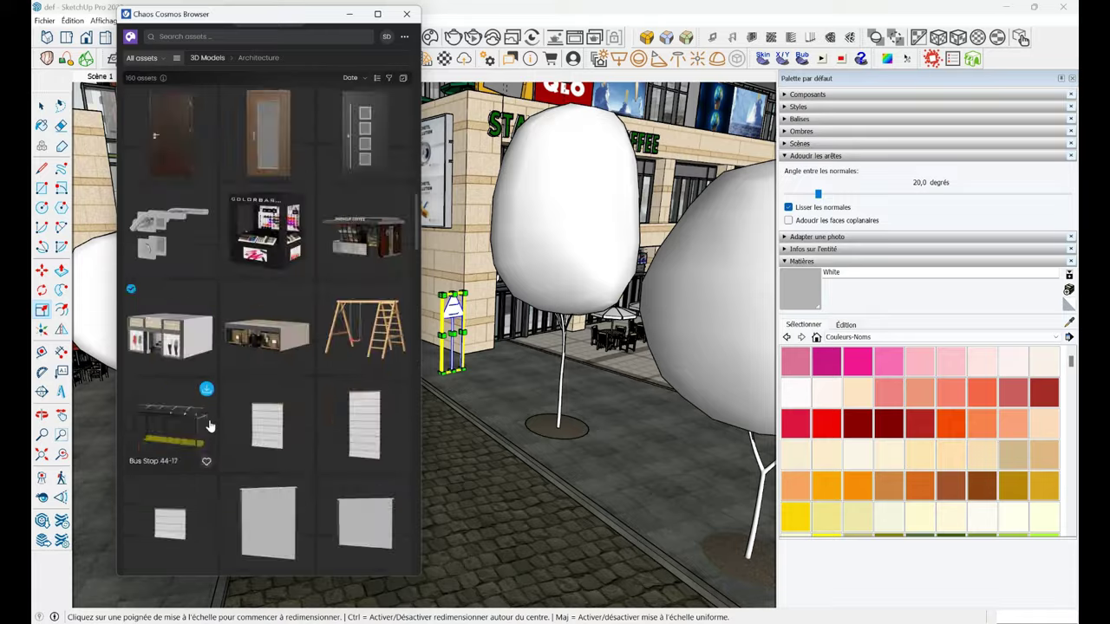
scroll(210, 423, "down", 5)
scroll(215, 421, "down", 5)
scroll(215, 419, "down", 5)
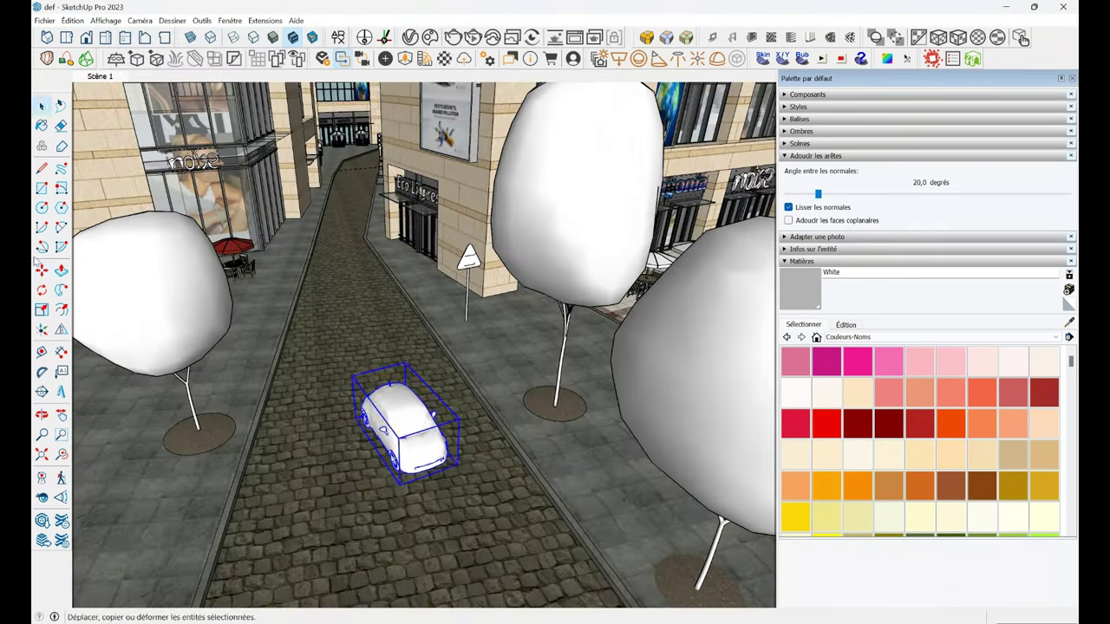
key("s")
left_click(355, 425)
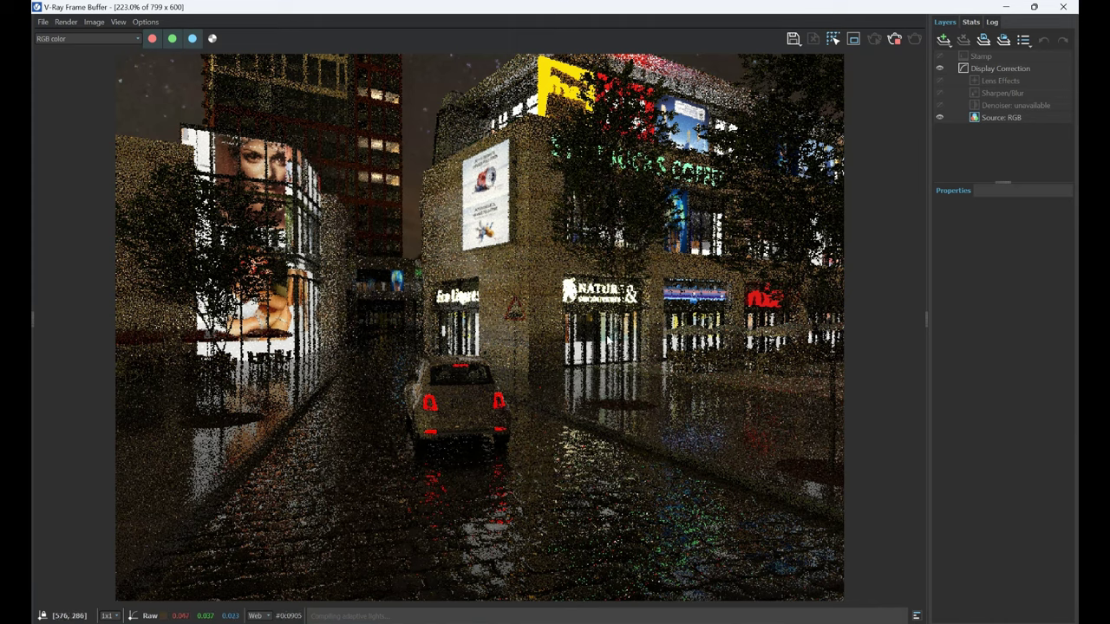
Close the Frame Buffer, walk the camera forward down the street, and return to Select.
left_click(1061, 8)
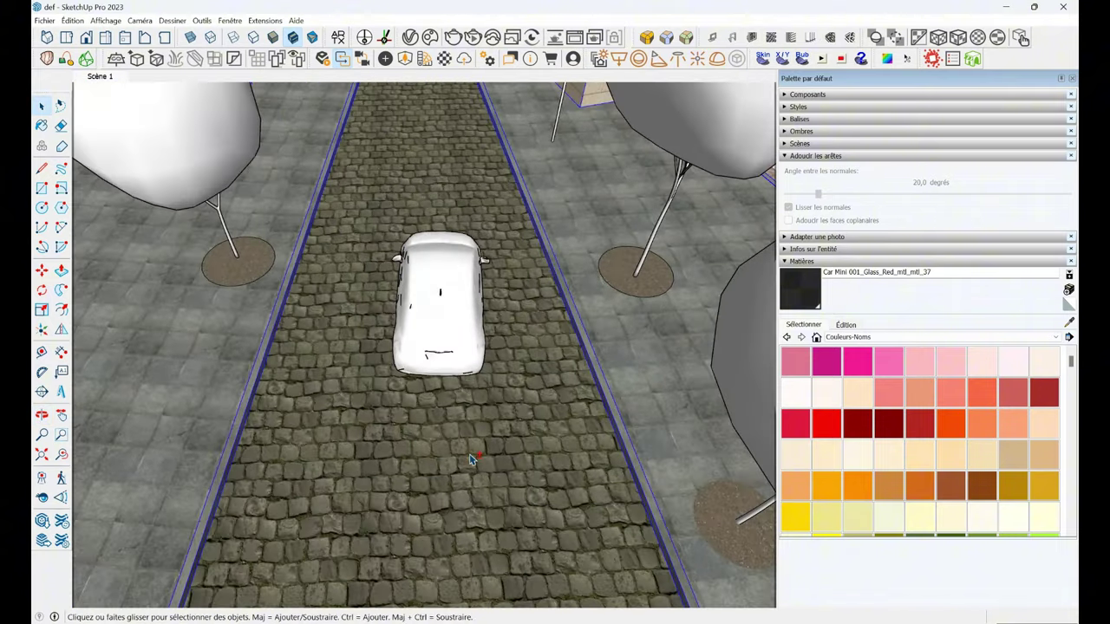
left_click_drag(485, 397, 478, 390)
key("space")
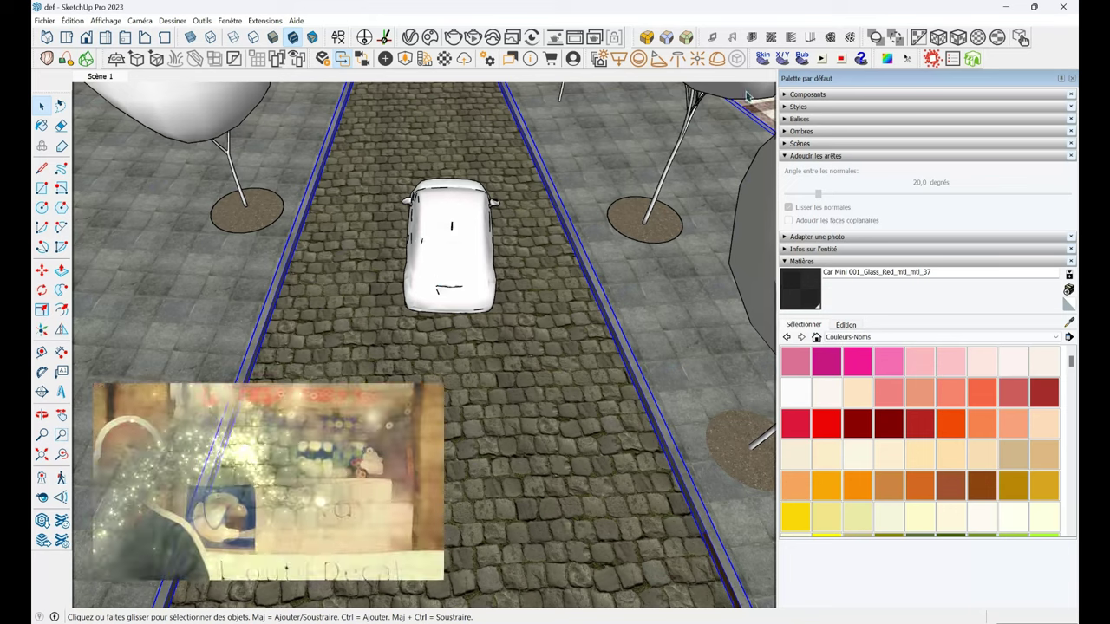
Show all Cosmos assets and navigate to the Materials > Decals category.
left_click(429, 37)
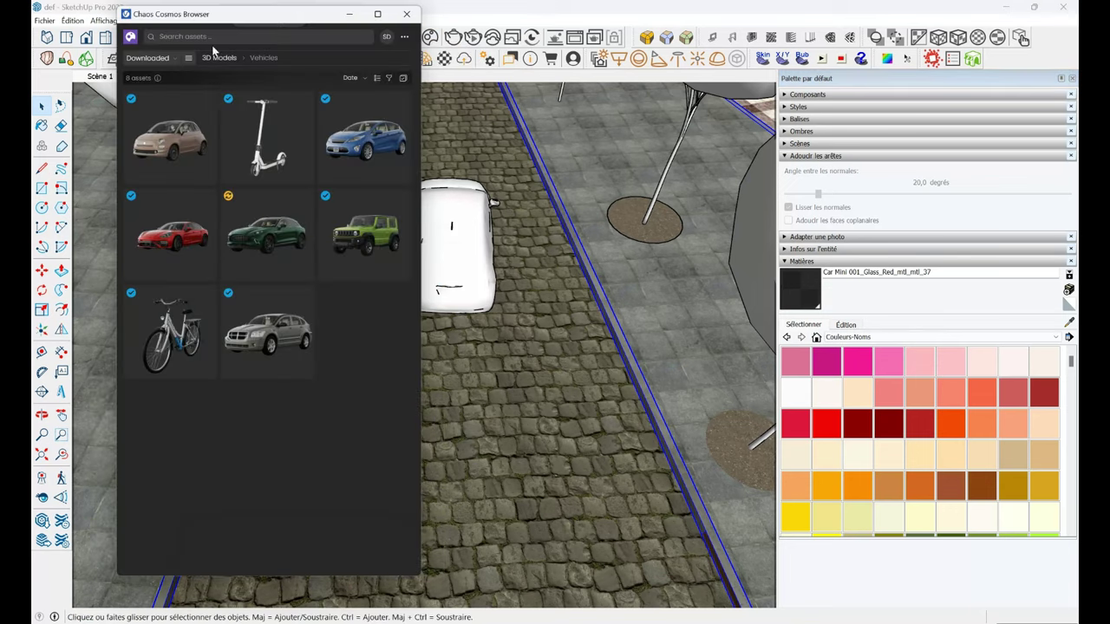
left_click(174, 62)
left_click(158, 76)
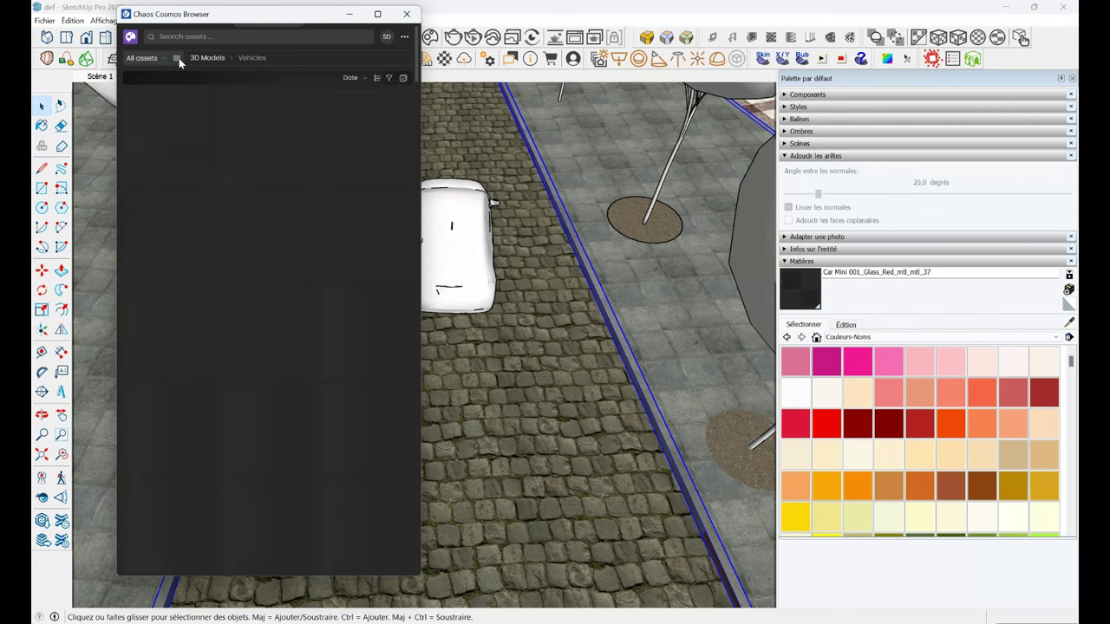
left_click(178, 58)
left_click(179, 97)
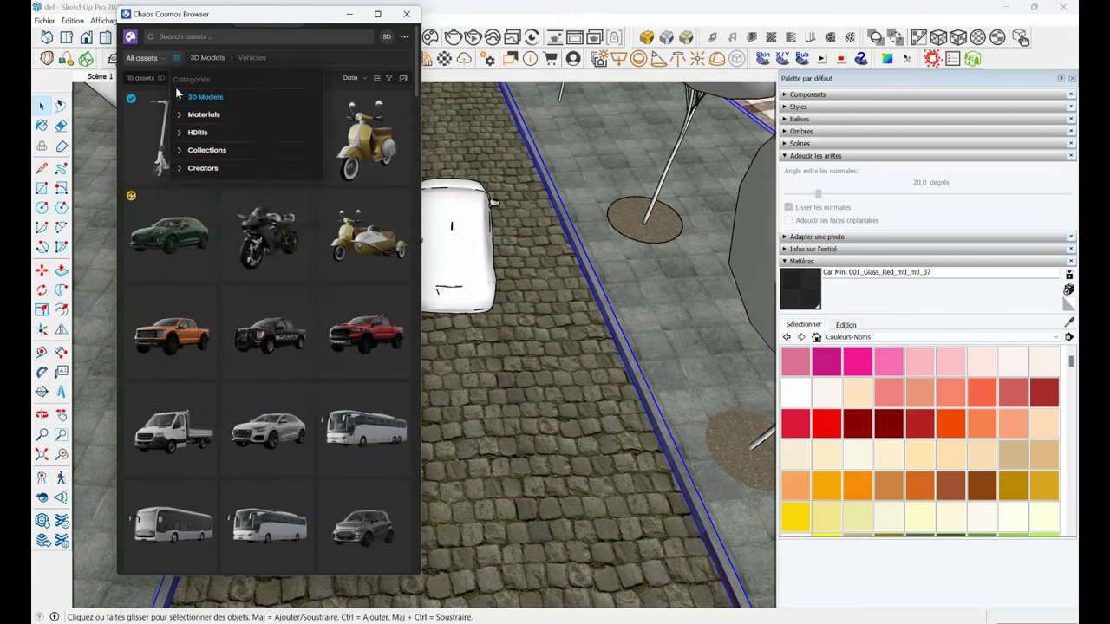
left_click(183, 115)
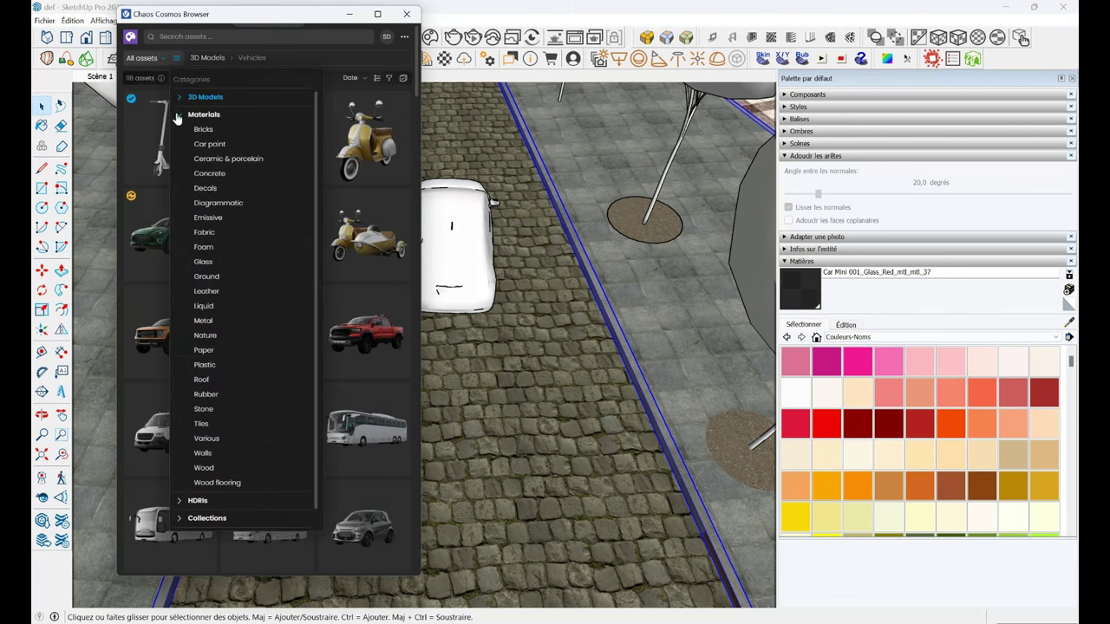
left_click(205, 188)
Import the Manhole Square 002 decal and close the Cosmos library.
scroll(321, 284, "down", 3)
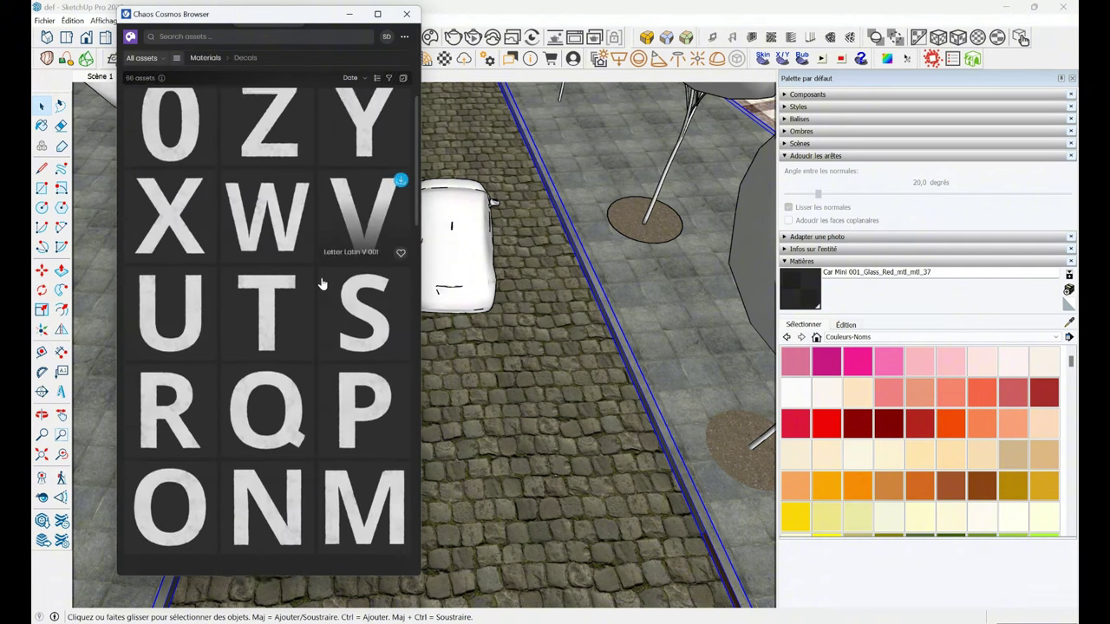
scroll(320, 284, "down", 3)
scroll(321, 283, "down", 3)
scroll(320, 284, "down", 2)
scroll(321, 284, "down", 3)
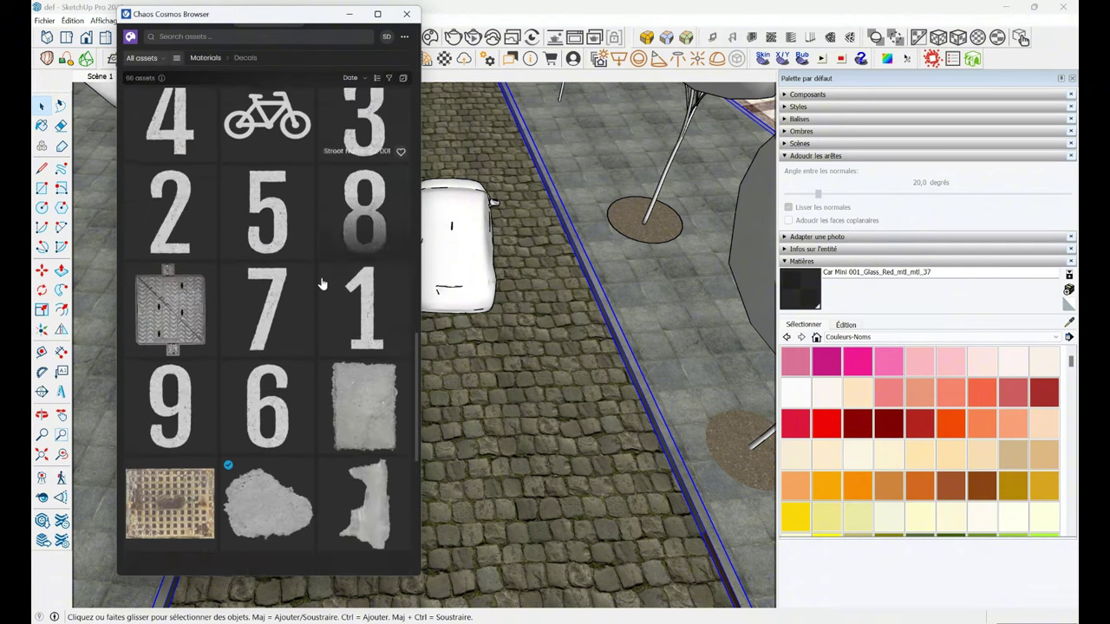
scroll(320, 284, "down", 2)
scroll(321, 284, "down", 2)
scroll(321, 283, "down", 2)
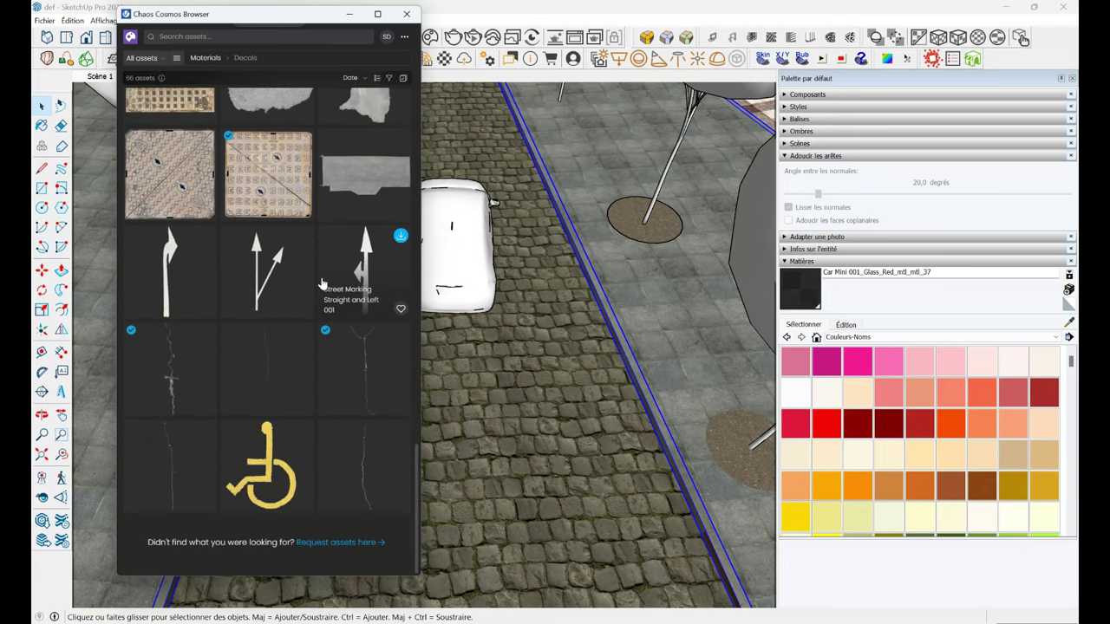
mouse_move(268, 174)
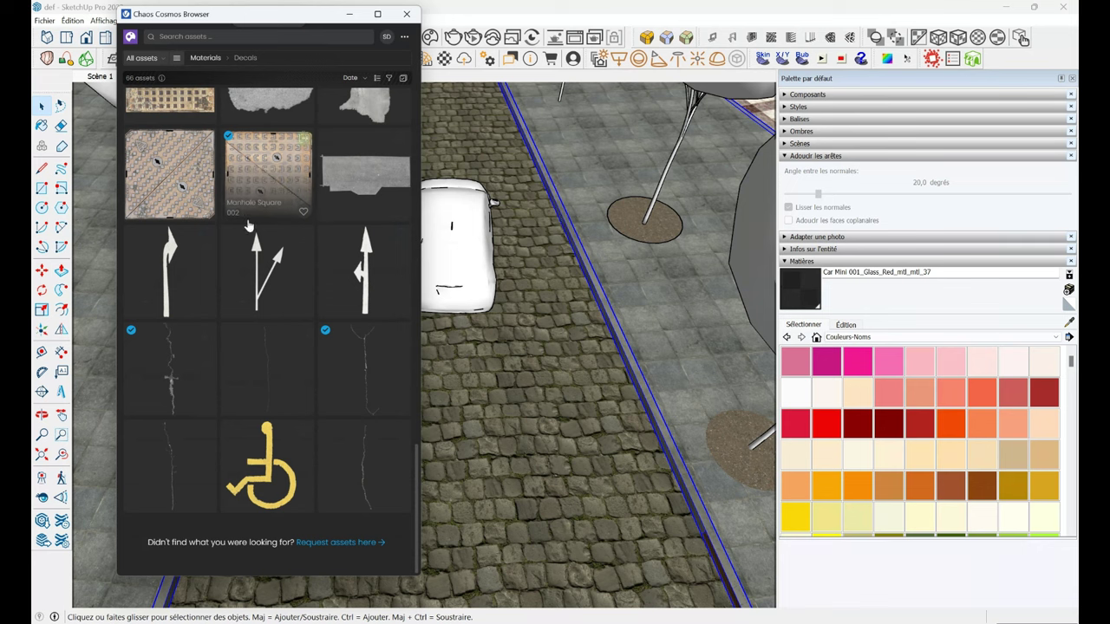
scroll(299, 216, "up", 3)
left_click(303, 261)
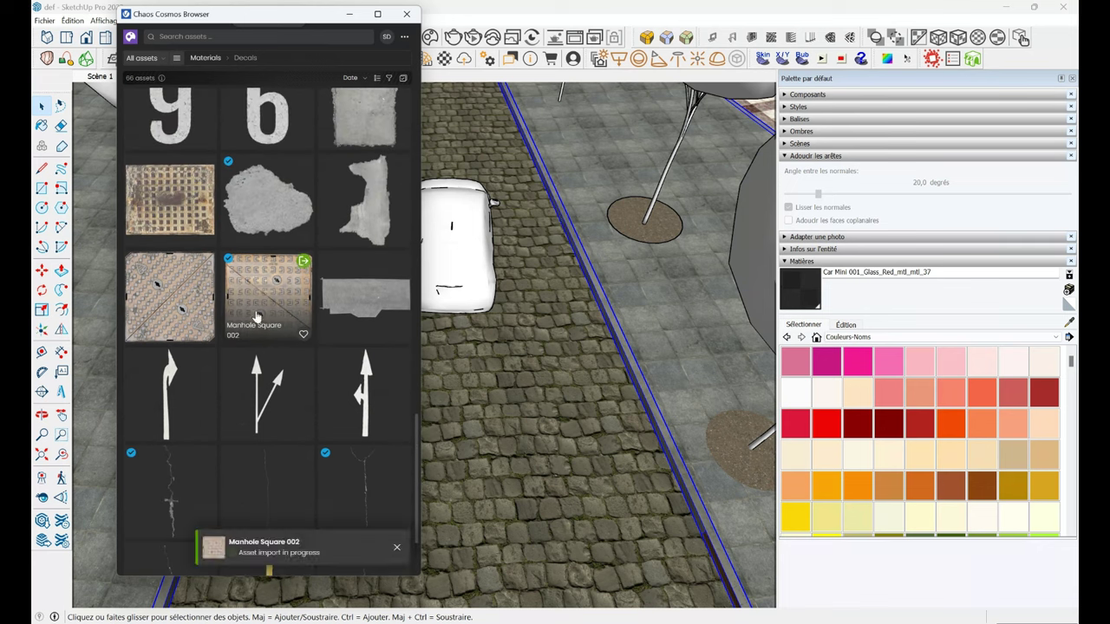
left_click(406, 15)
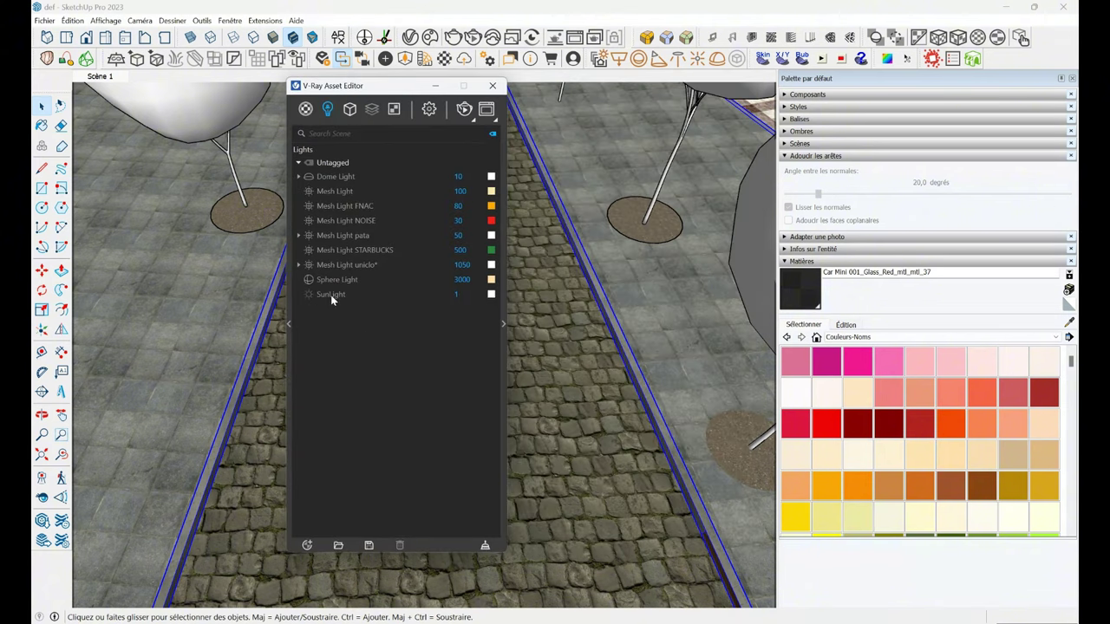
Check Manhole Square 002 under Geometries, close the Asset Editor, and pick the V-Ray Decal tool.
scroll(347, 243, "down", 3)
left_click(330, 250)
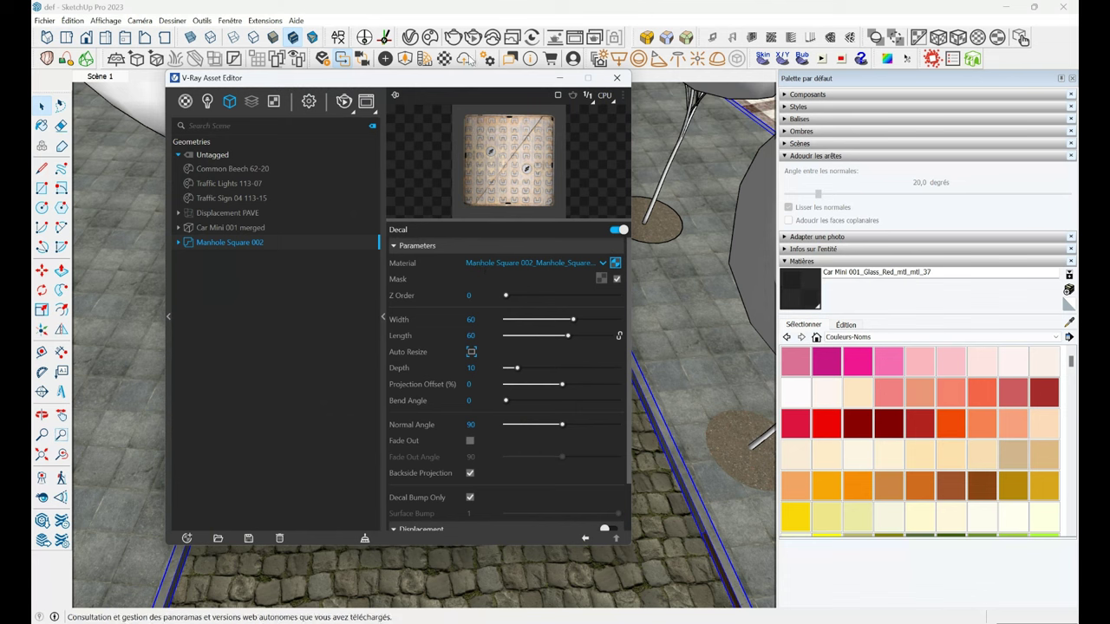
left_click_drag(615, 79, 537, 82)
left_click(537, 80)
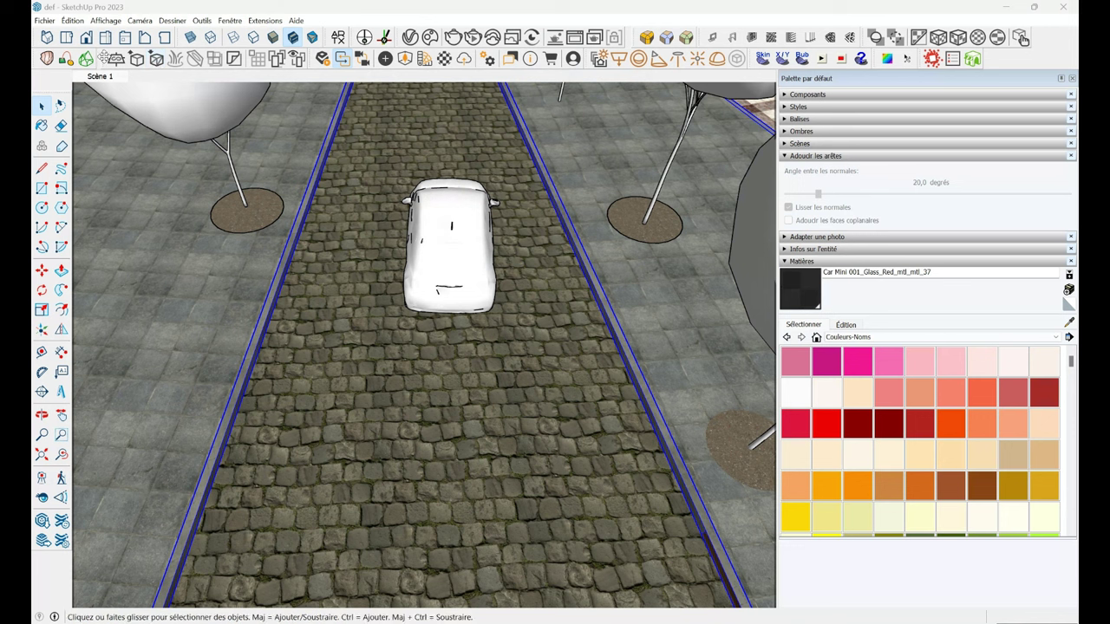
left_click(237, 58)
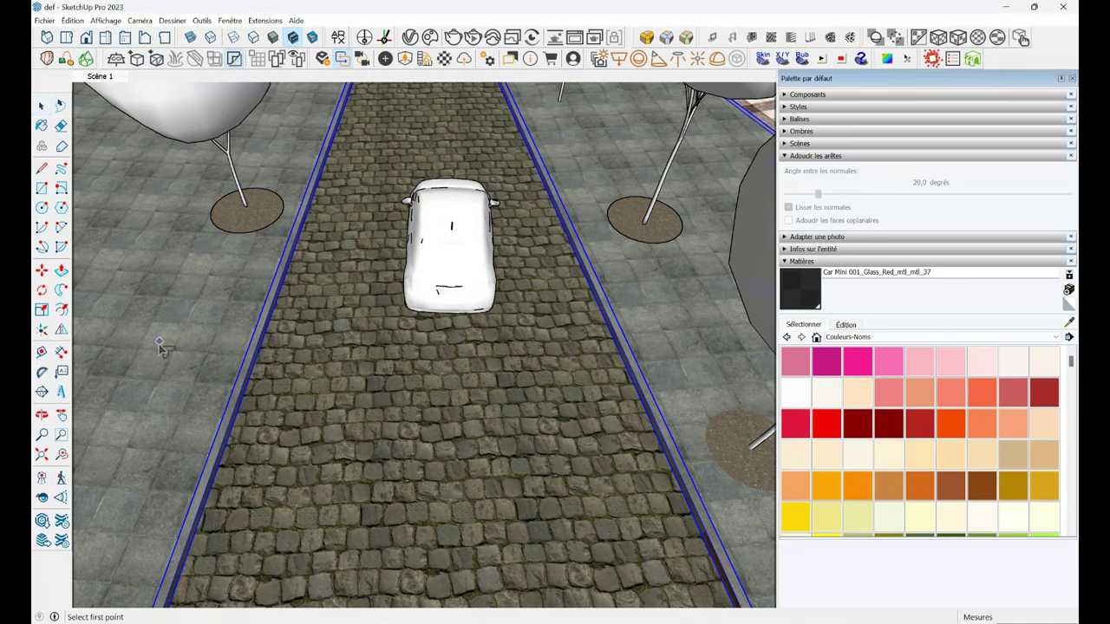
Draw the decal box on the pavement with two corners and a height, then orbit to street level.
left_click(165, 279)
left_click(247, 346)
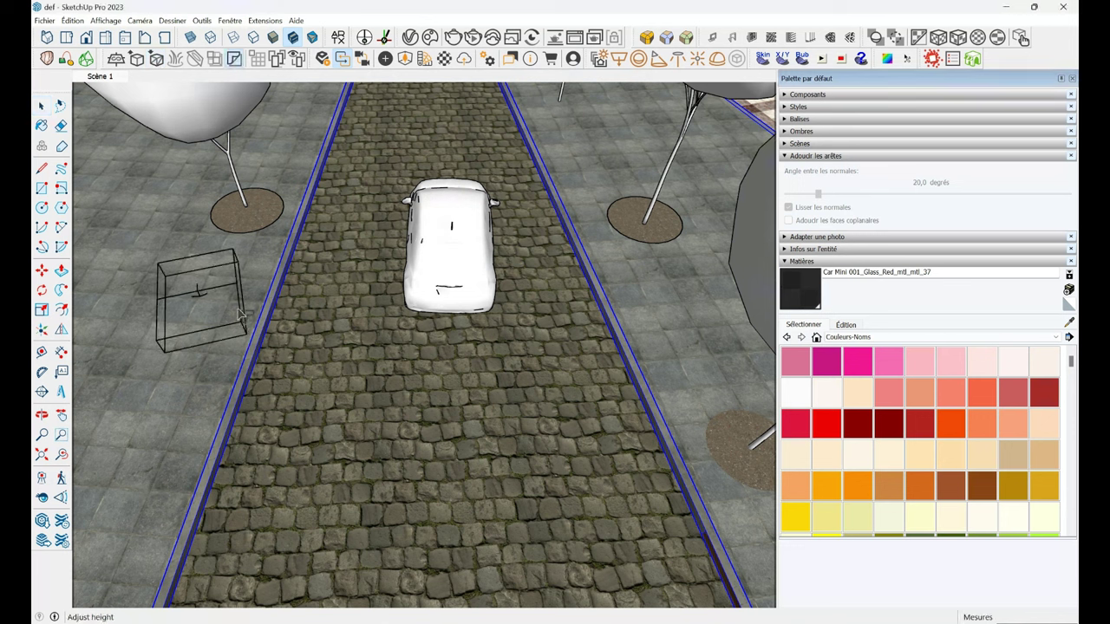
left_click(241, 265)
mouse_move(241, 264)
middle_mouse_down()
mouse_move(303, 180)
mouse_move(378, 22)
middle_mouse_up()
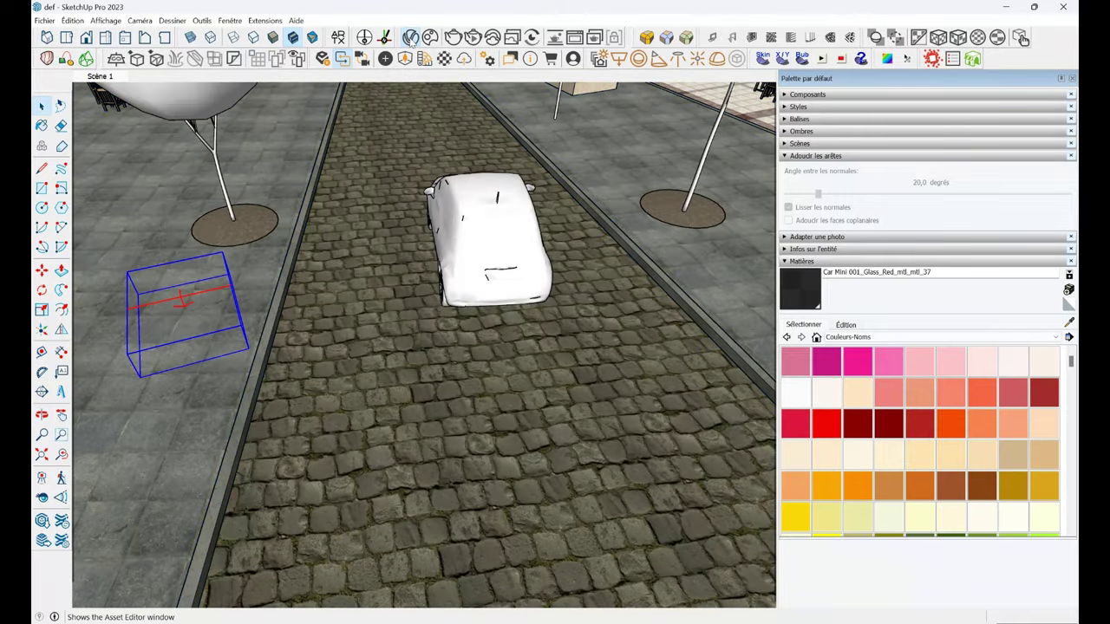
Assign Manhole Square 002 as the new decal's material in the V-Ray Asset Editor.
left_click(411, 37)
left_click(412, 264)
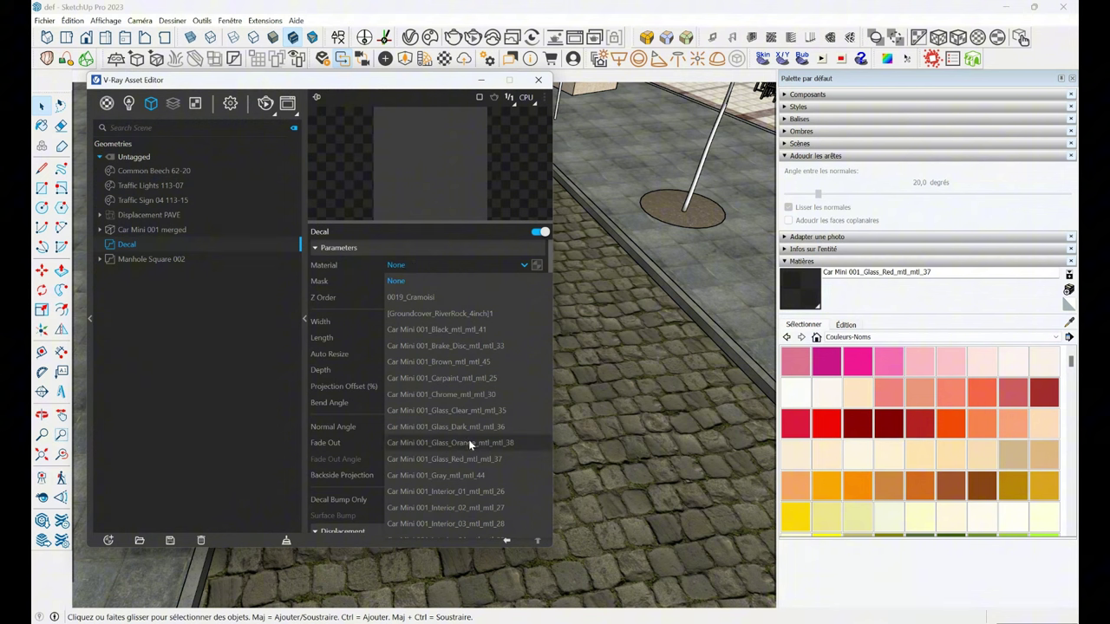
left_click(137, 261)
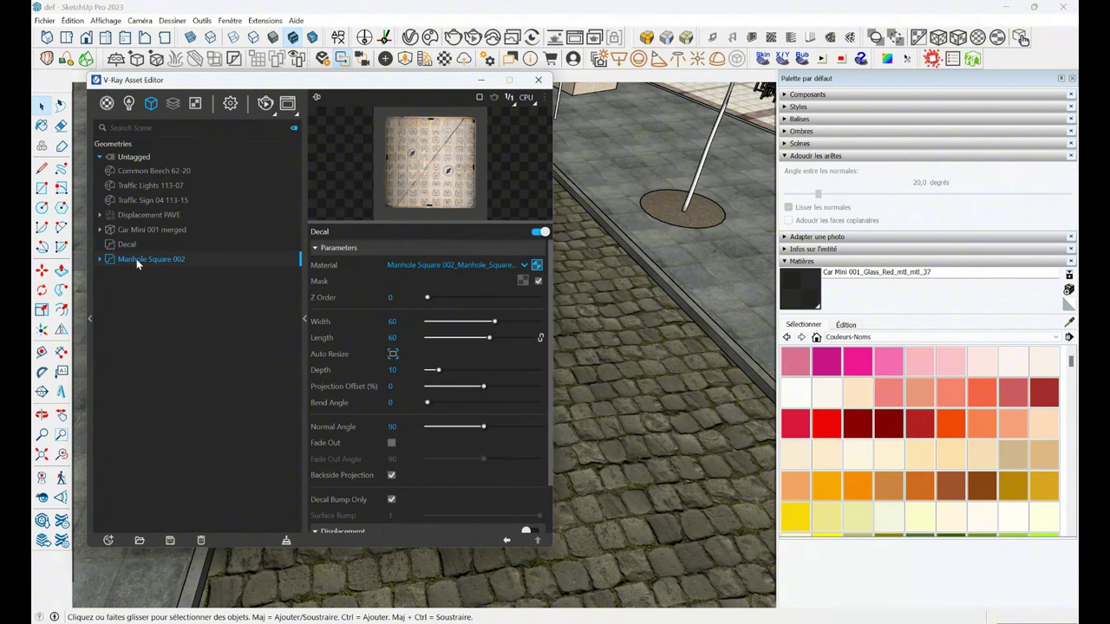
left_click_drag(205, 83, 539, 66)
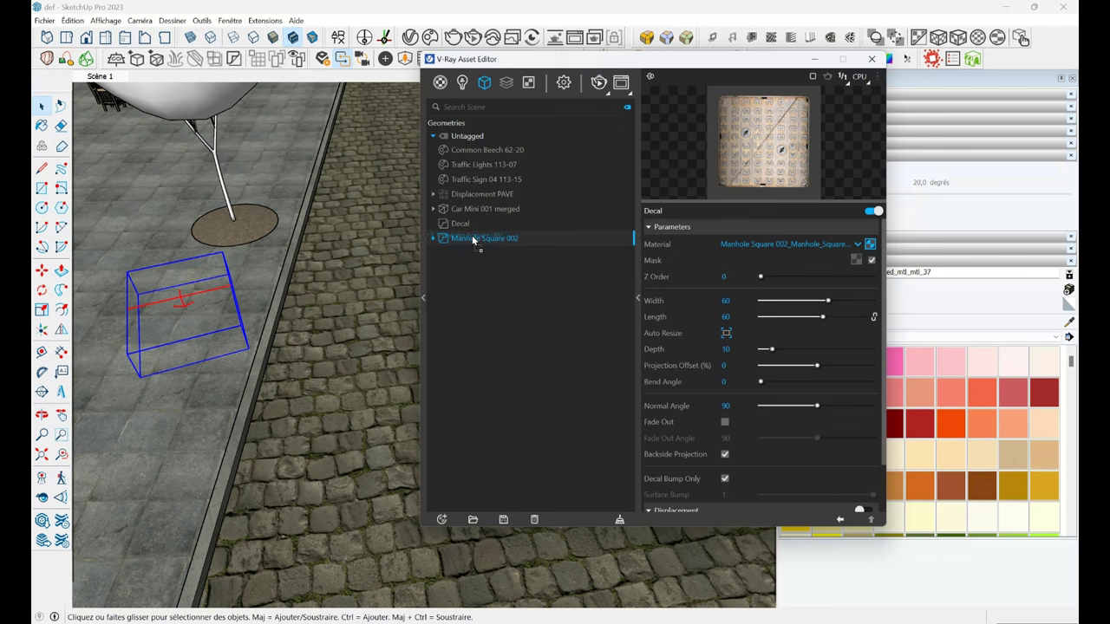
left_click_drag(473, 239, 747, 249)
left_click(463, 224)
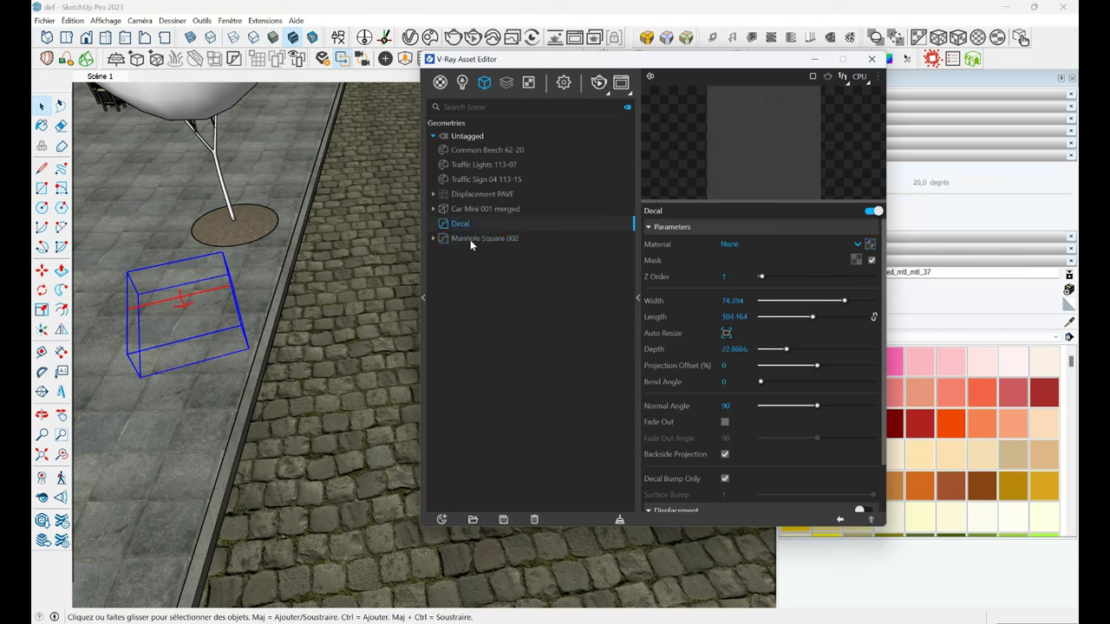
left_click(744, 243)
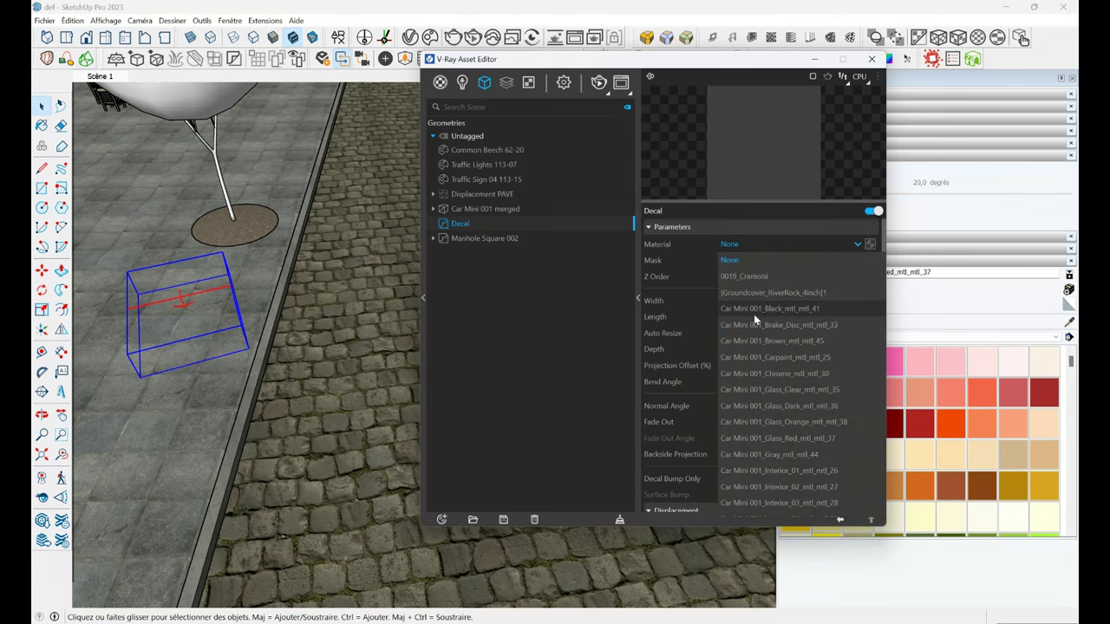
scroll(763, 468, "down", 5)
left_click(776, 472)
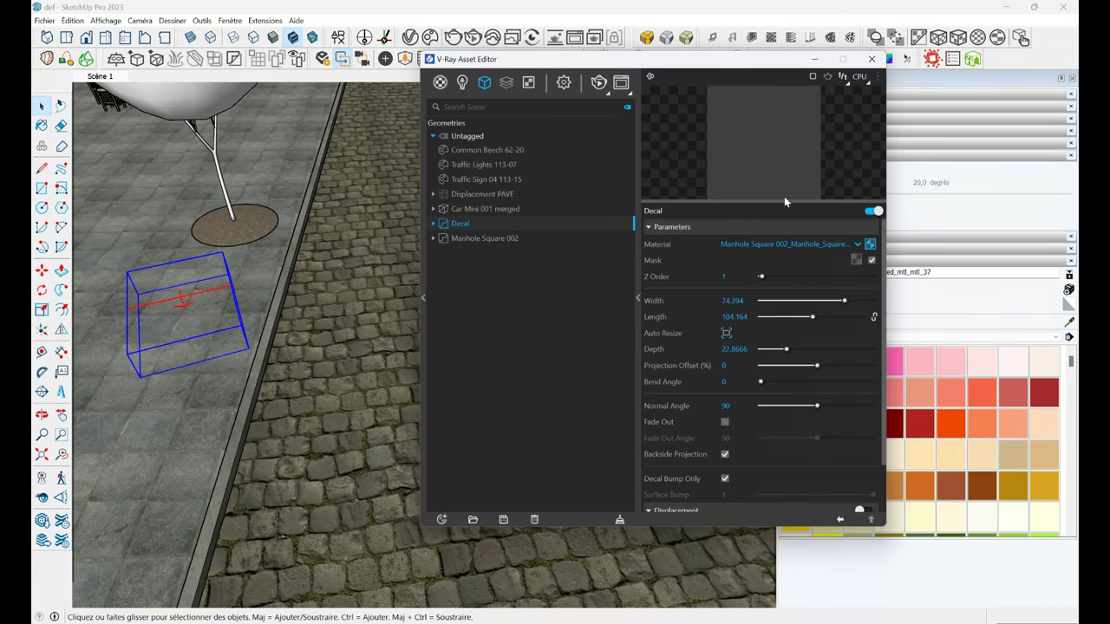
scroll(189, 321, "up", 2)
scroll(188, 321, "up", 2)
Orbit closer around the decal box and return to the SketchUp street model.
middle_click_drag(185, 322, 309, 292)
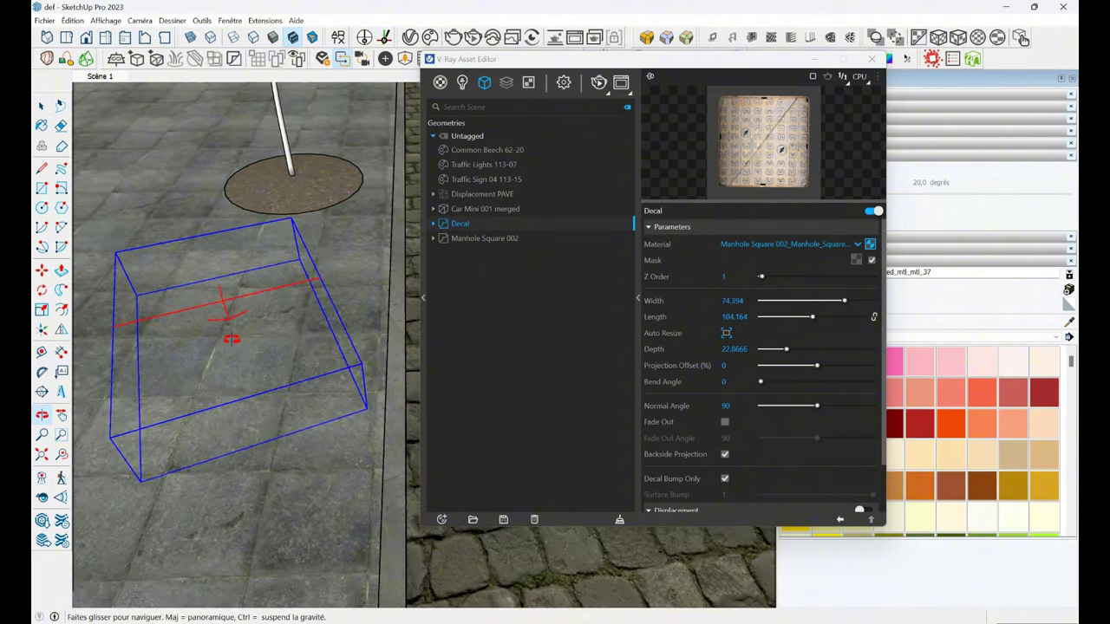
left_click(605, 85)
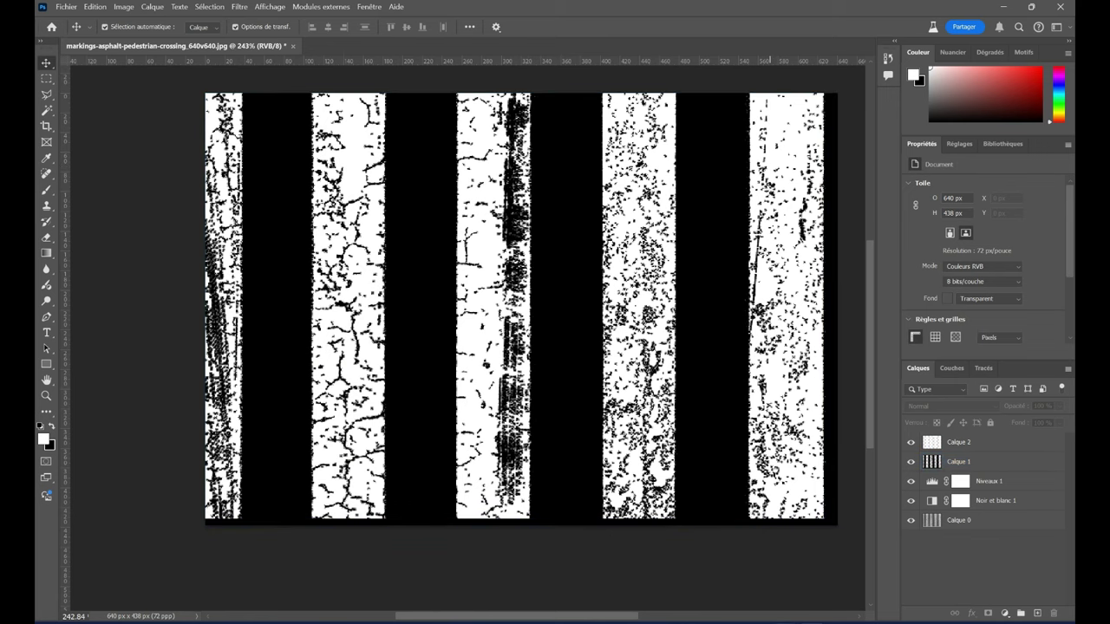
left_click(758, 594)
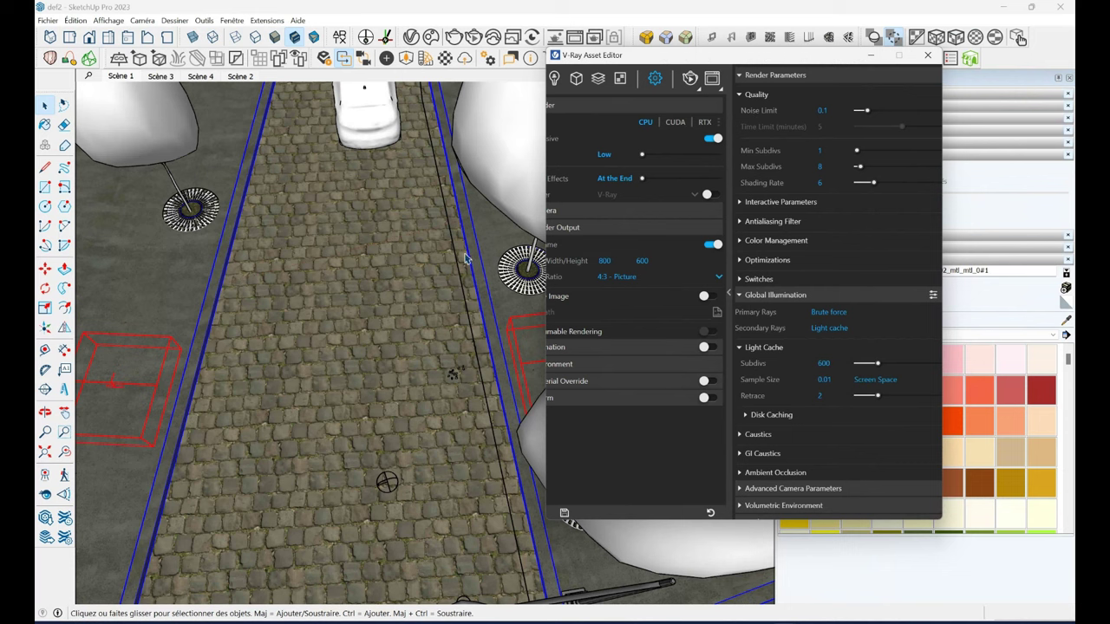
Place a new V-Ray decal on the street and rotate it to line up with the street.
left_click_drag(636, 60, 753, 228)
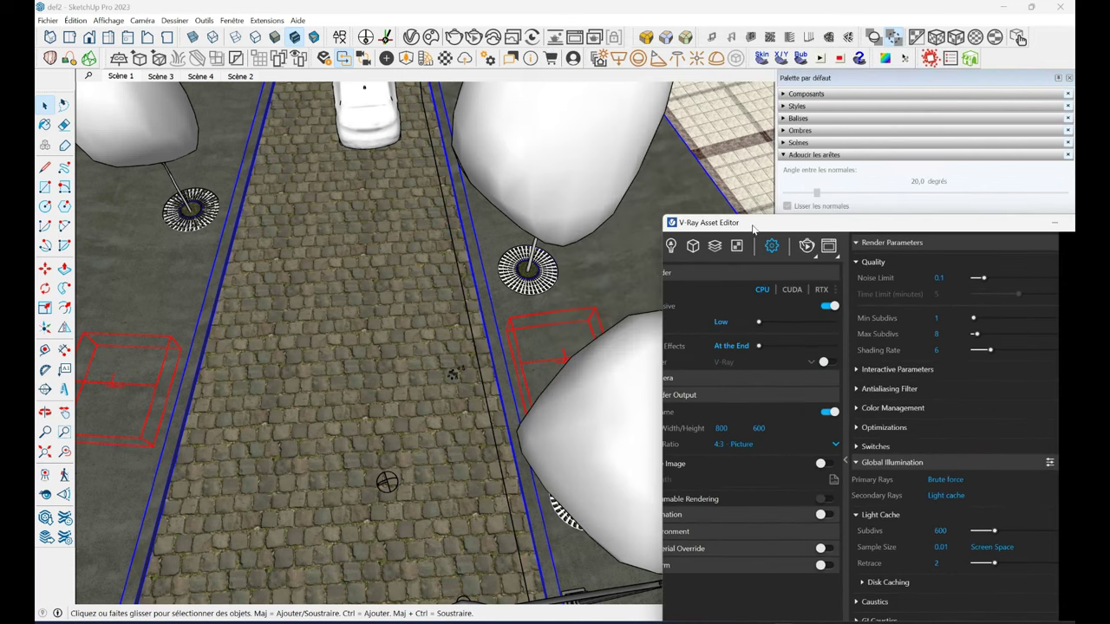
left_click(235, 58)
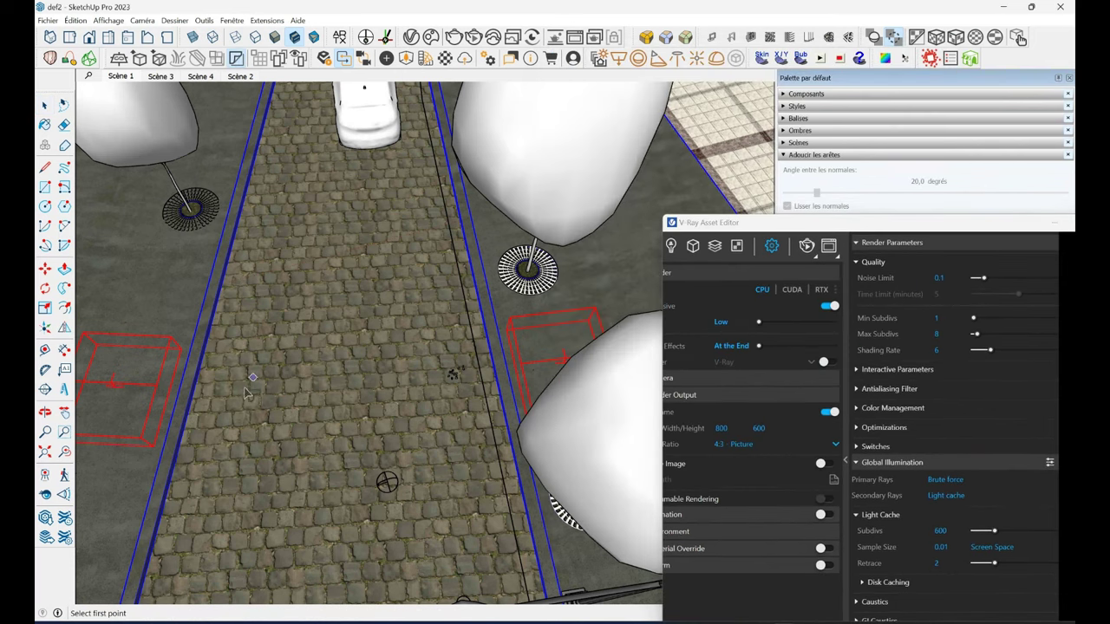
left_click(209, 354)
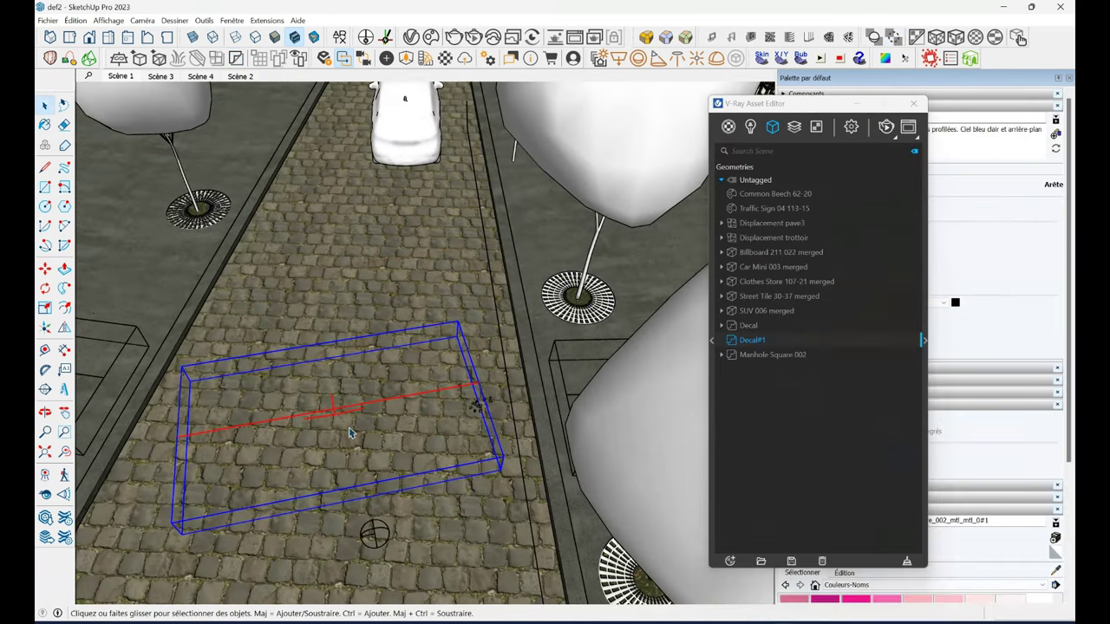
key("m")
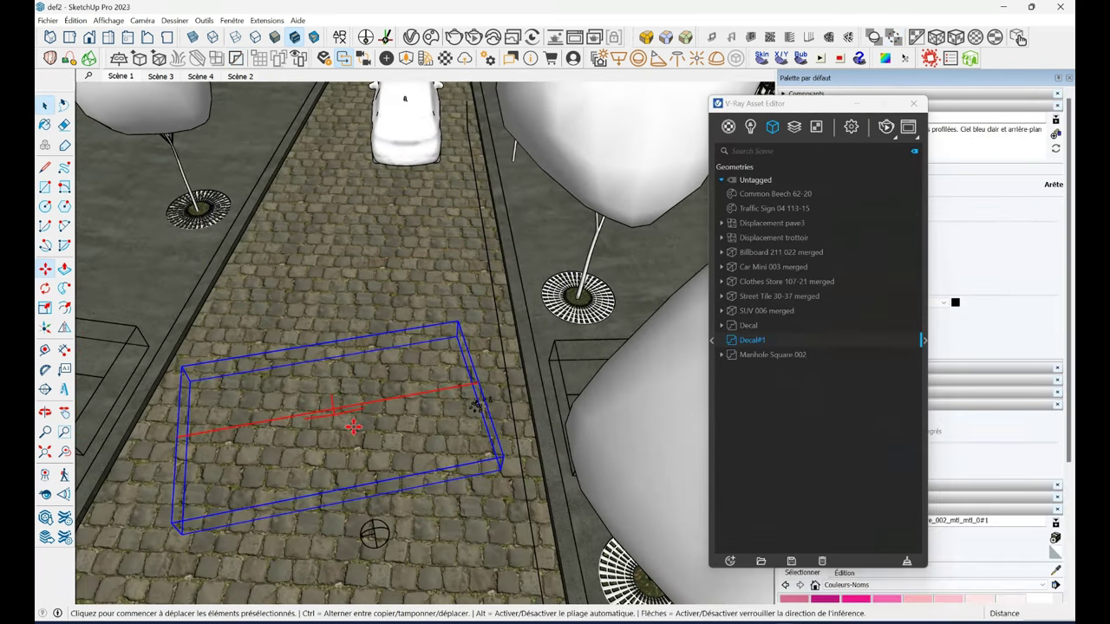
left_click(461, 387)
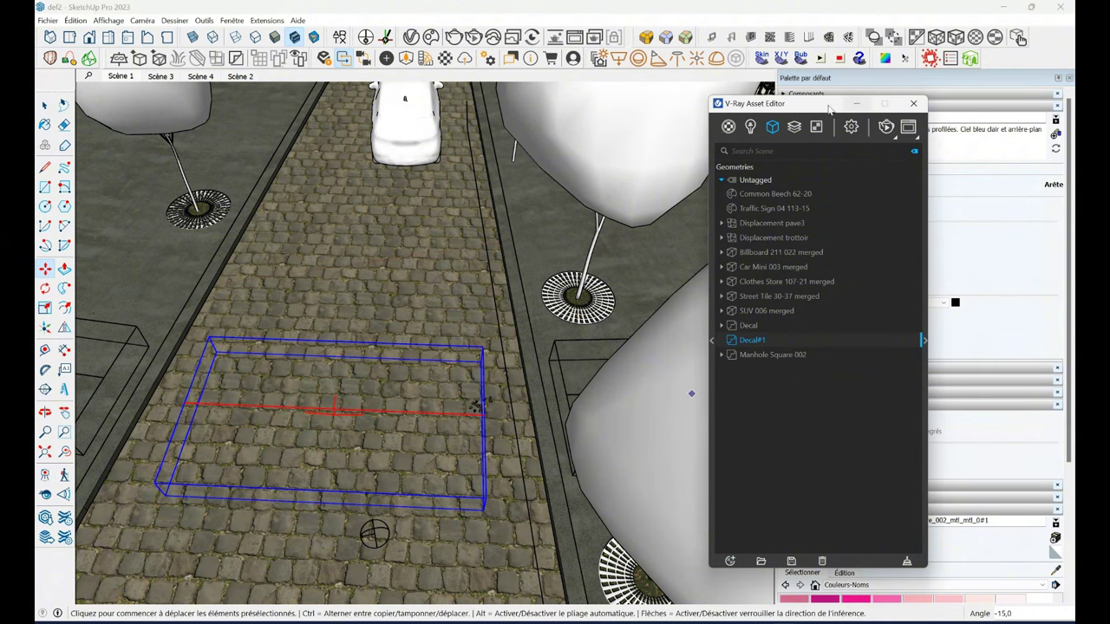
Add a Bitmap mask using the striped crosswalk texture to the new decal.
left_click_drag(831, 105, 661, 92)
left_click(752, 197)
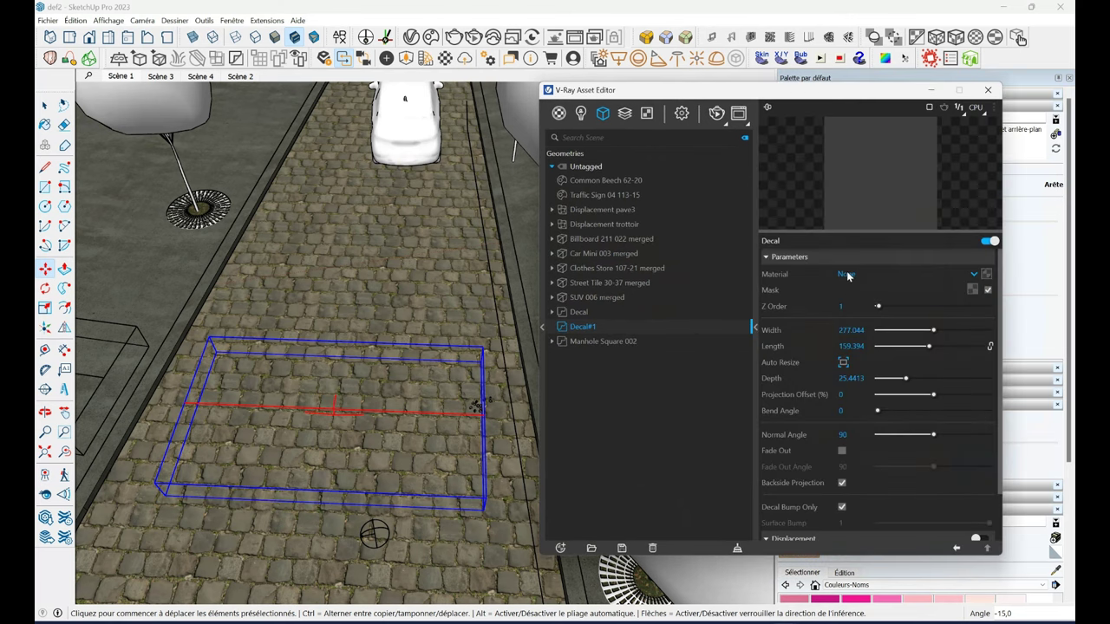
left_click(846, 274)
left_click(669, 303)
double_click(669, 312)
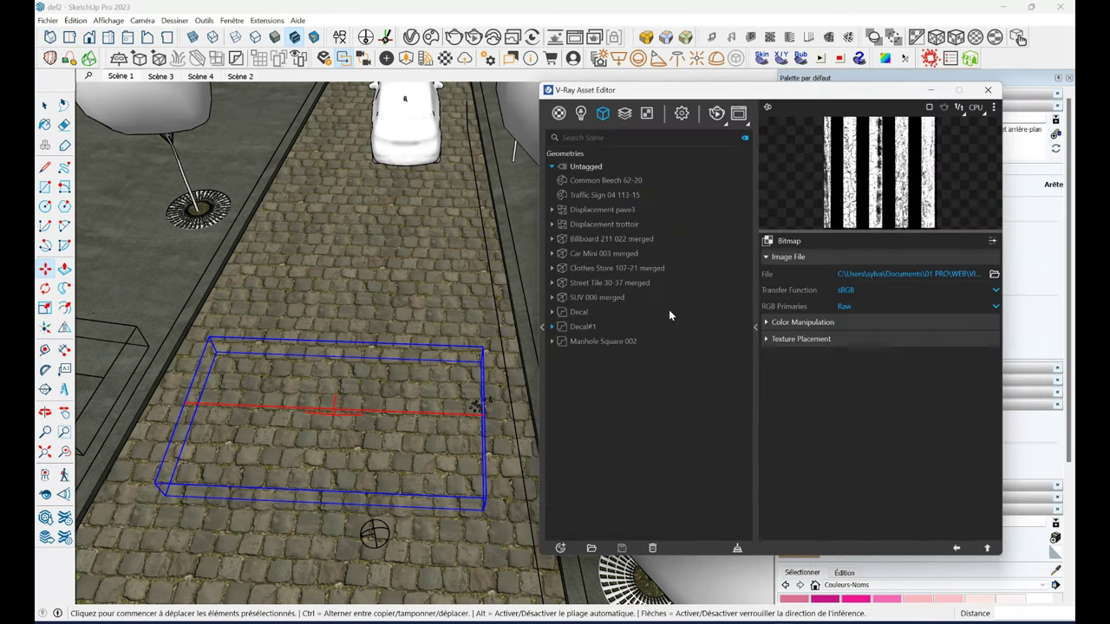
left_click(957, 549)
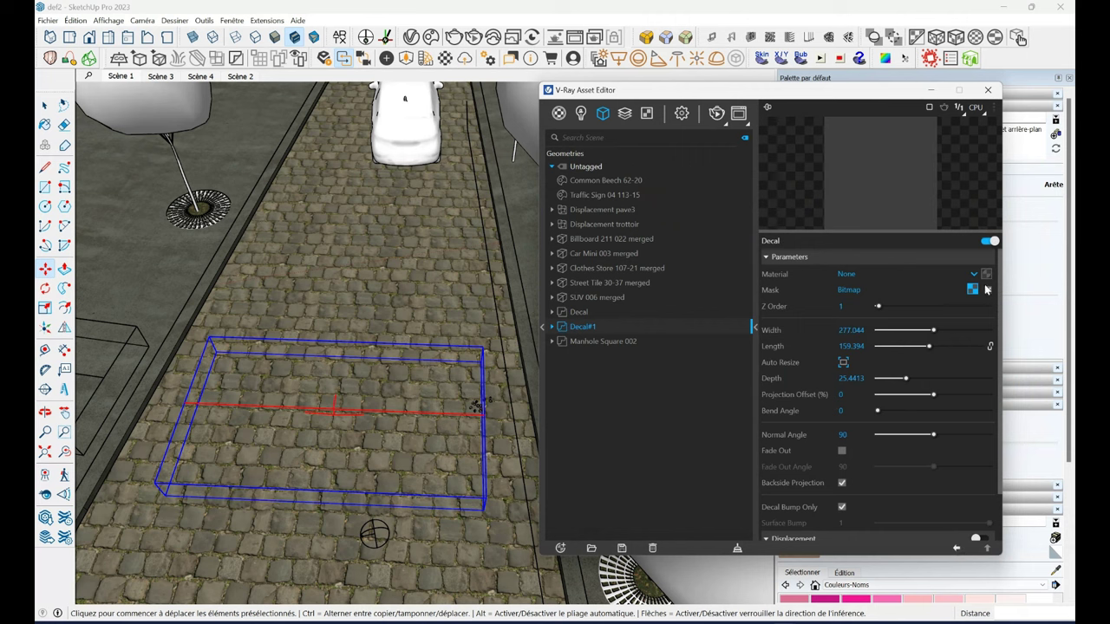
Create a generic material named 'pieton' with light grey diffuse and white reflection.
left_click(560, 548)
left_click(599, 343)
double_click(626, 344)
type("piéton")
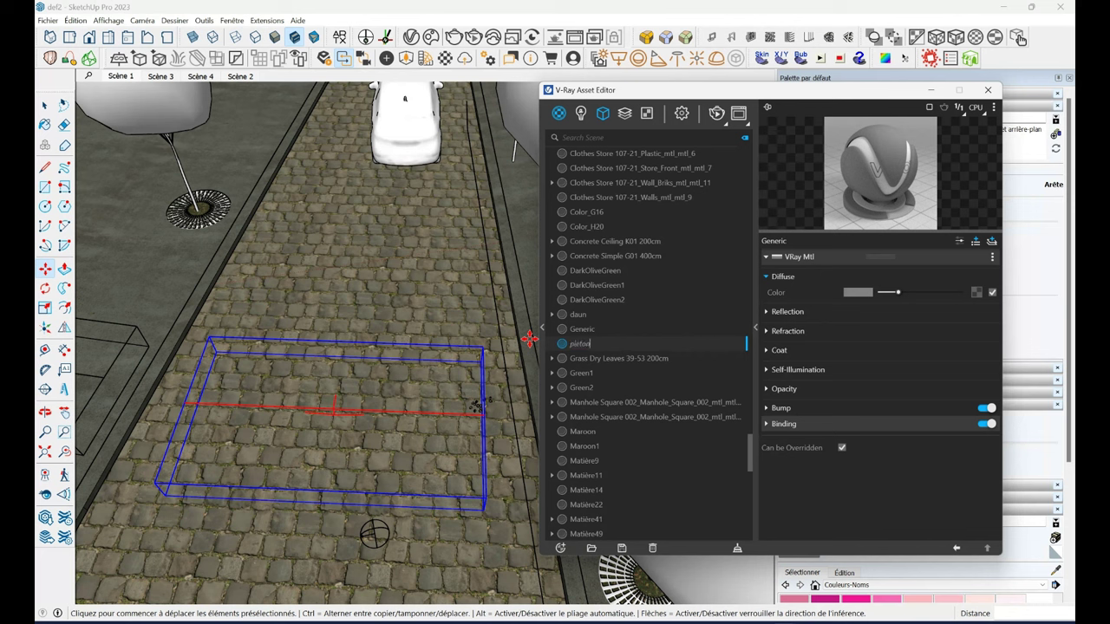
key("Return")
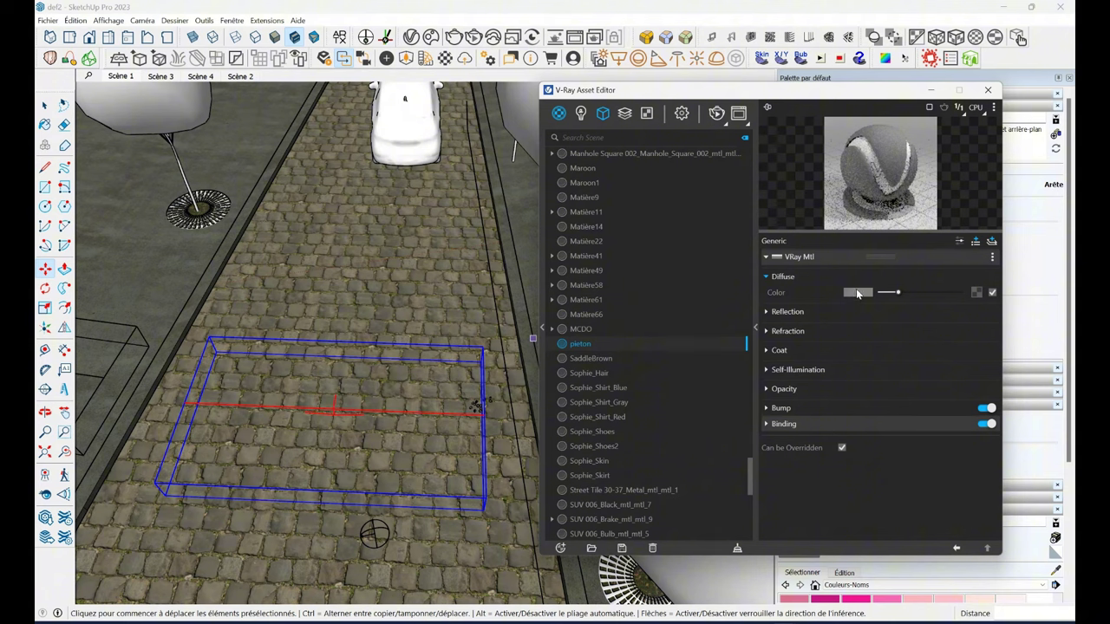
left_click(856, 292)
left_click_drag(382, 277, 359, 240)
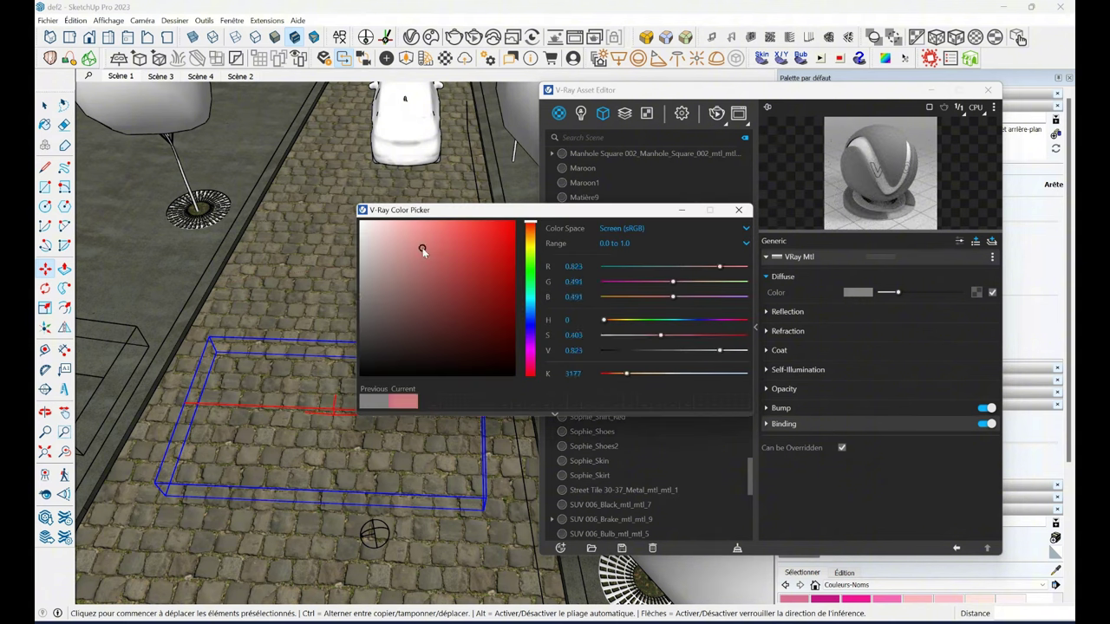
left_click(737, 212)
left_click(808, 316)
left_click_drag(915, 330, 944, 328)
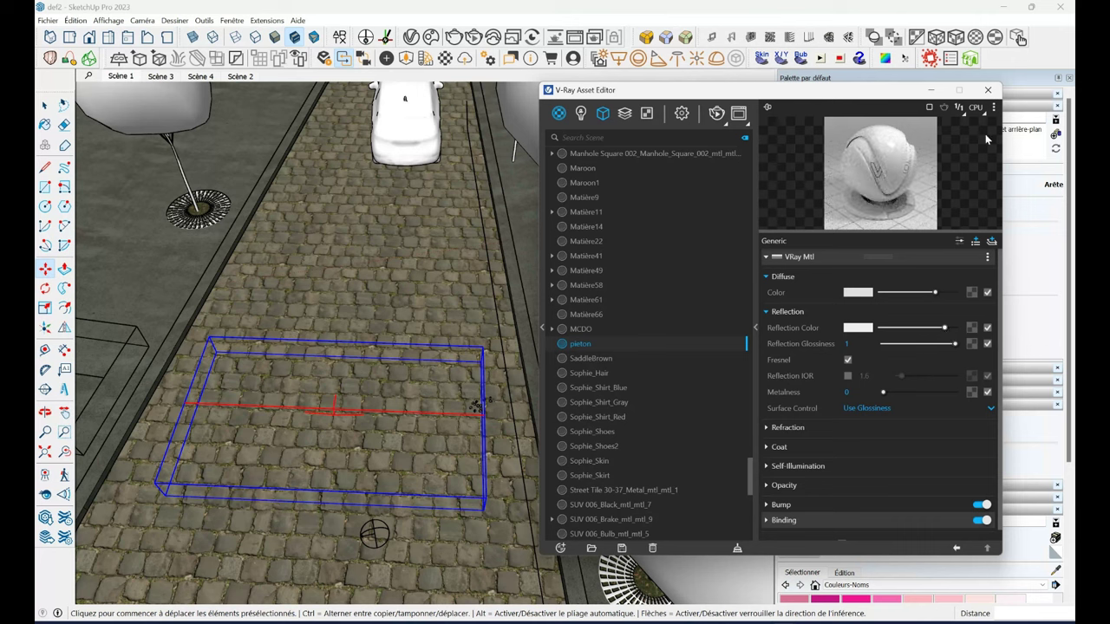
Assign the pieton material to Decal#1 and start a test render.
left_click(603, 115)
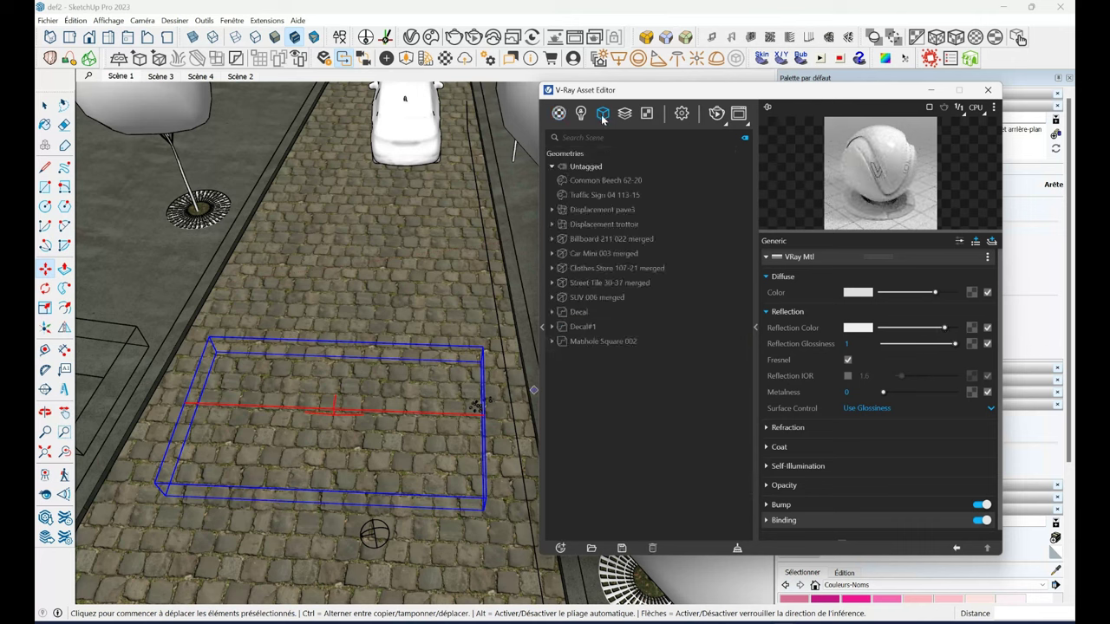
left_click(582, 327)
left_click(863, 274)
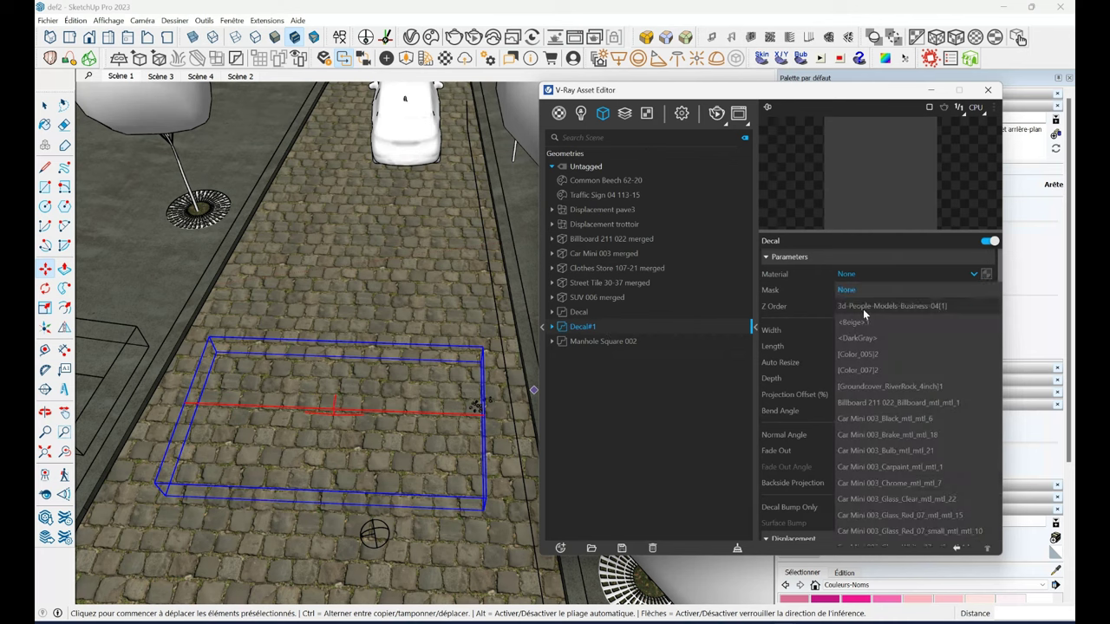
scroll(893, 390, "down", 5)
scroll(900, 442, "down", 3)
scroll(900, 442, "down", 3)
left_click(897, 435)
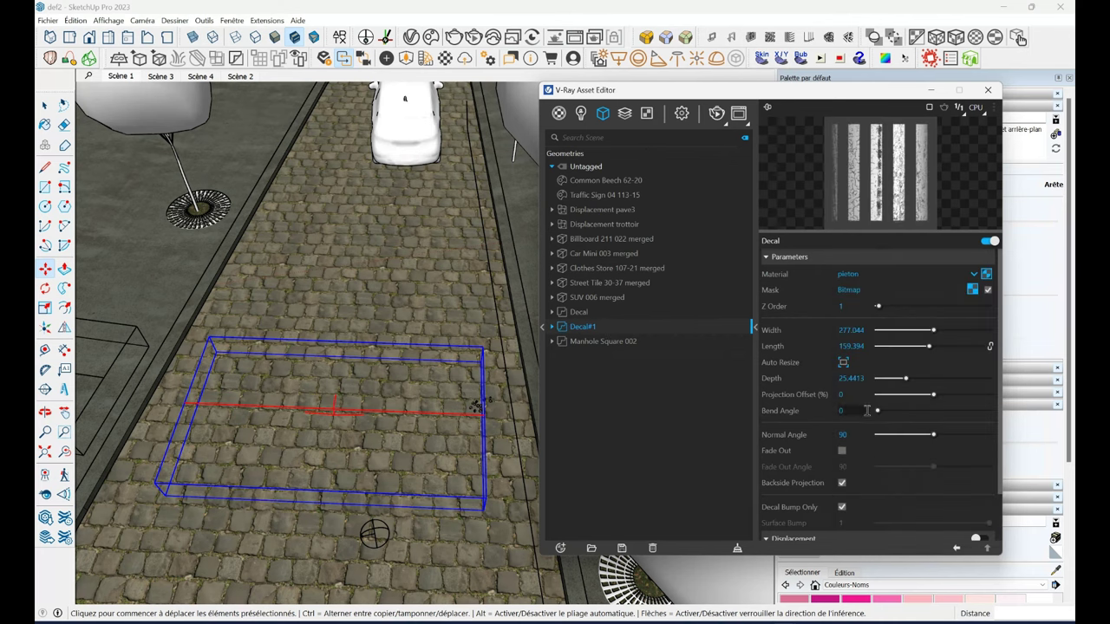
scroll(373, 408, "up", 5)
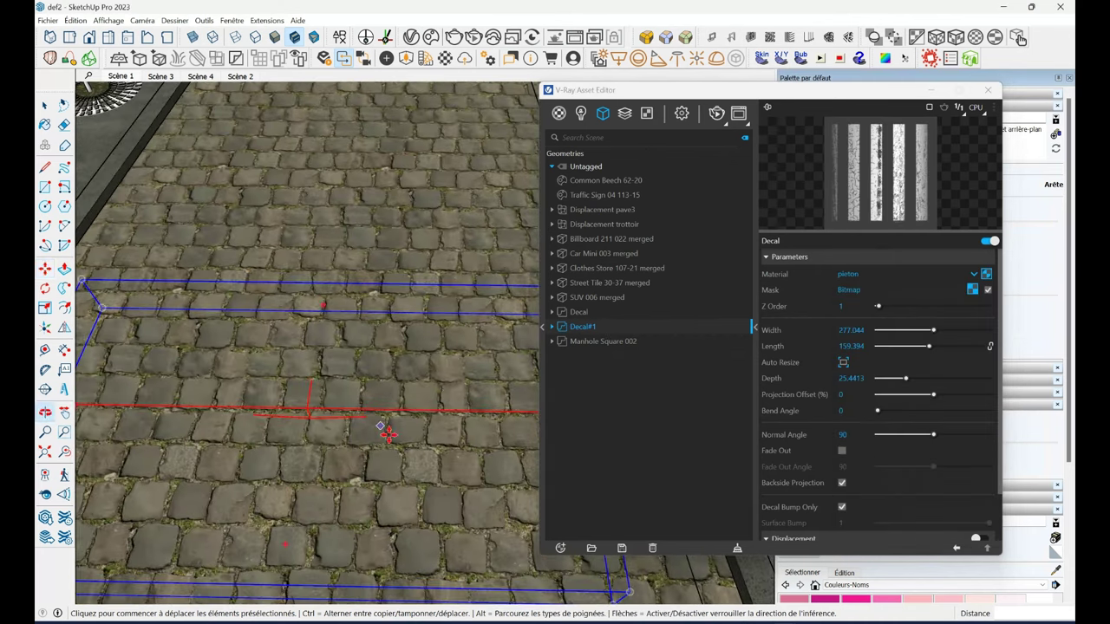
left_click(719, 119)
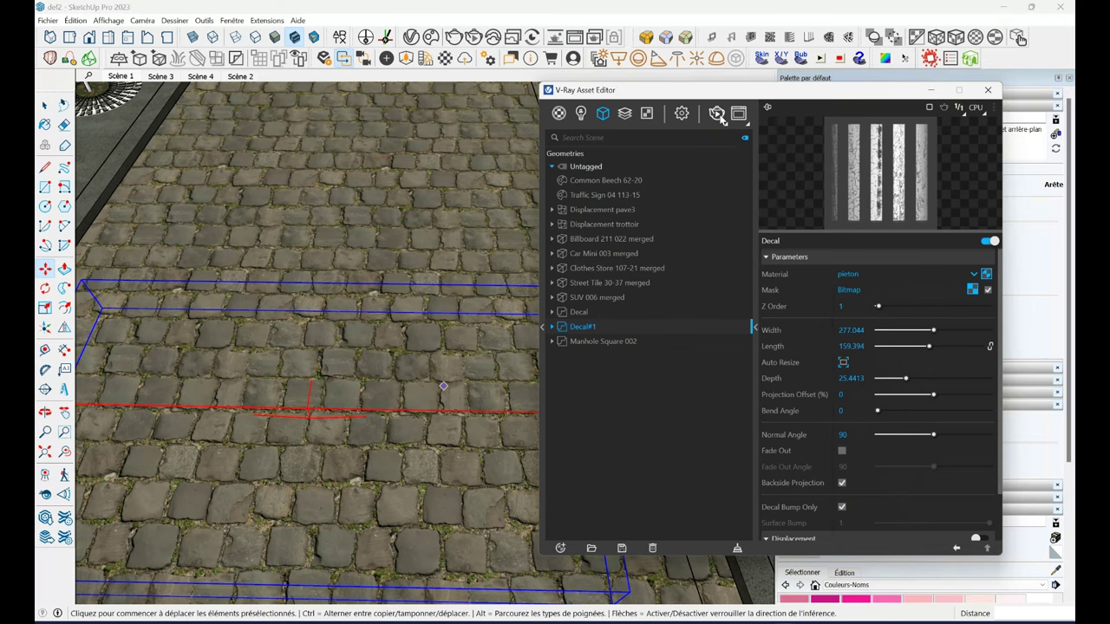
left_click(717, 116)
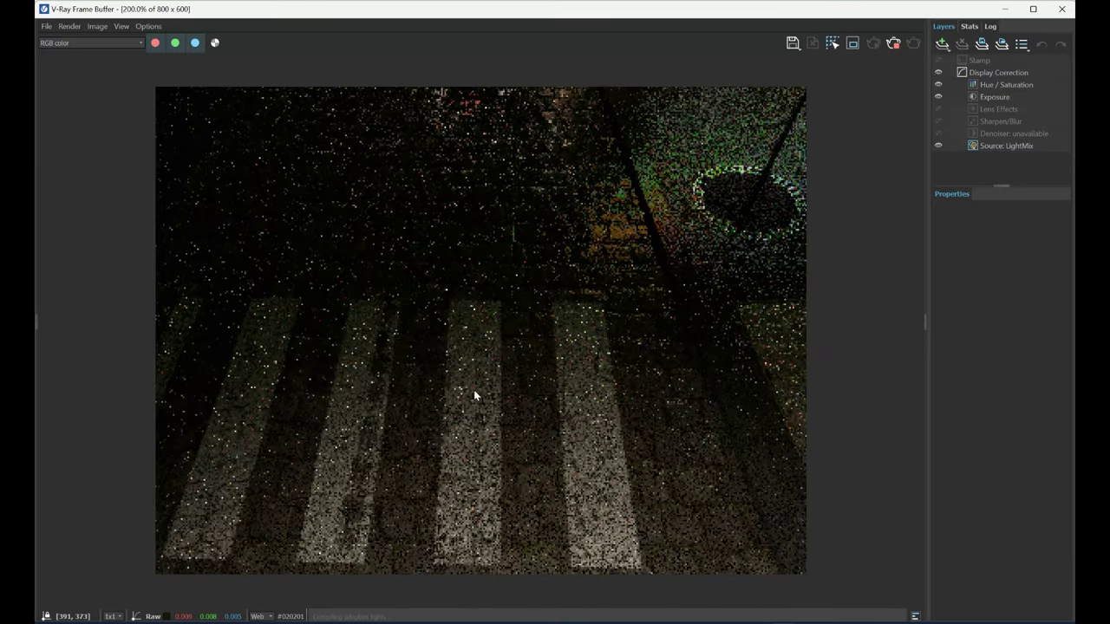
Zoom into the crosswalk test render, then close the Frame Buffer.
scroll(473, 396, "up", 1)
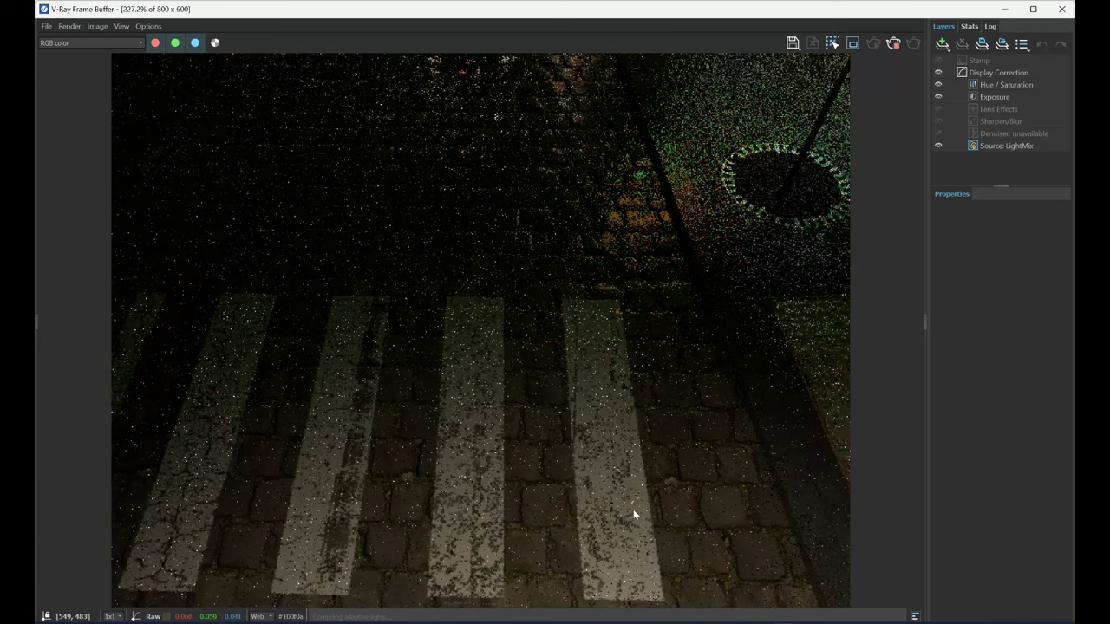
left_click(1061, 10)
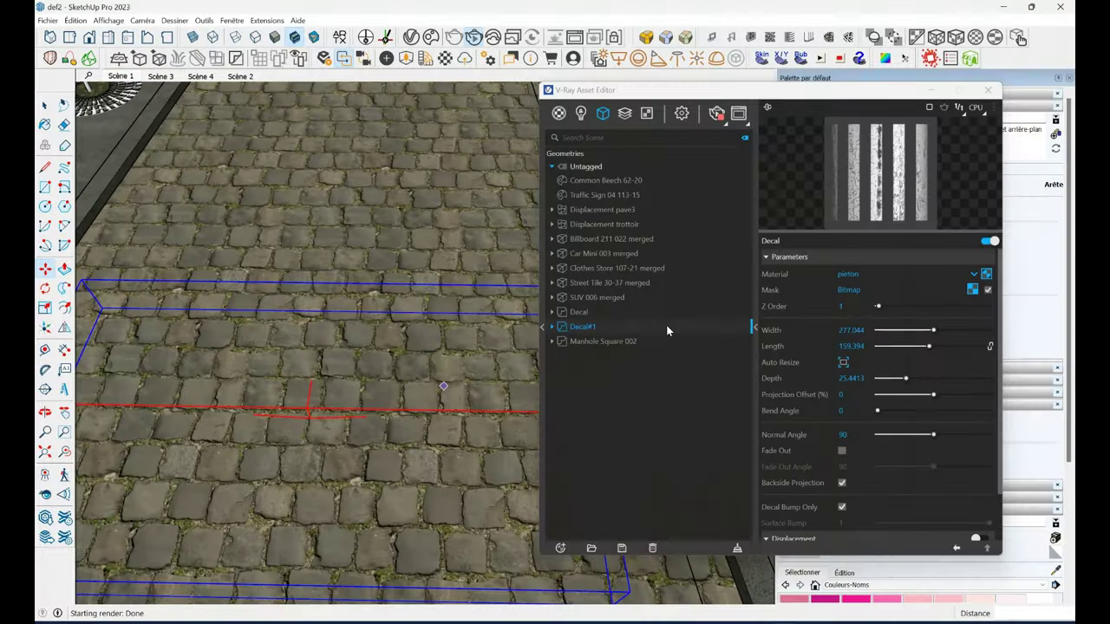
Enable Fade Out on the crosswalk decal at 19, with Normal Angle 14 and Bend Angle 29.
left_click(842, 451)
left_click(887, 466)
left_click_drag(888, 441, 884, 438)
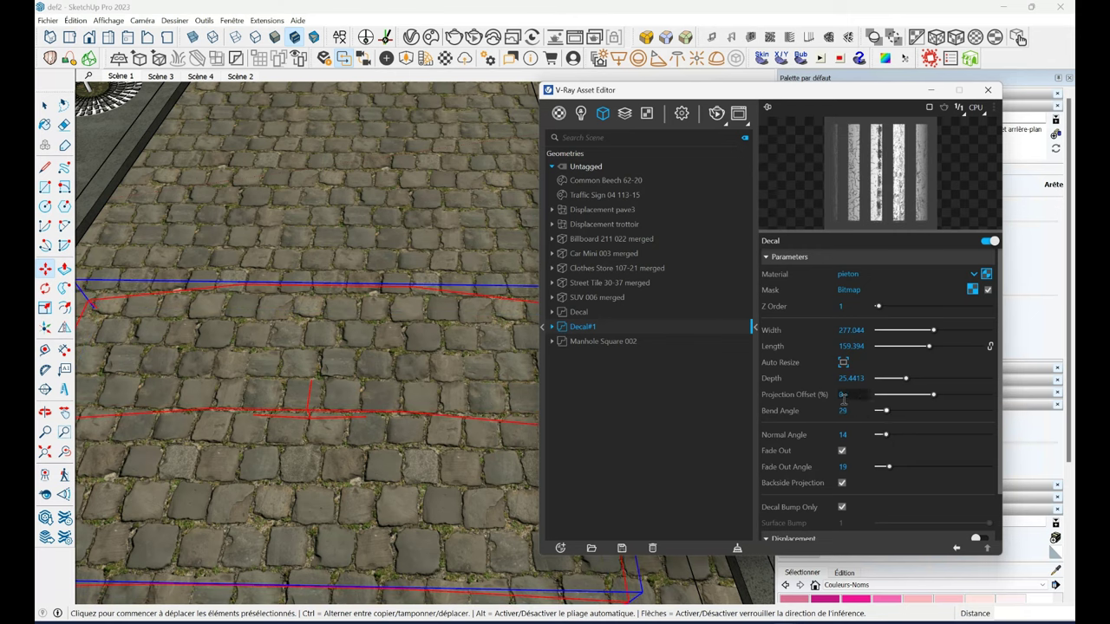
Run another test render to check the decal, then close the Frame Buffer.
left_click(717, 115)
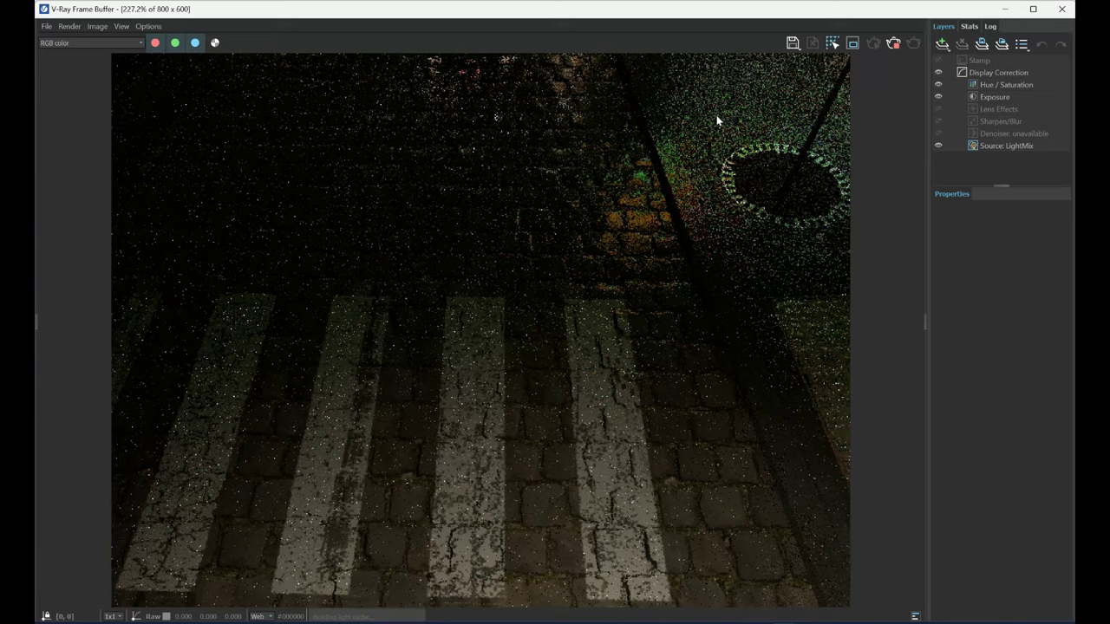
left_click(892, 44)
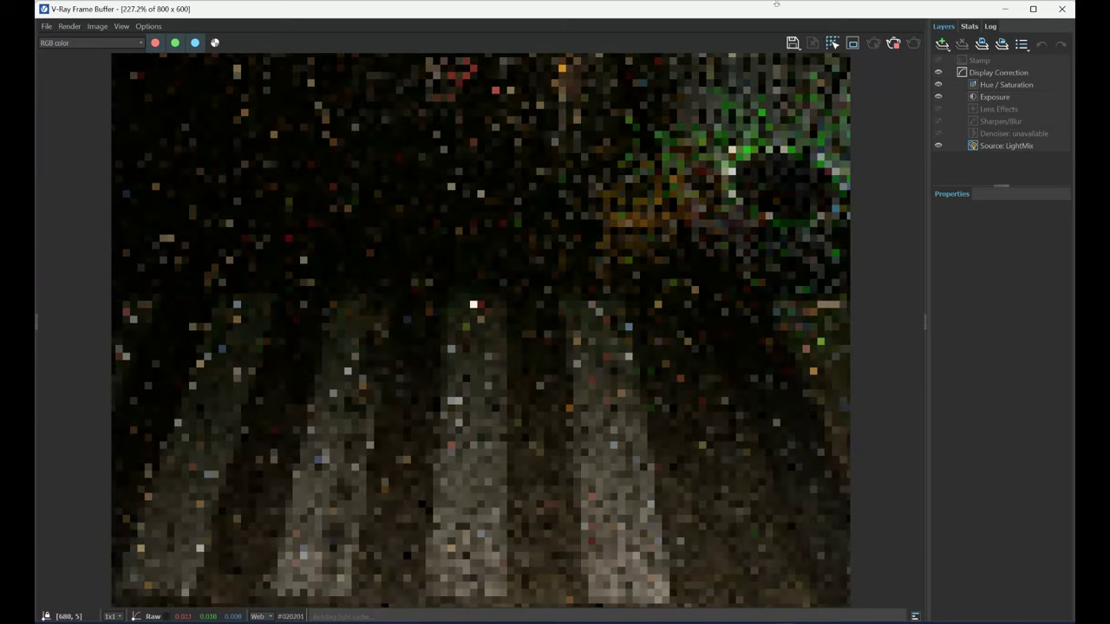
left_click(1061, 8)
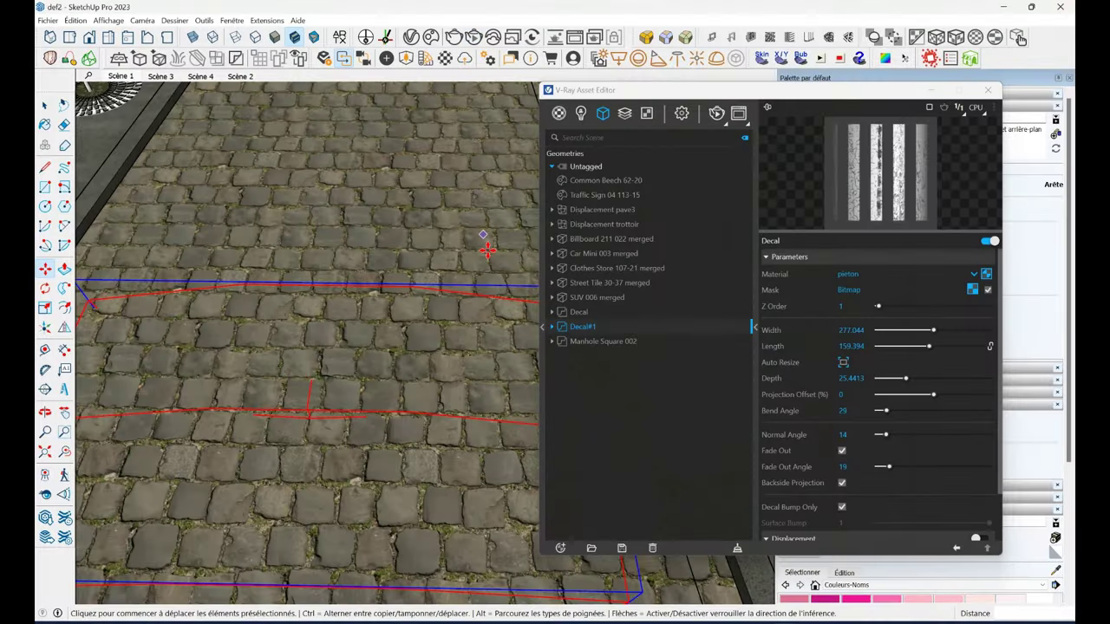
Close the V-Ray Asset Editor and navigate along the street to the cobblestone patch.
left_click(987, 91)
scroll(473, 318, "down", 3)
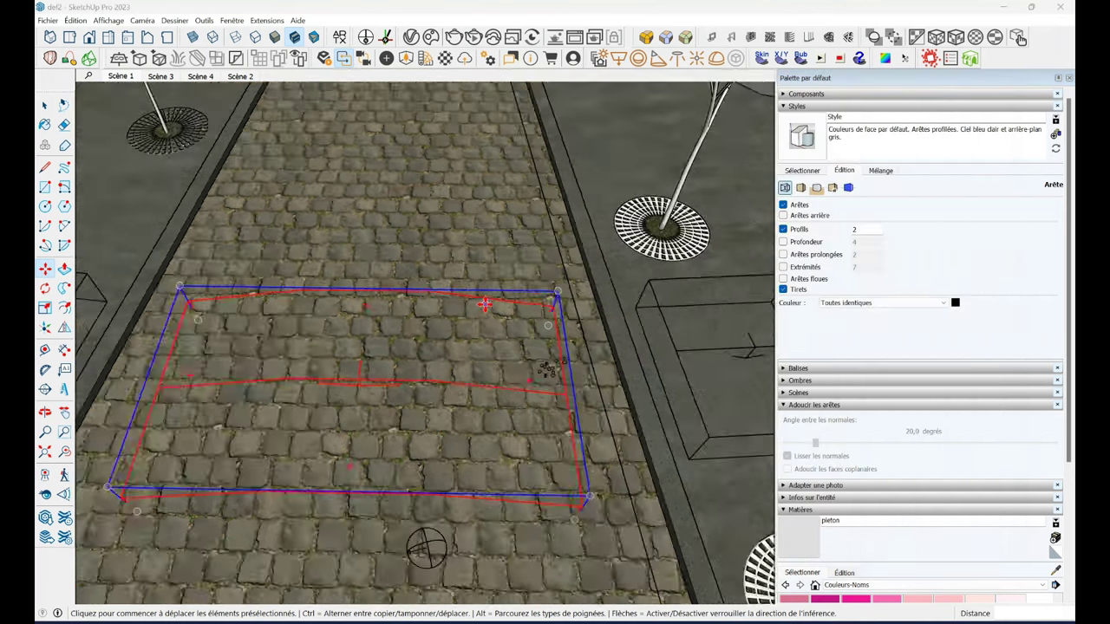
scroll(472, 318, "down", 3)
middle_click_drag(473, 318, 464, 306)
scroll(465, 306, "down", 3)
scroll(464, 306, "down", 2)
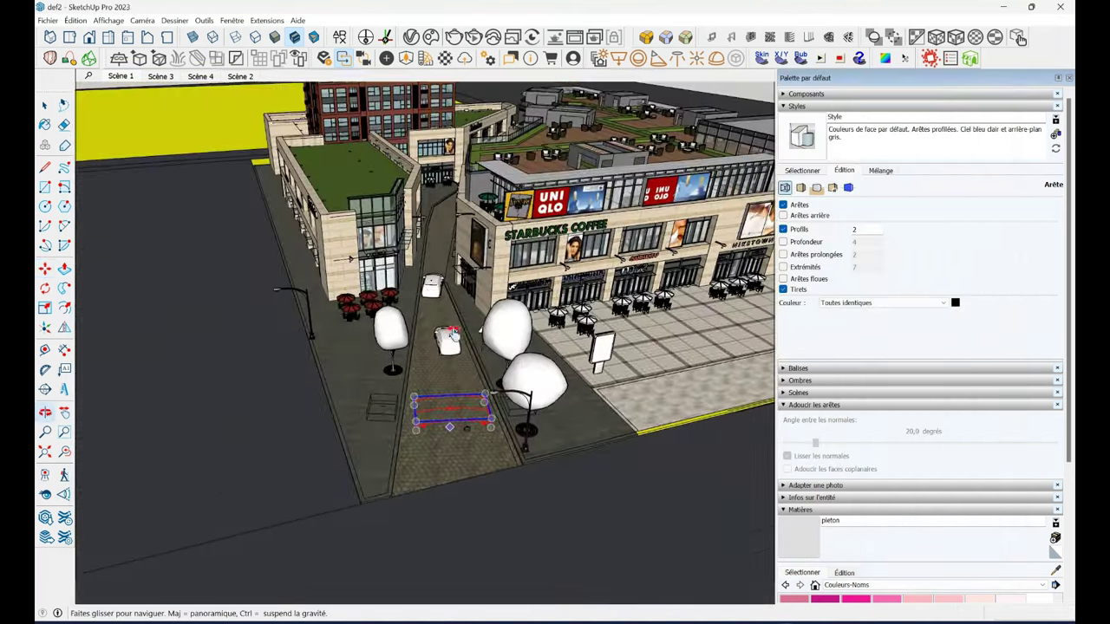
scroll(468, 333, "up", 2)
scroll(481, 375, "up", 2)
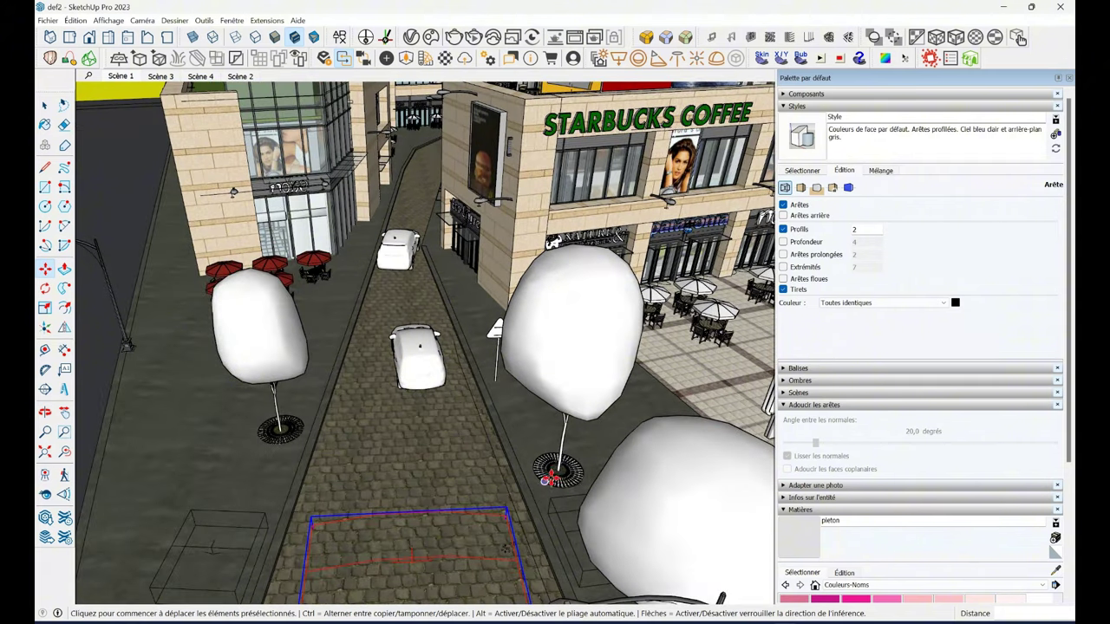
scroll(494, 390, "up", 2)
scroll(555, 468, "up", 3)
scroll(512, 425, "up", 3)
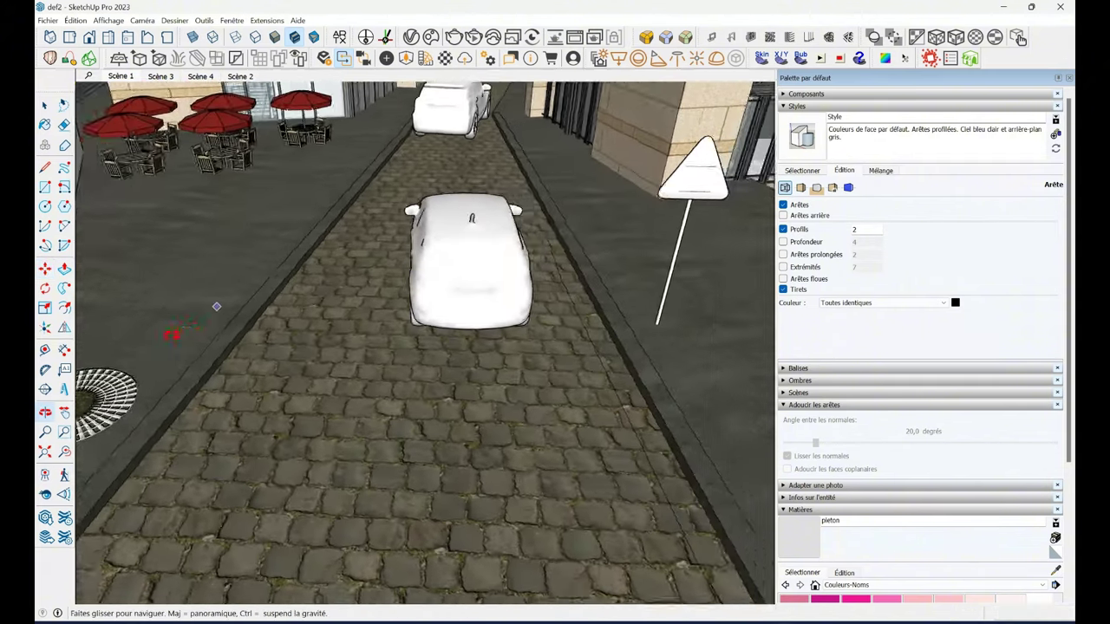
mouse_move(171, 332)
left_mouse_down()
mouse_move(397, 330)
mouse_move(500, 452)
left_mouse_up()
Scale the cobblestone patch up by about 1.18 from its lower-left corner grip.
key("m")
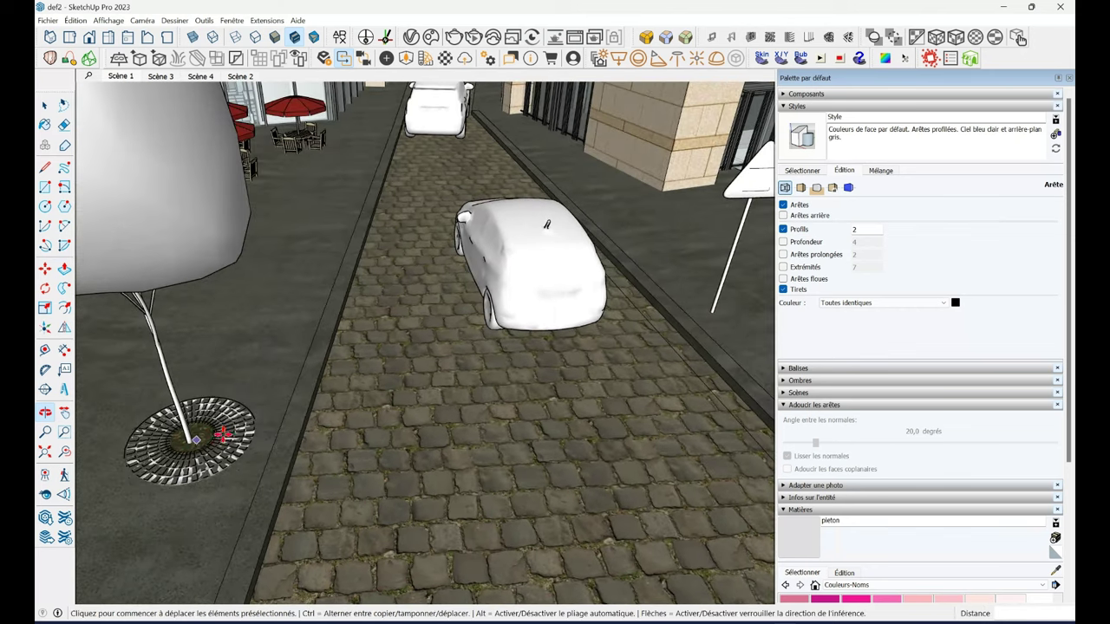
mouse_move(499, 452)
middle_mouse_down()
mouse_move(477, 488)
mouse_move(421, 248)
mouse_move(541, 398)
middle_mouse_up()
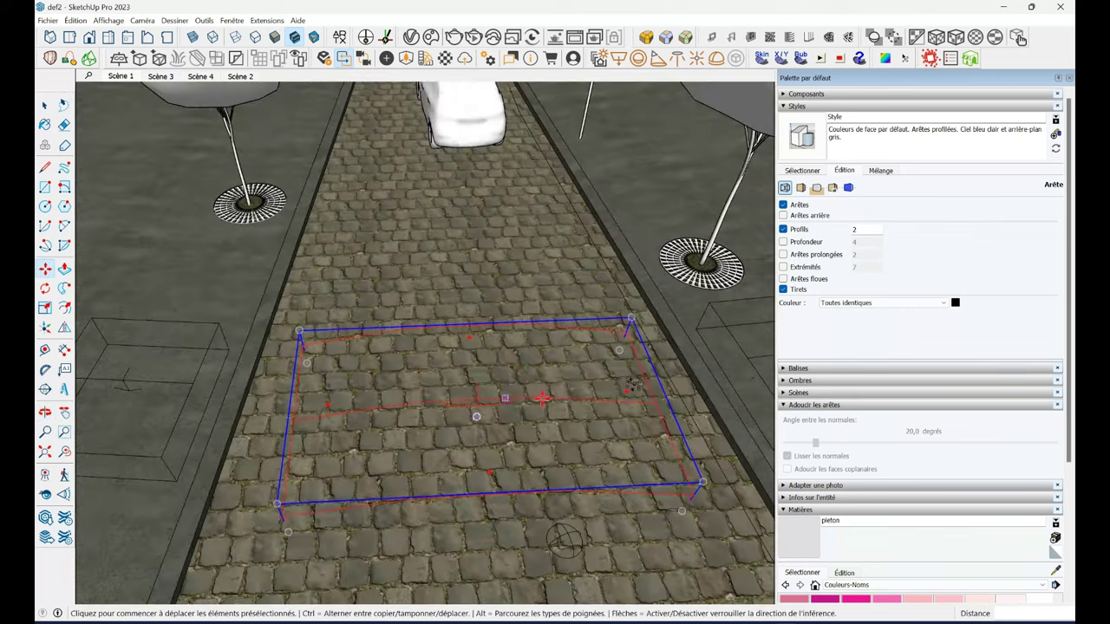
scroll(380, 417, "down", 3)
key("s")
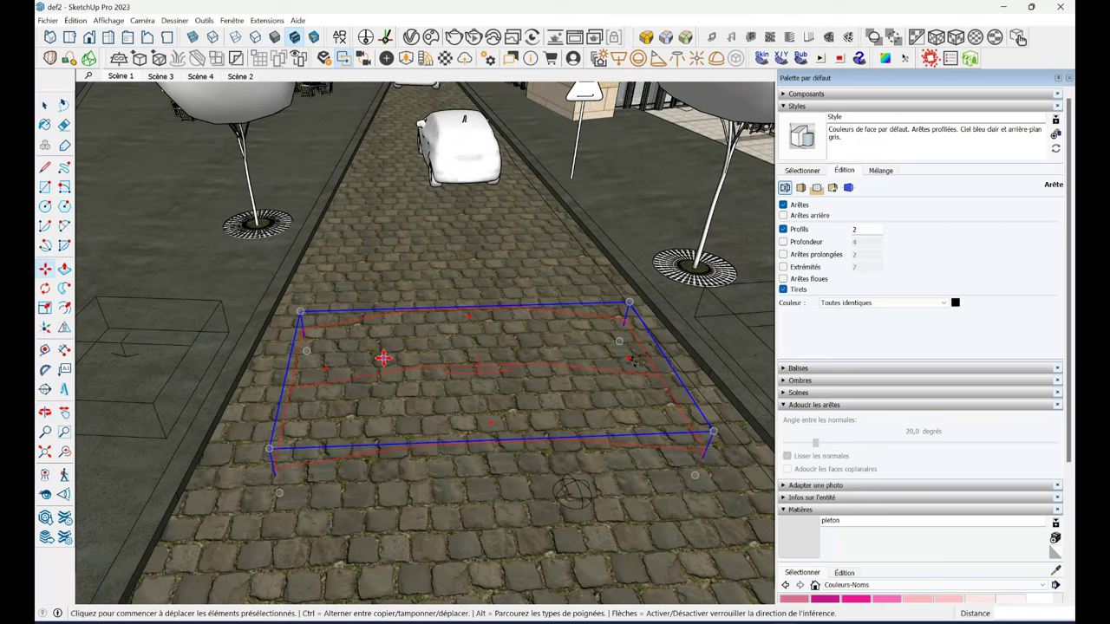
scroll(328, 436, "down", 2)
left_click_drag(299, 423, 274, 442)
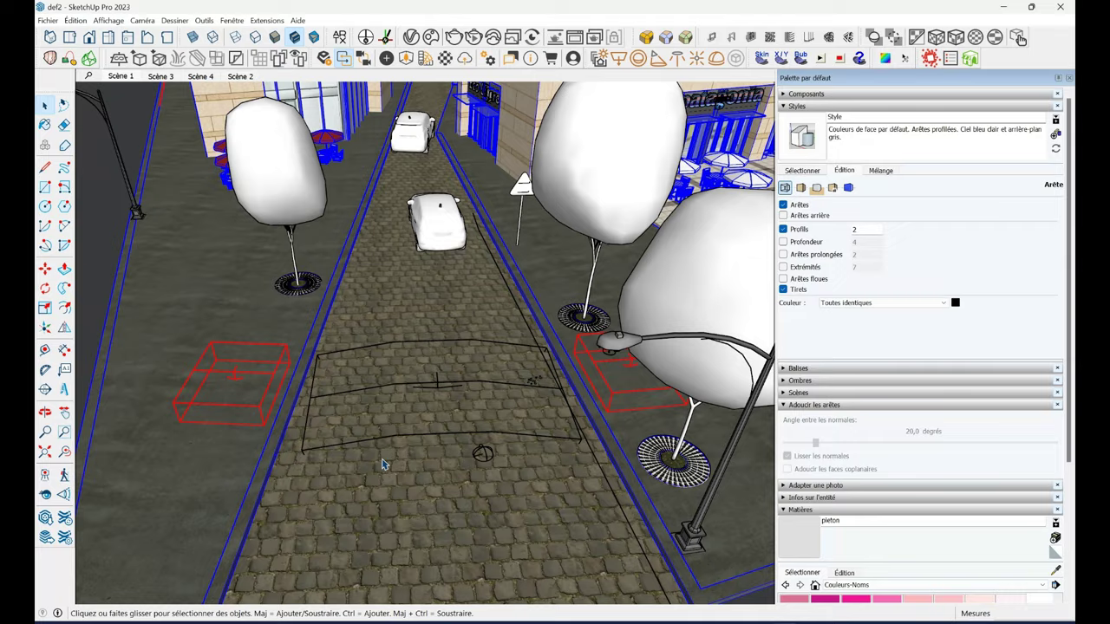
mouse_move(384, 464)
middle_mouse_down()
mouse_move(466, 403)
mouse_move(302, 362)
middle_mouse_up()
key("space")
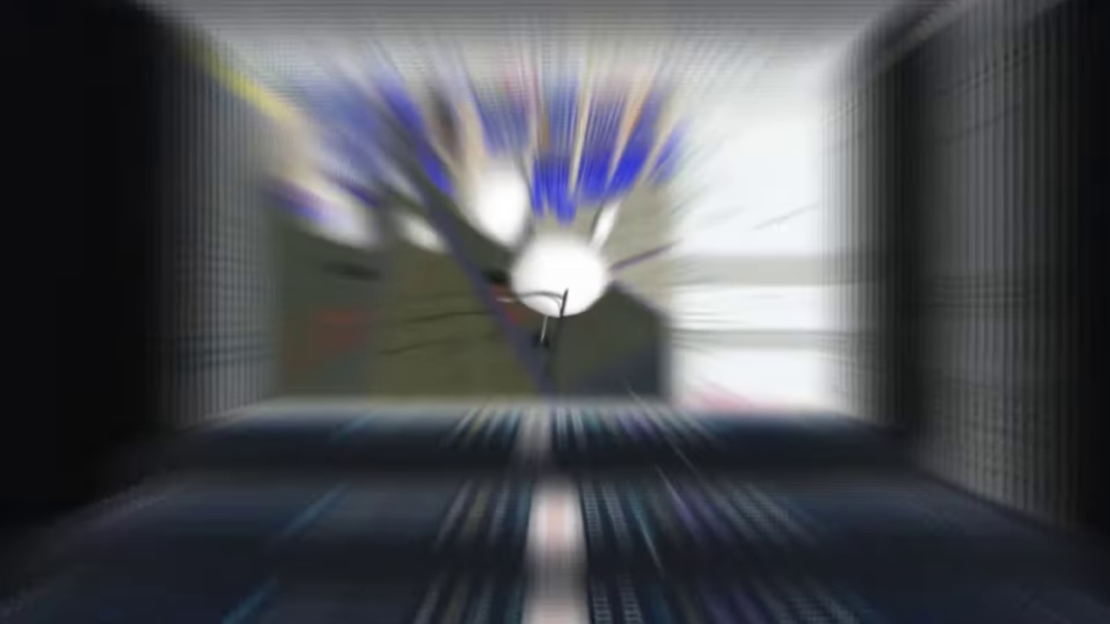
Frame the petals and figure in the 'test sol' model and start a V-Ray interactive render.
mouse_move(495, 326)
middle_mouse_down()
mouse_move(475, 390)
mouse_move(384, 376)
mouse_move(453, 376)
mouse_move(339, 338)
mouse_move(367, 384)
mouse_move(391, 364)
middle_mouse_up()
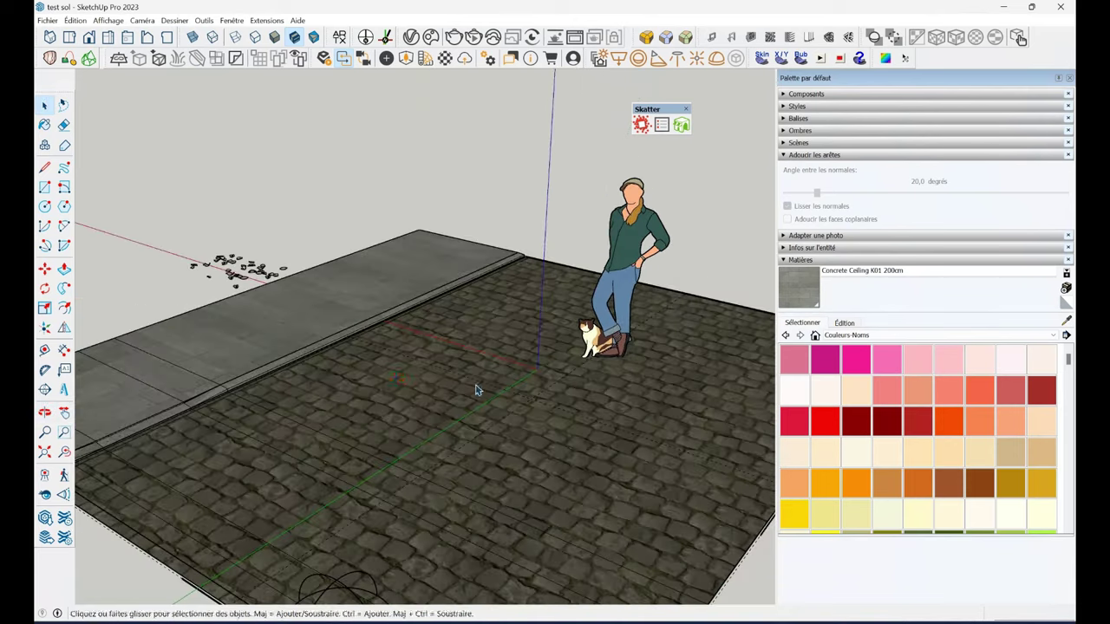
scroll(368, 385, "up", 3)
scroll(391, 364, "down", 3)
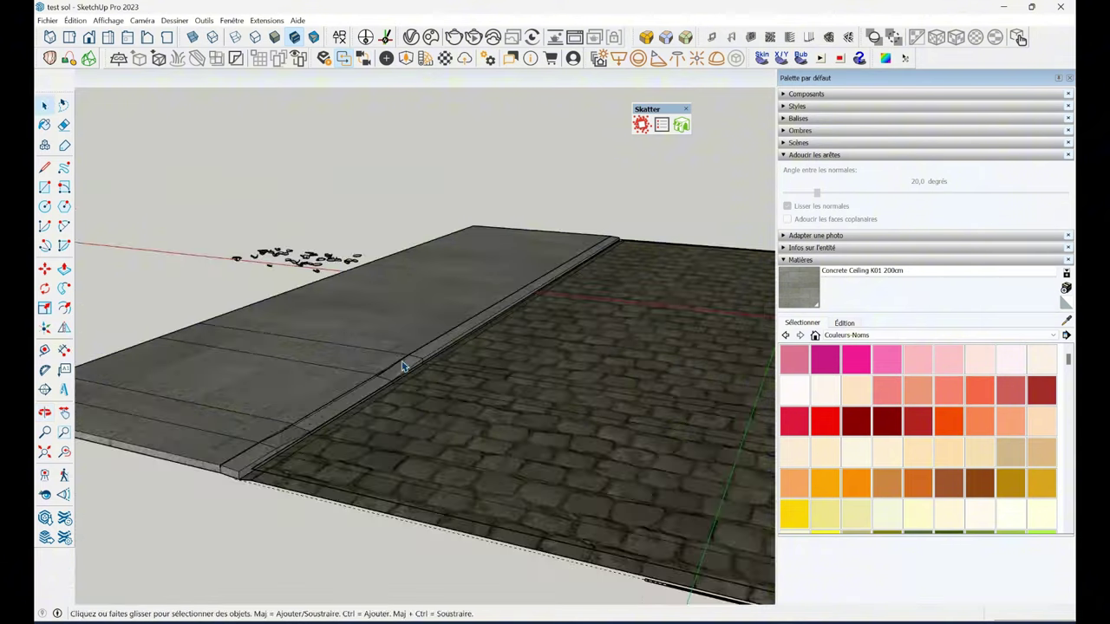
scroll(403, 366, "down", 3)
middle_click_drag(535, 339, 539, 422)
scroll(459, 392, "up", 3)
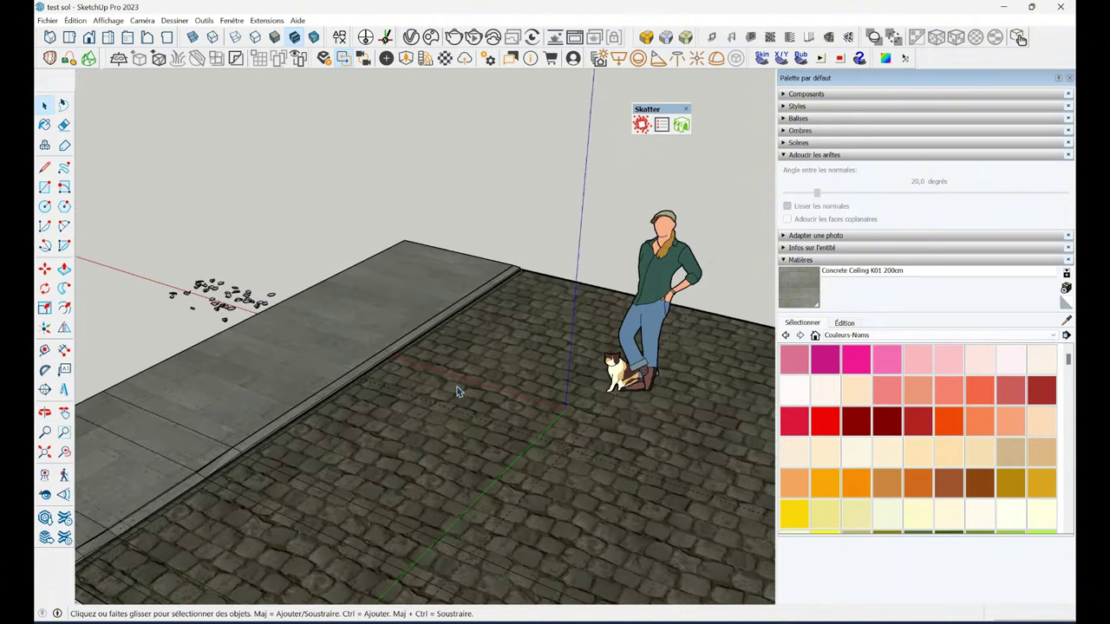
scroll(459, 392, "up", 3)
middle_click_drag(459, 392, 537, 384, "shift")
scroll(537, 384, "up", 3)
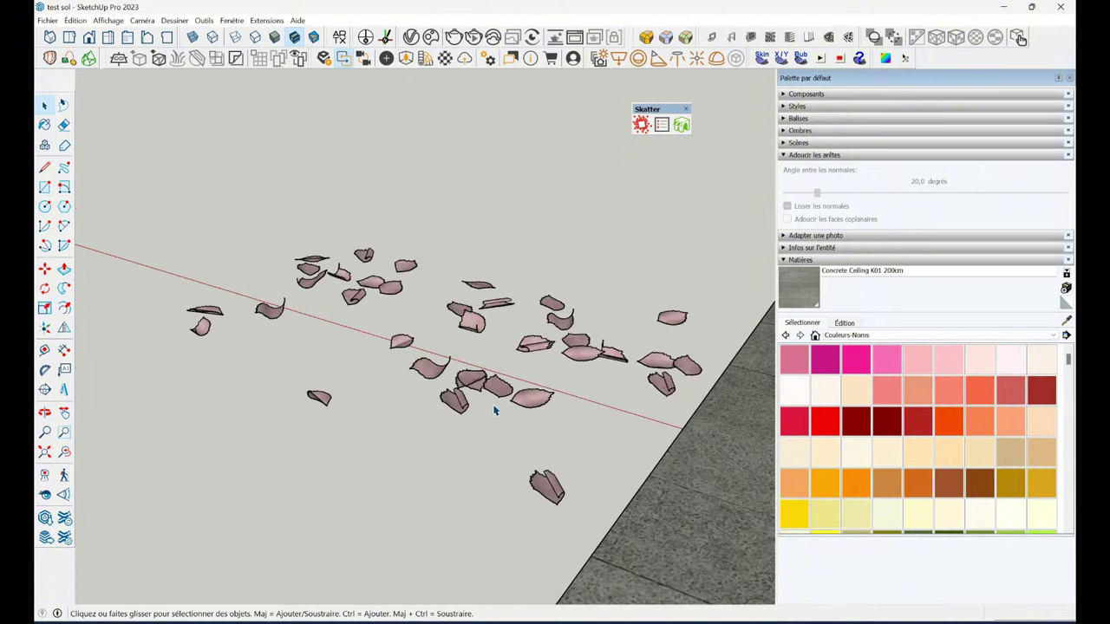
scroll(494, 411, "down", 5)
mouse_move(607, 448)
middle_mouse_down()
mouse_move(372, 258)
mouse_move(545, 320)
middle_mouse_up()
scroll(546, 396, "up", 3)
scroll(546, 320, "down", 2)
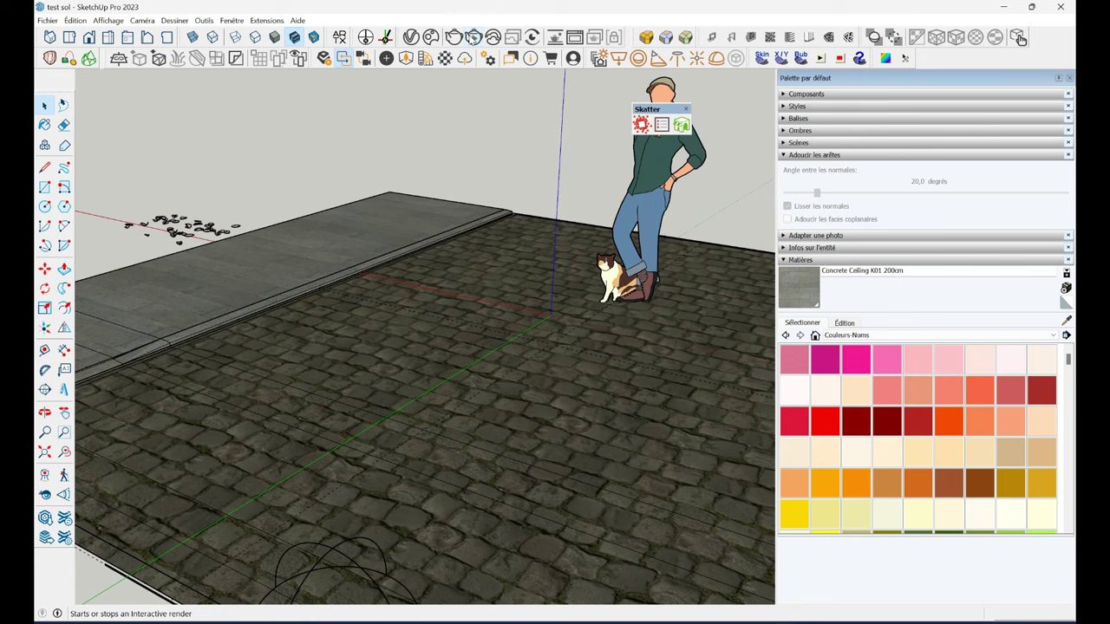
left_click(472, 37)
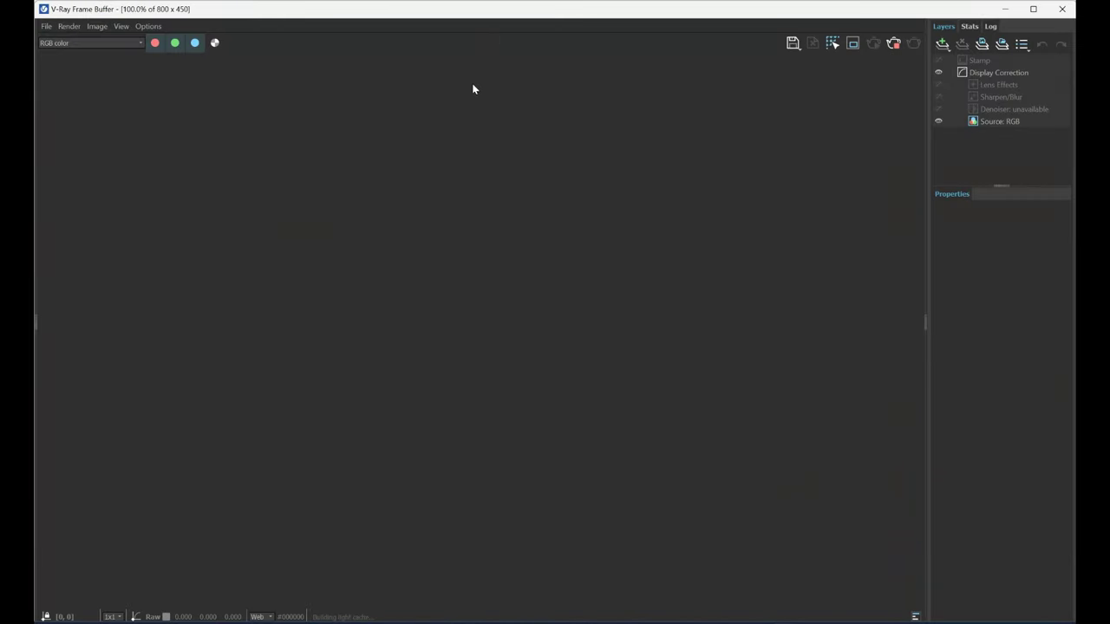
Restore the Frame Buffer and orbit toward the figure and cat so the interactive render updates.
double_click(456, 11)
middle_click_drag(360, 374, 258, 362)
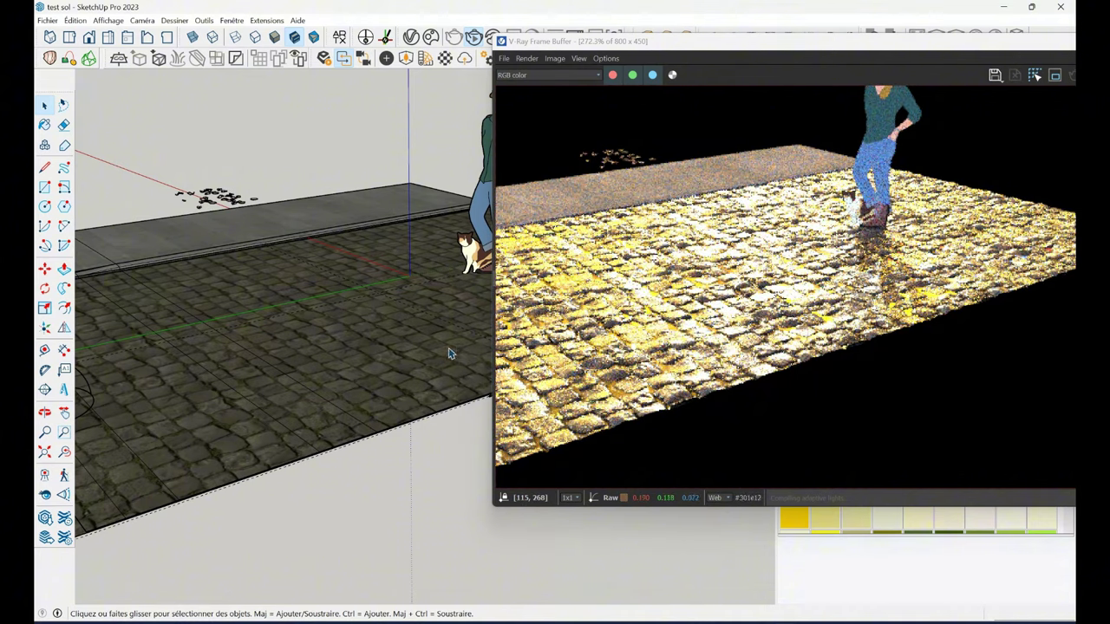
middle_click_drag(236, 359, 302, 342)
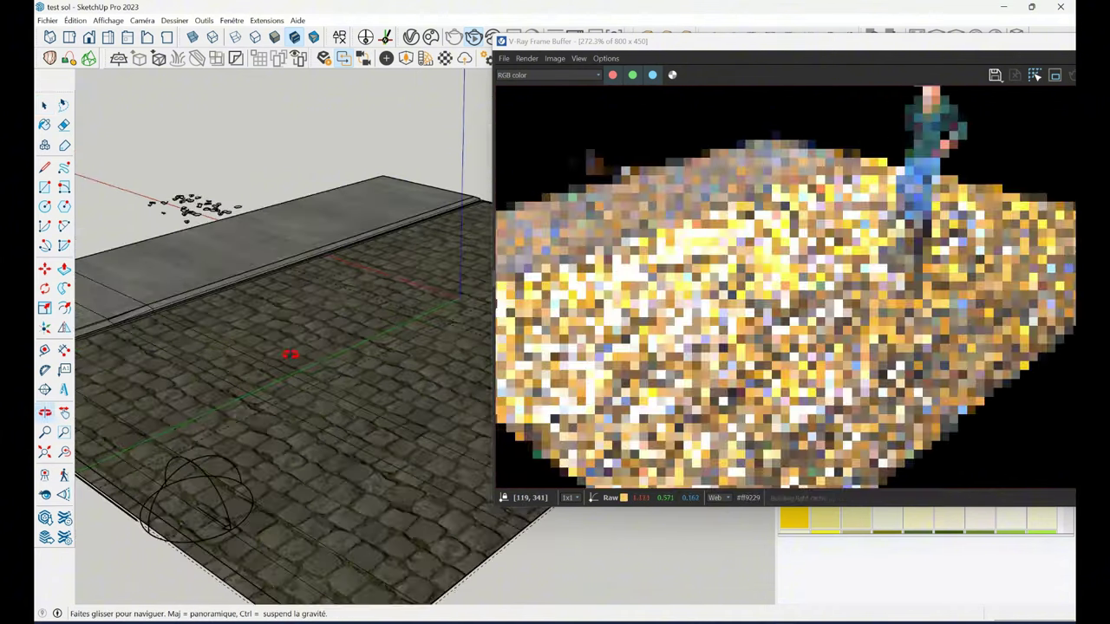
scroll(178, 198, "up", 3)
scroll(208, 221, "up", 2)
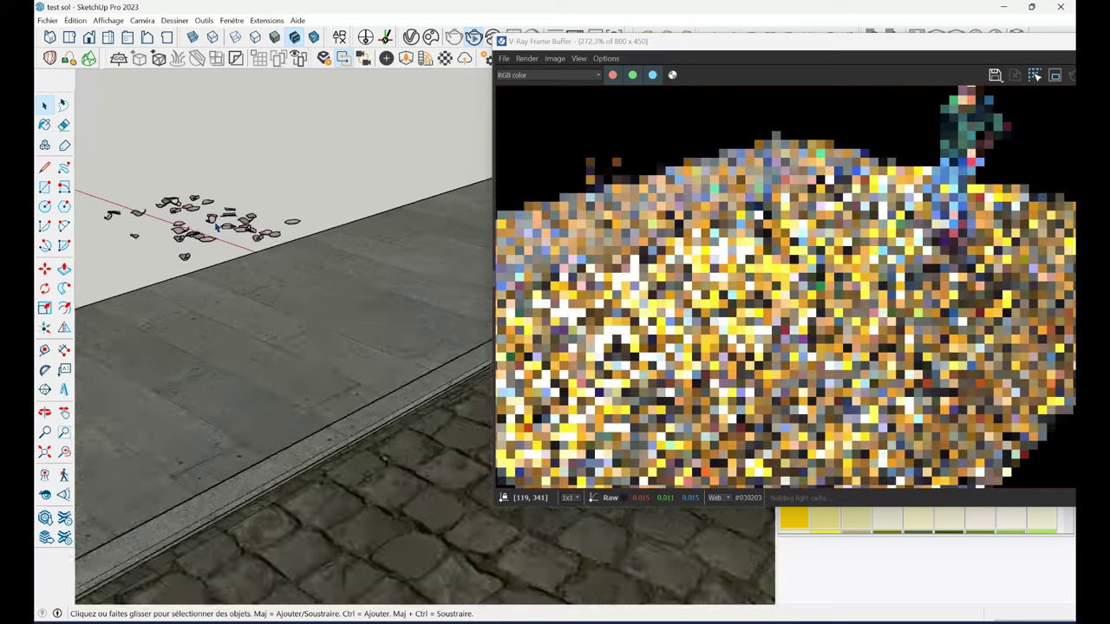
scroll(224, 236, "up", 3)
scroll(224, 236, "up", 2)
scroll(223, 236, "up", 2)
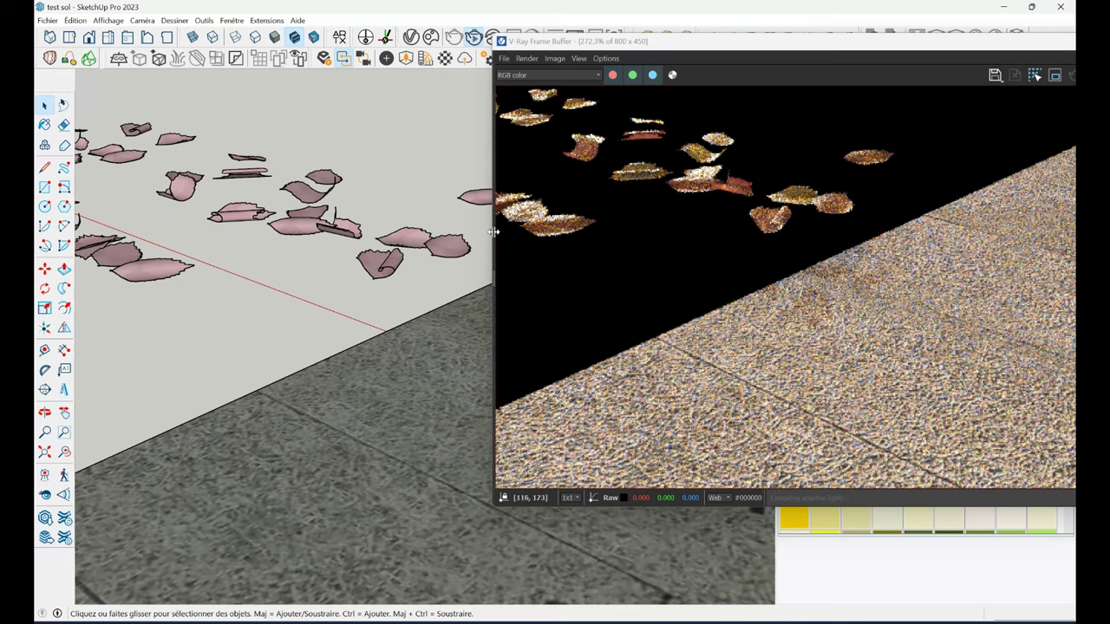
Close the V-Ray Frame Buffer and view the pavement from above.
double_click(975, 50)
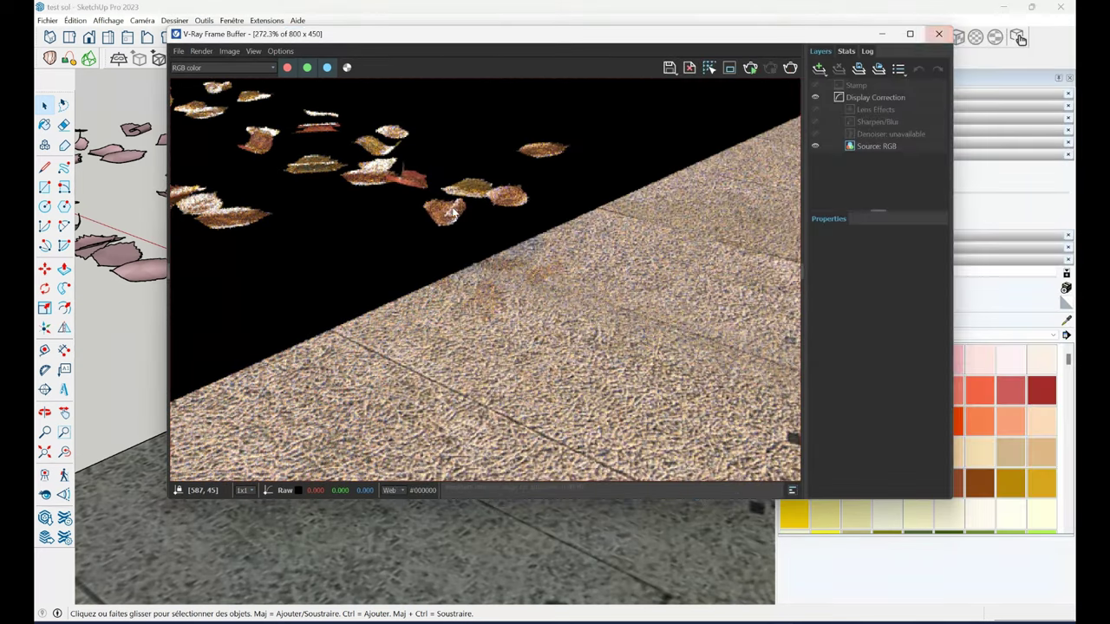
left_click(485, 538)
scroll(520, 347, "down", 3)
scroll(545, 310, "down", 3)
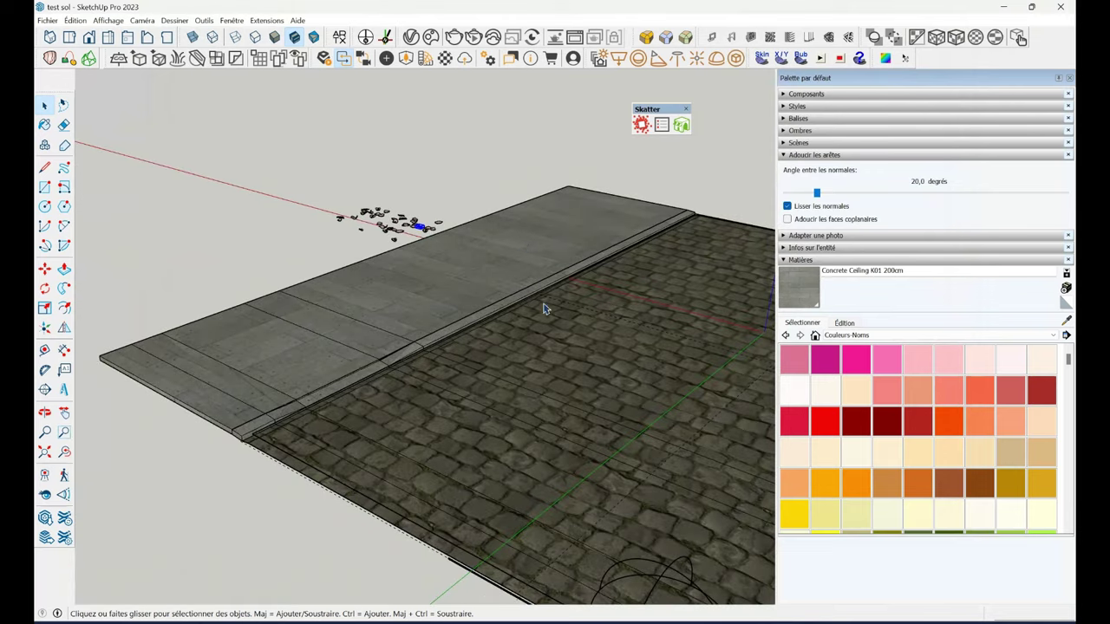
middle_click_drag(544, 309, 623, 295)
Create a new Skatter composition with ground groups Groupe#2 and Groupe#24 as hosts.
scroll(459, 381, "down", 2)
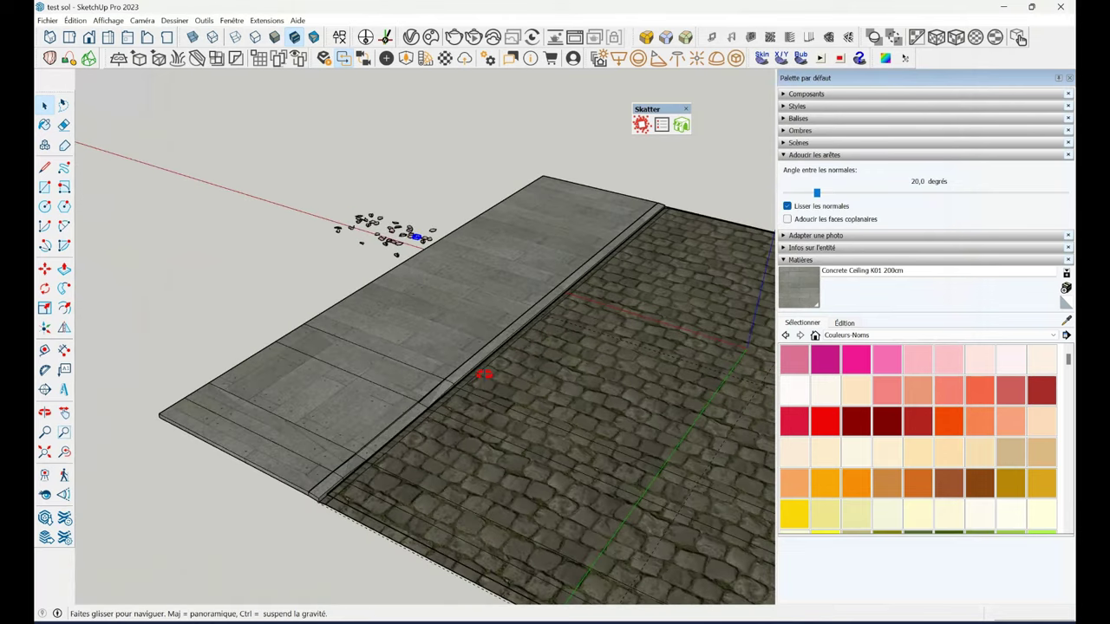
scroll(442, 338, "down", 2)
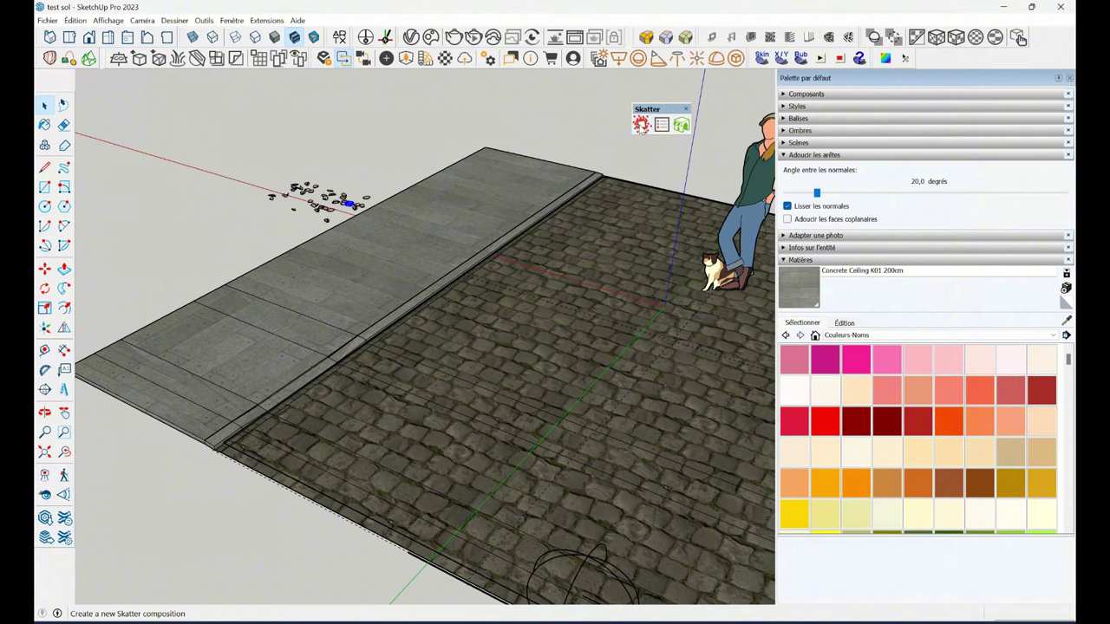
left_click(642, 124)
mouse_move(914, 80)
left_mouse_down()
mouse_move(668, 104)
mouse_move(680, 107)
left_mouse_up()
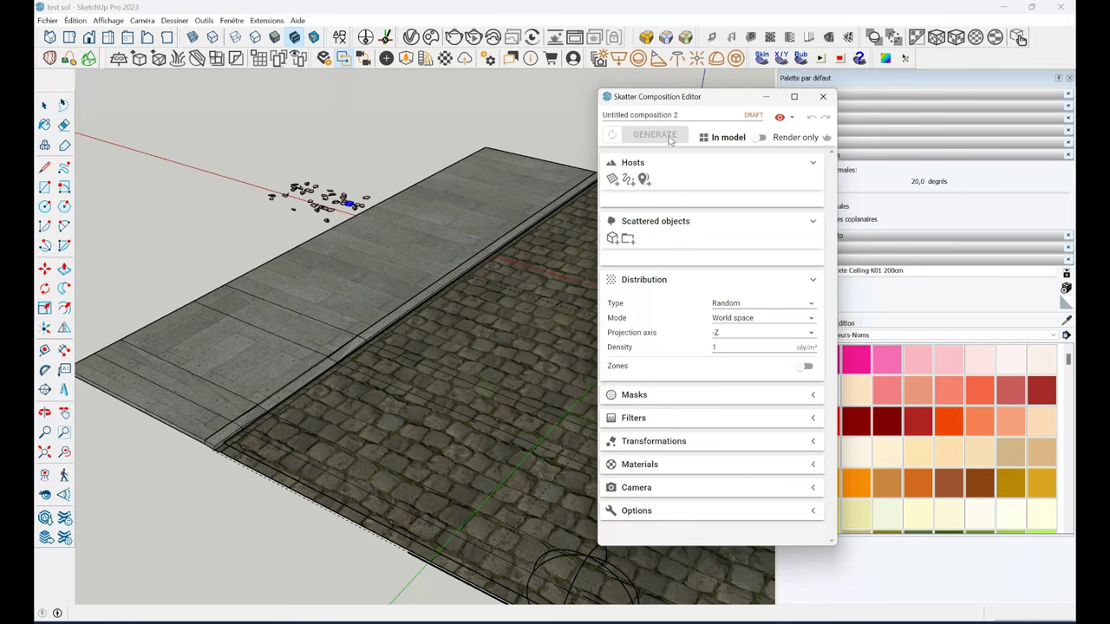
left_click(612, 179)
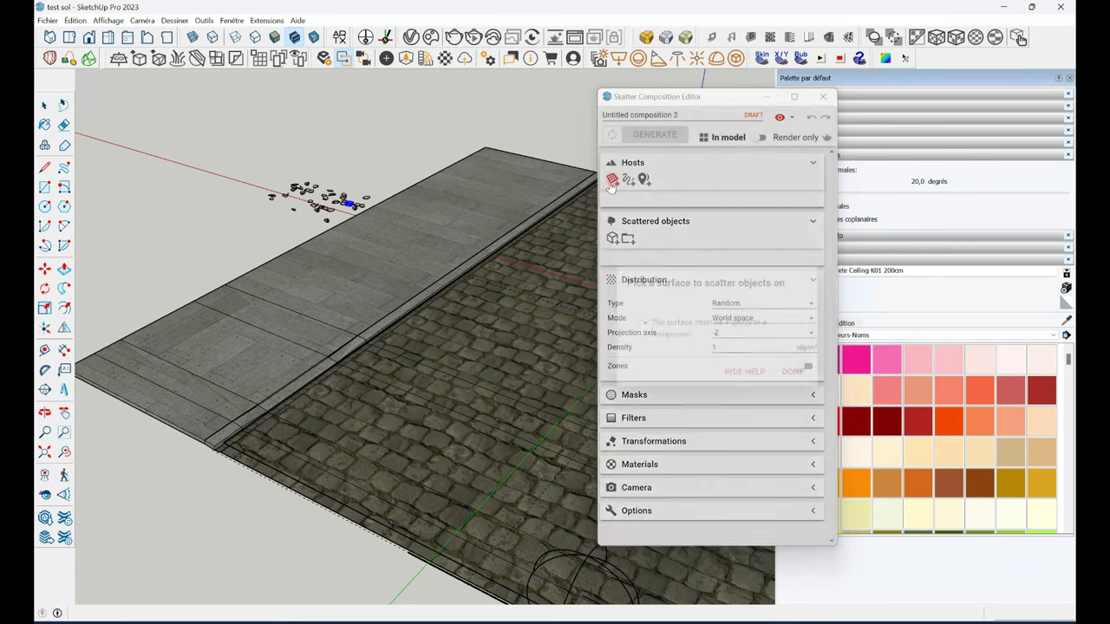
Pick the petal groups as scattered objects, 35 in total.
left_click(612, 254)
scroll(358, 223, "up", 3)
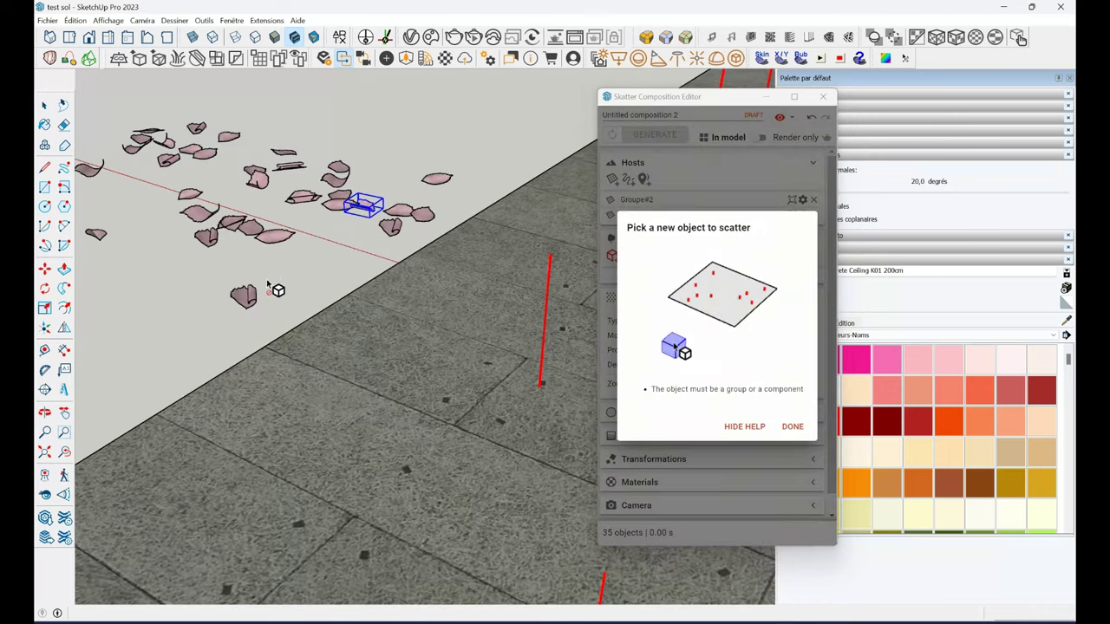
left_click(258, 229)
left_click(248, 177)
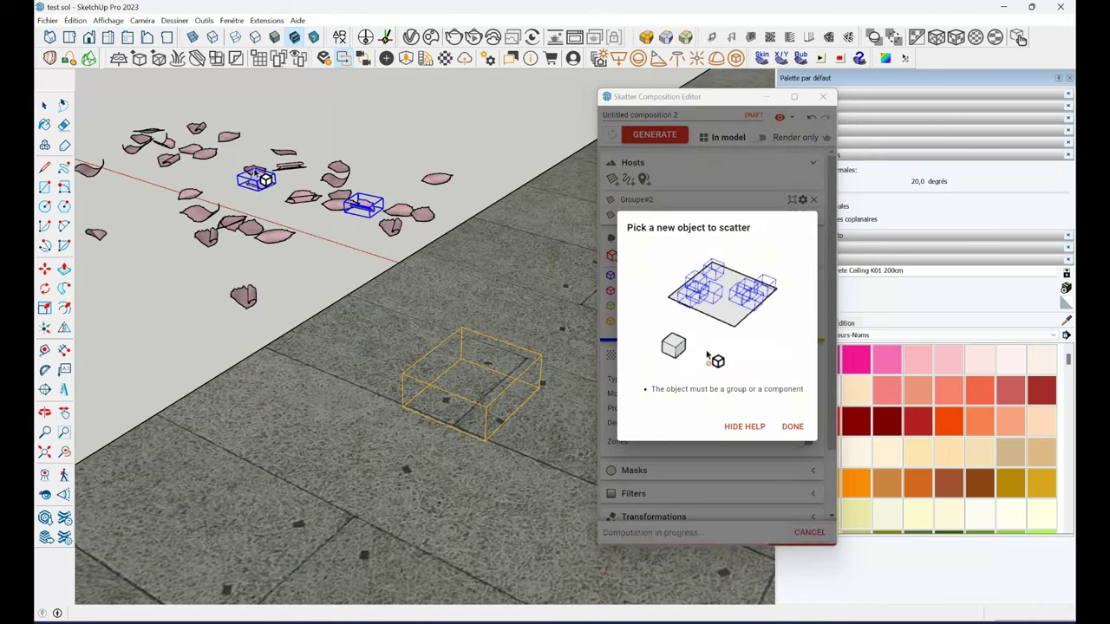
left_click(222, 173)
left_click(186, 152)
left_click(180, 182)
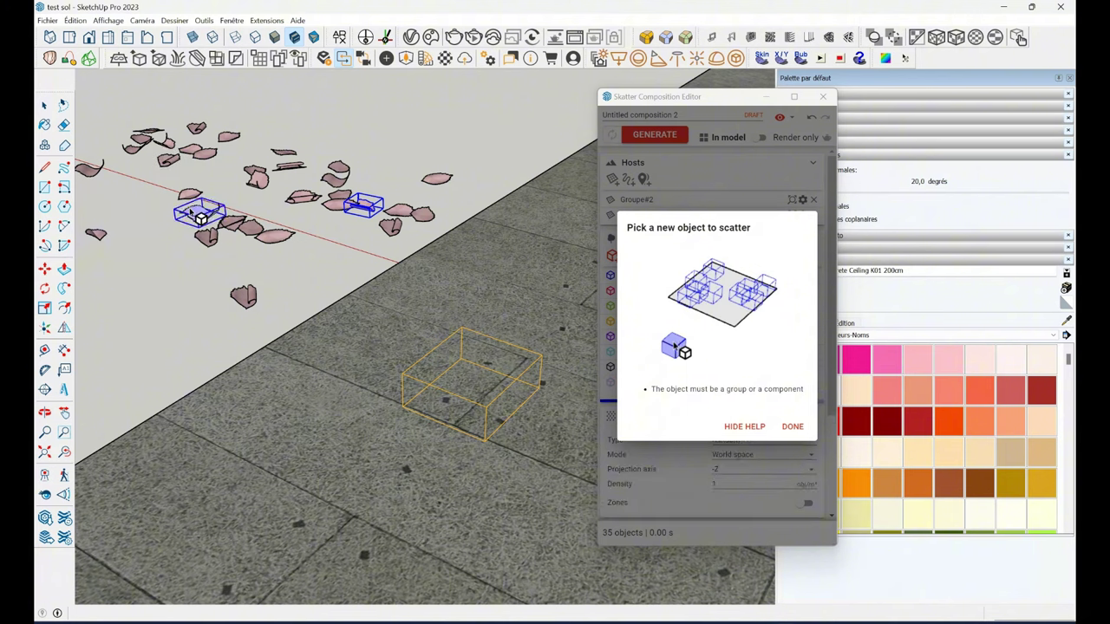
left_click(109, 235)
left_click(94, 170)
left_click(141, 148)
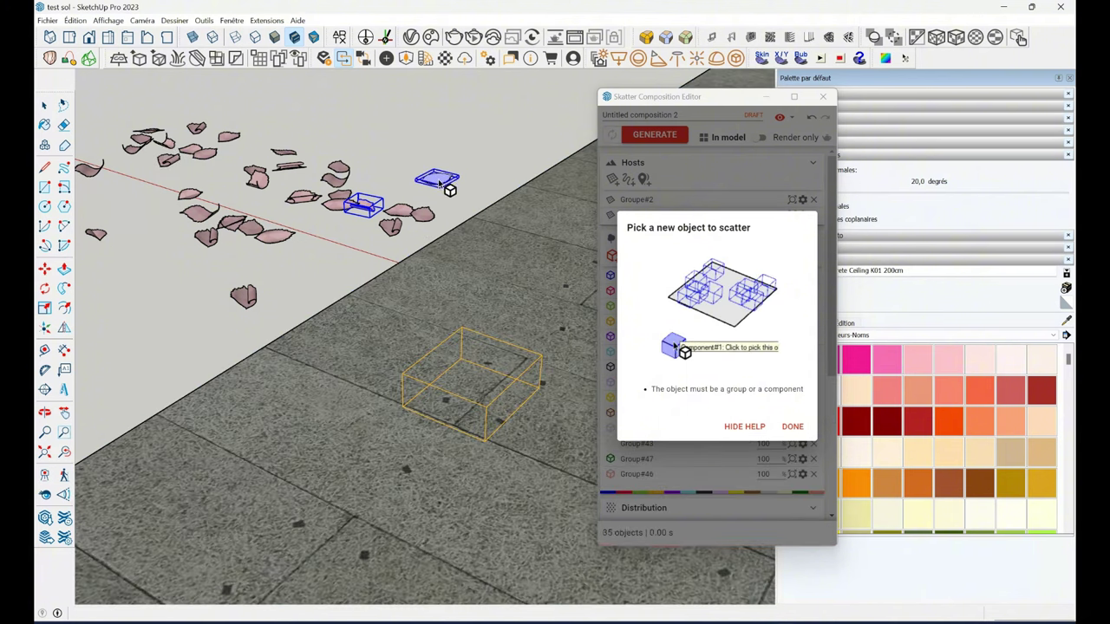
left_click(791, 426)
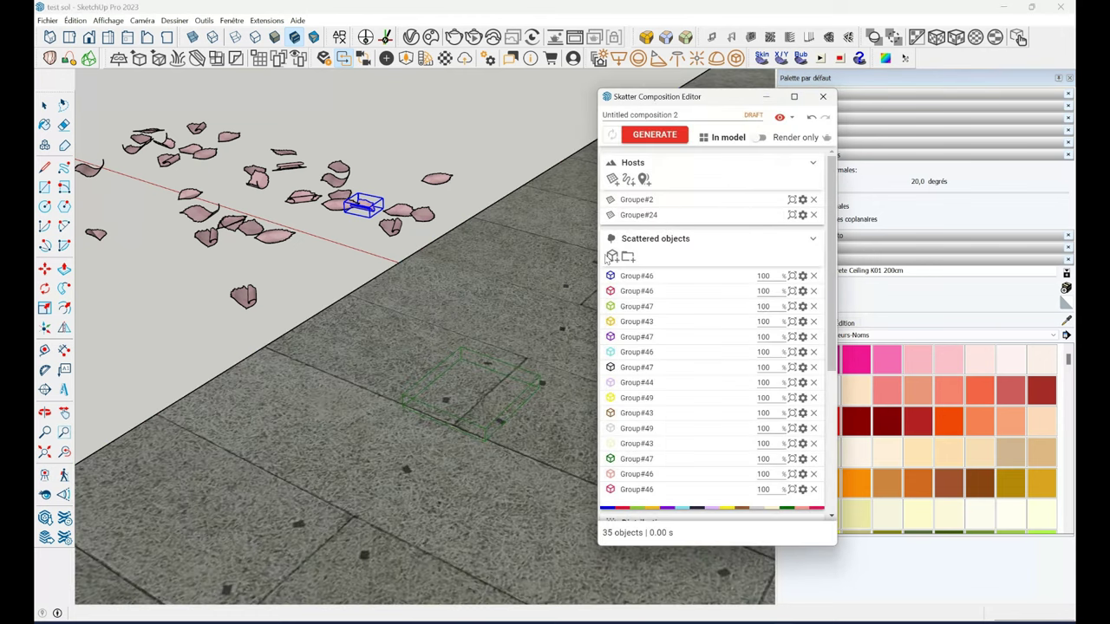
Set the Skatter density to 25 obj/m² and generate 879 petal instances.
scroll(658, 394, "down", 5)
type("15")
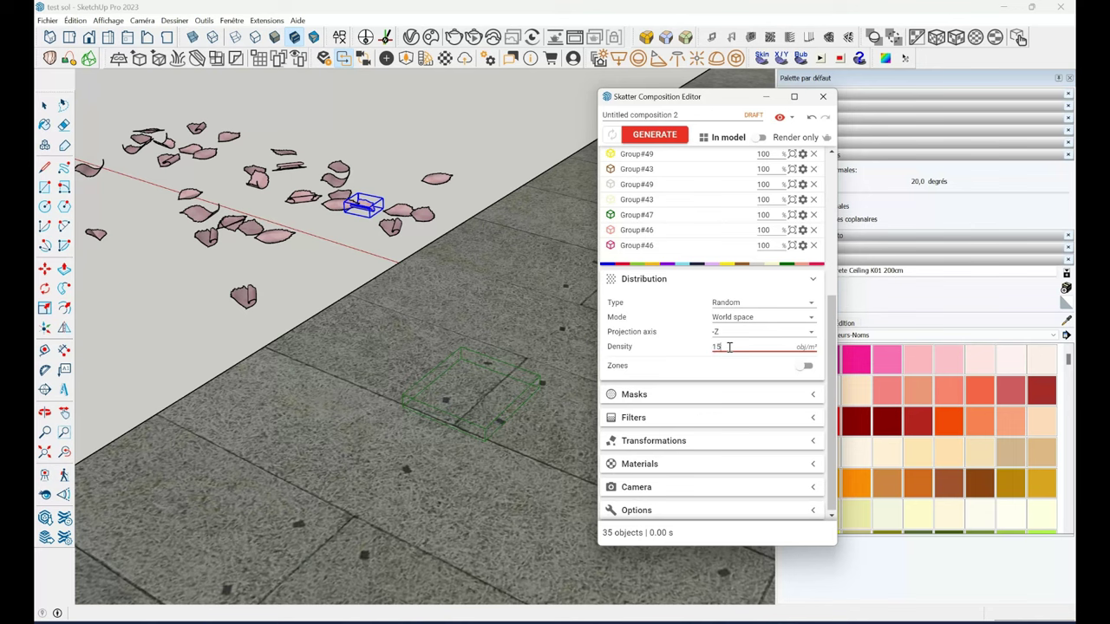
key("Return")
scroll(575, 390, "down", 3)
scroll(511, 389, "down", 2)
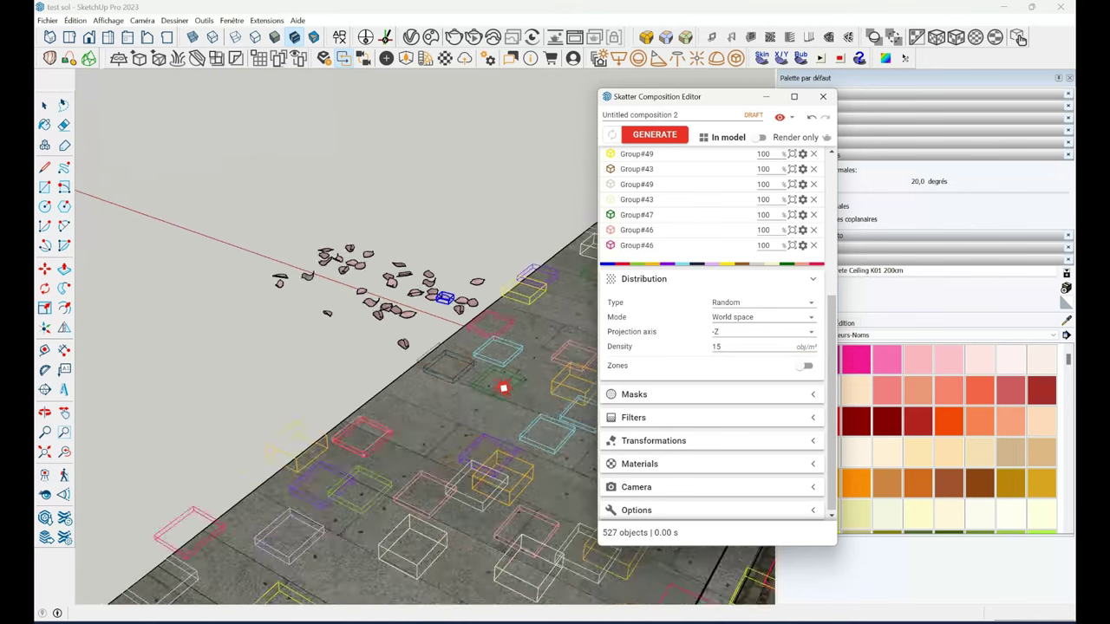
scroll(502, 387, "down", 5)
scroll(485, 396, "up", 2)
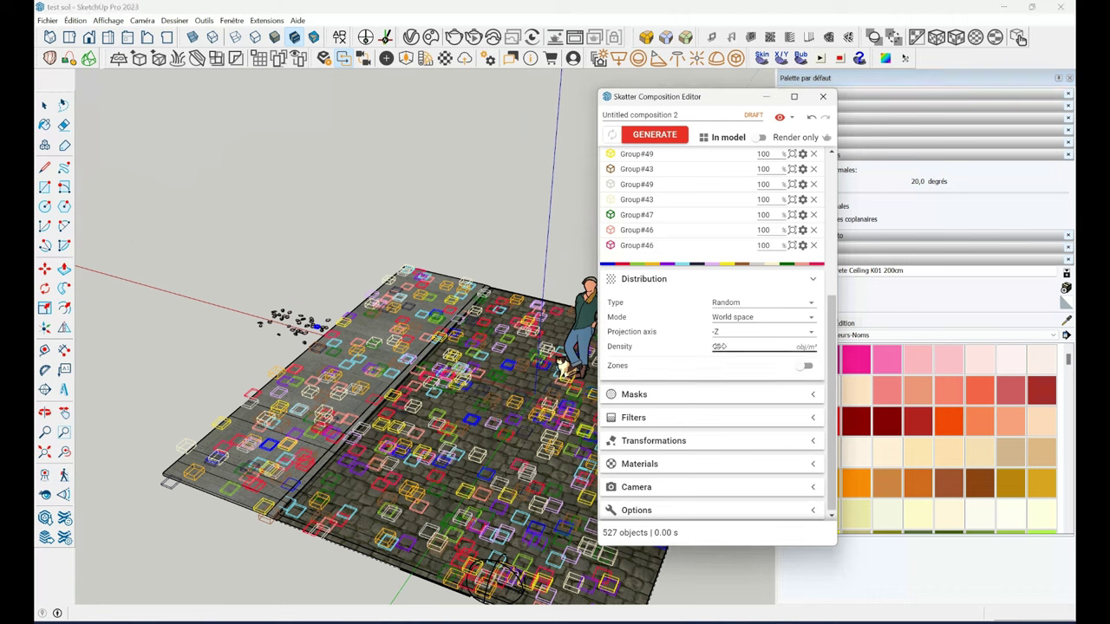
key("Return")
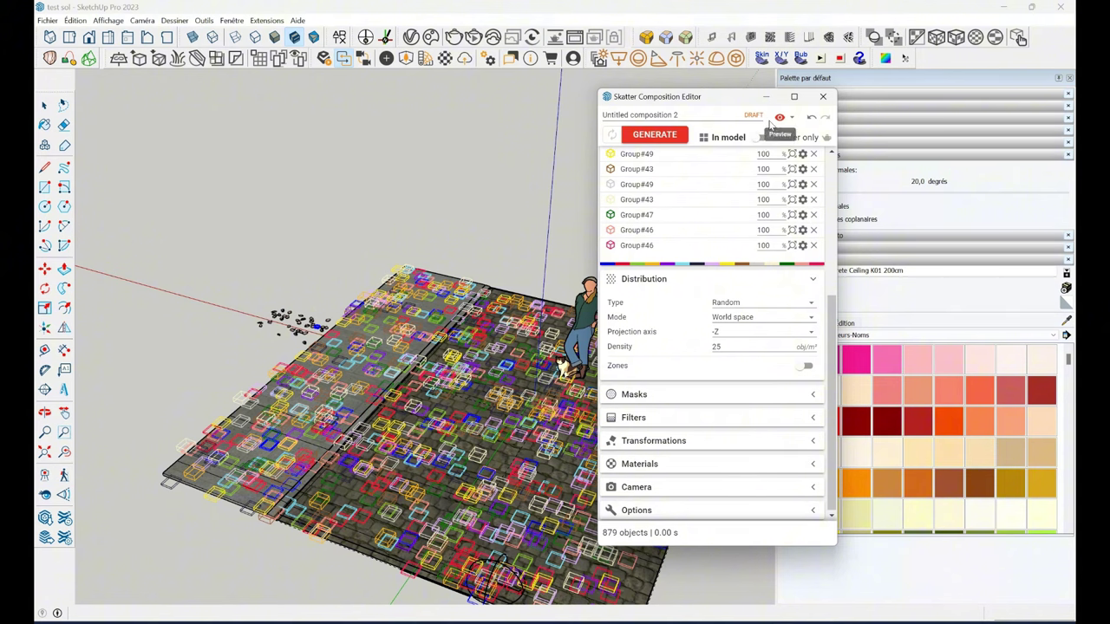
left_click(653, 135)
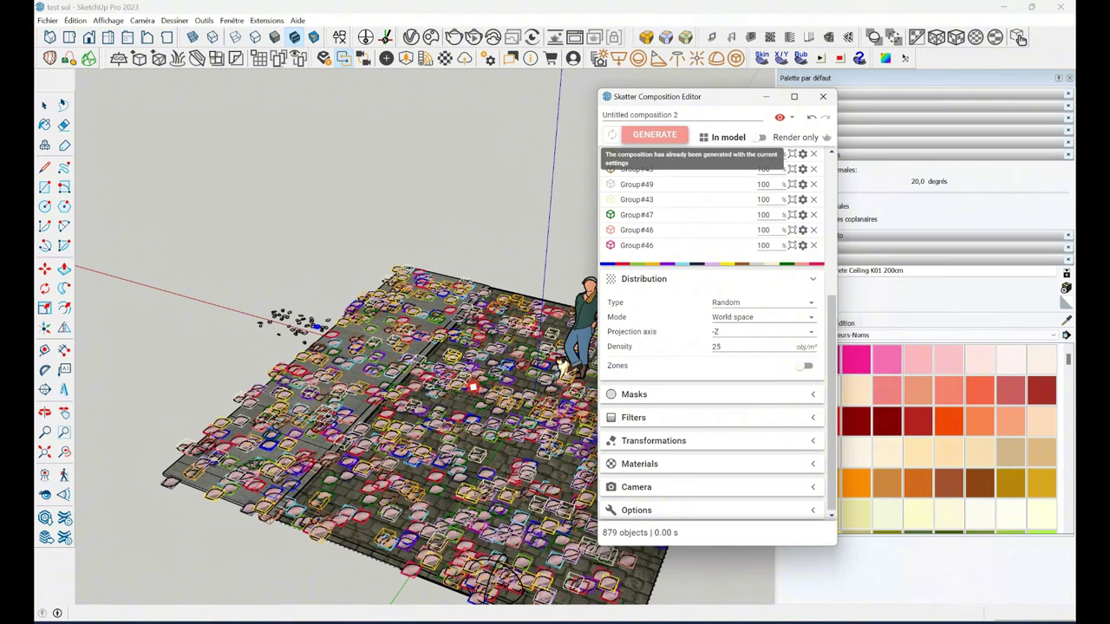
Enable random scaling of the petals with X scale from 60 to 90%.
scroll(449, 431, "up", 2)
scroll(448, 431, "up", 2)
scroll(448, 431, "up", 2)
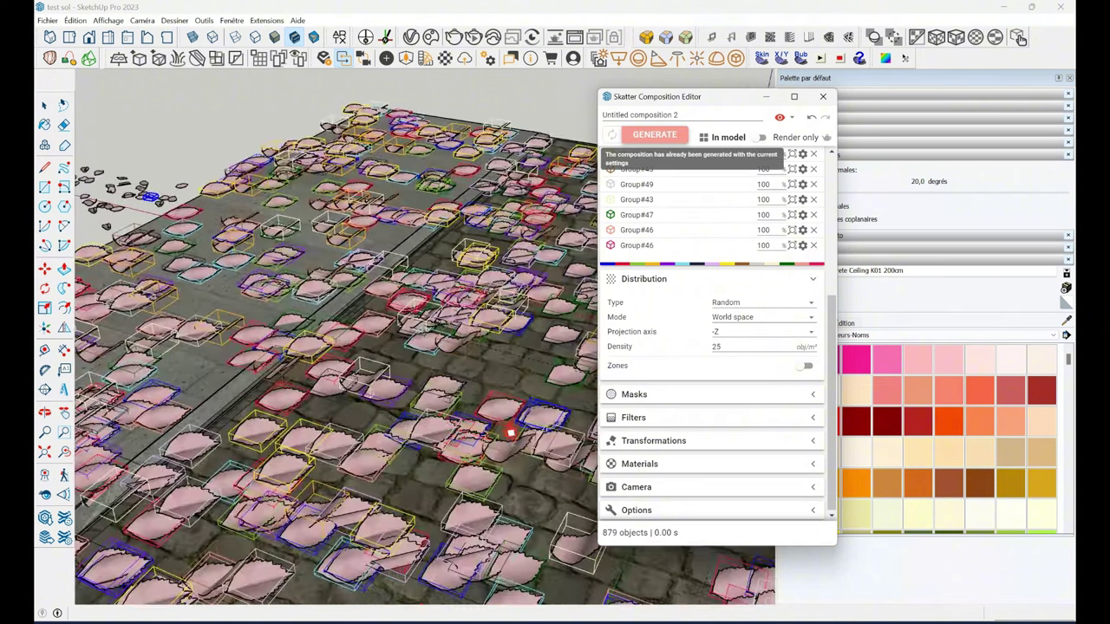
middle_click_drag(510, 432, 457, 392)
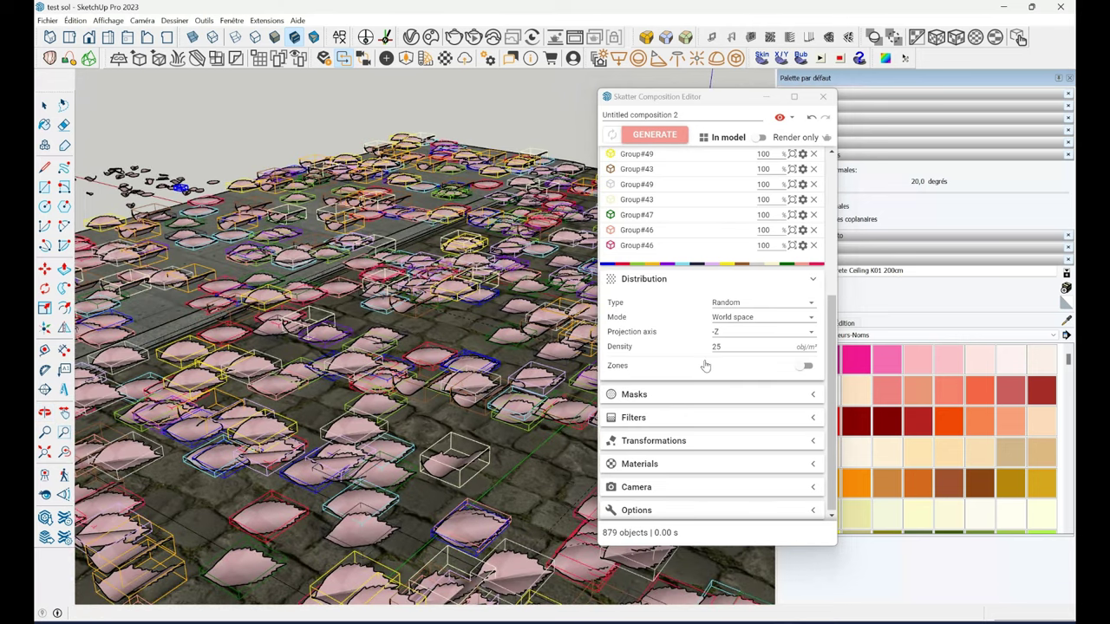
left_click(681, 442)
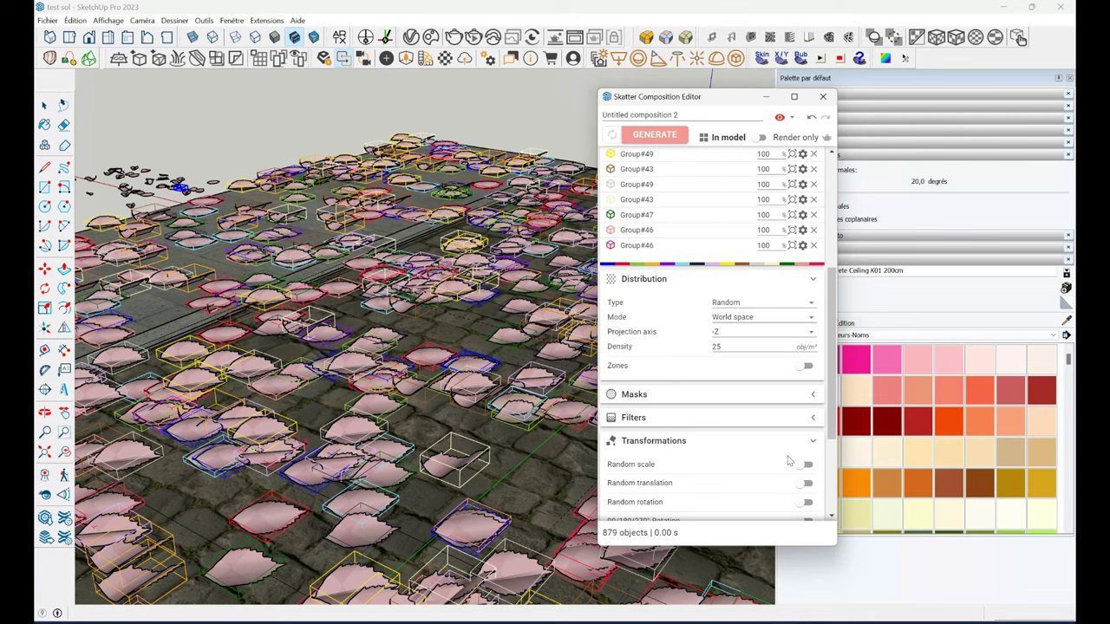
left_click(805, 465)
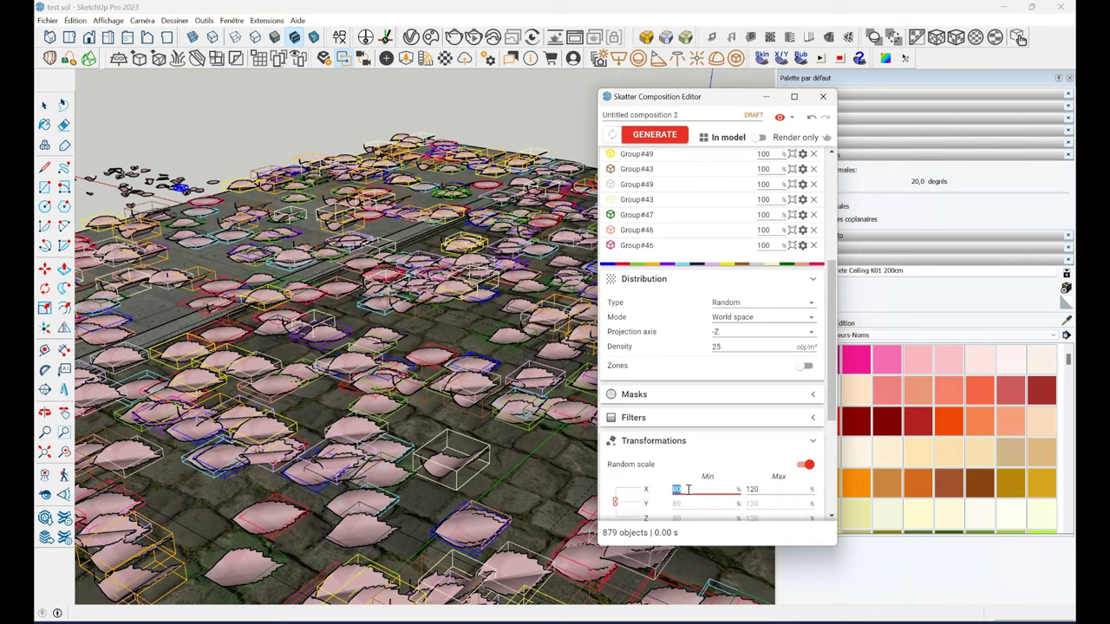
left_click(753, 489)
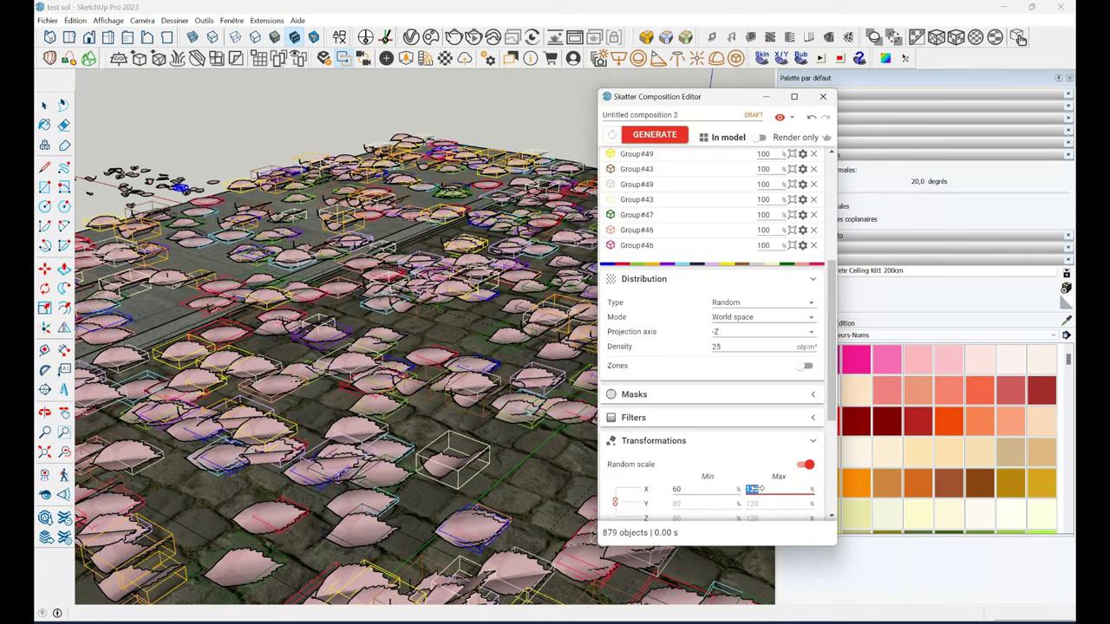
type("90")
key("Return")
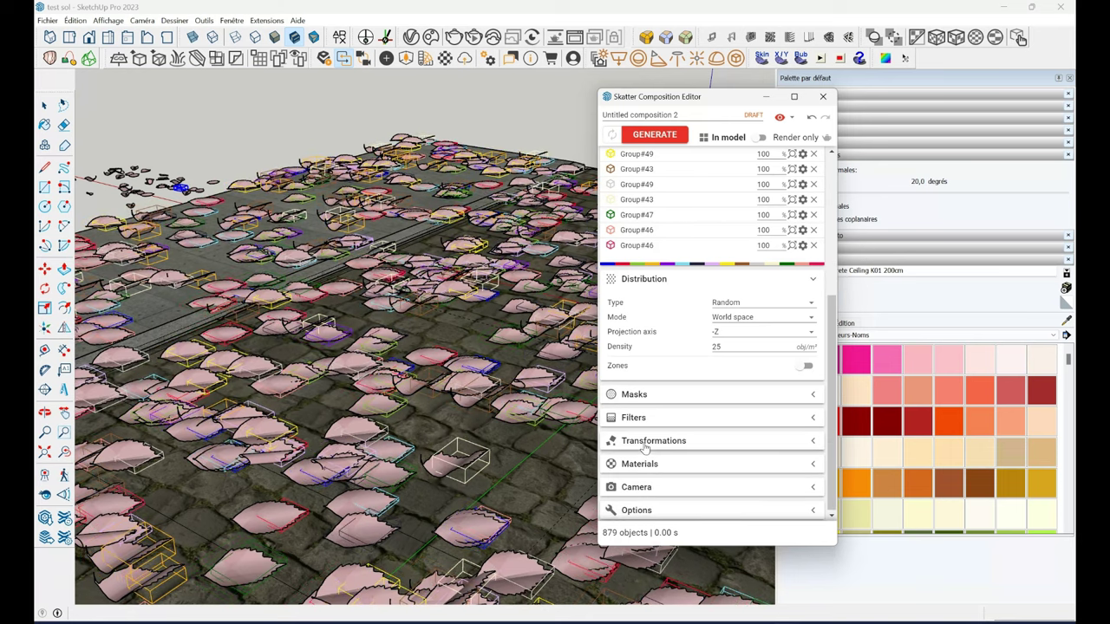
Enable random rotation and 90/180/270° rotation, regenerate, and start an interactive render.
scroll(681, 455, "down", 3)
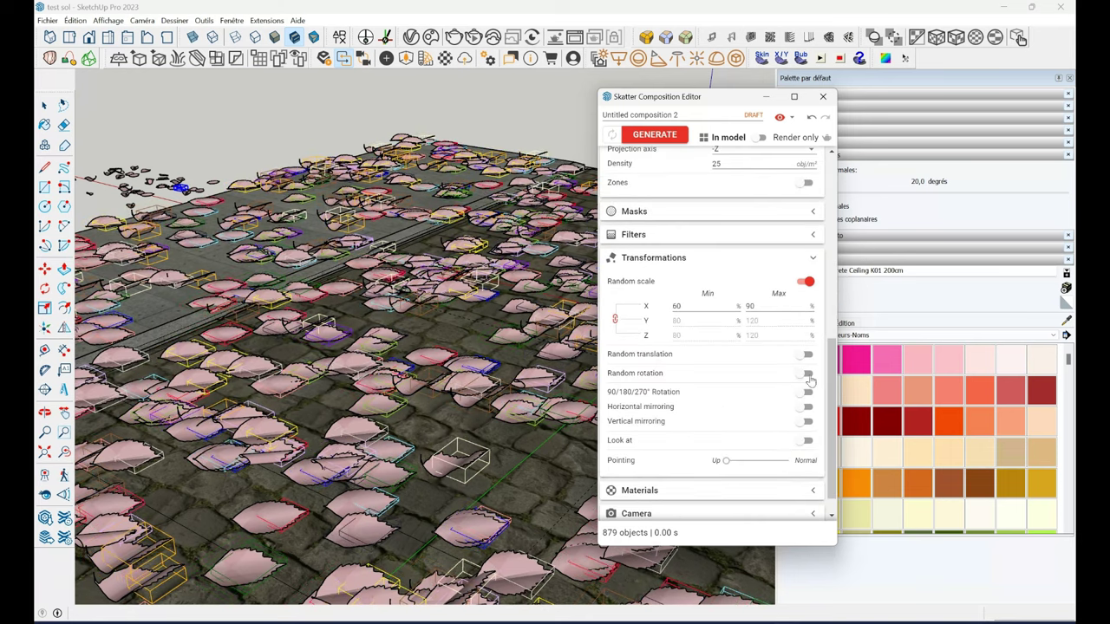
left_click(807, 373)
scroll(801, 394, "down", 2)
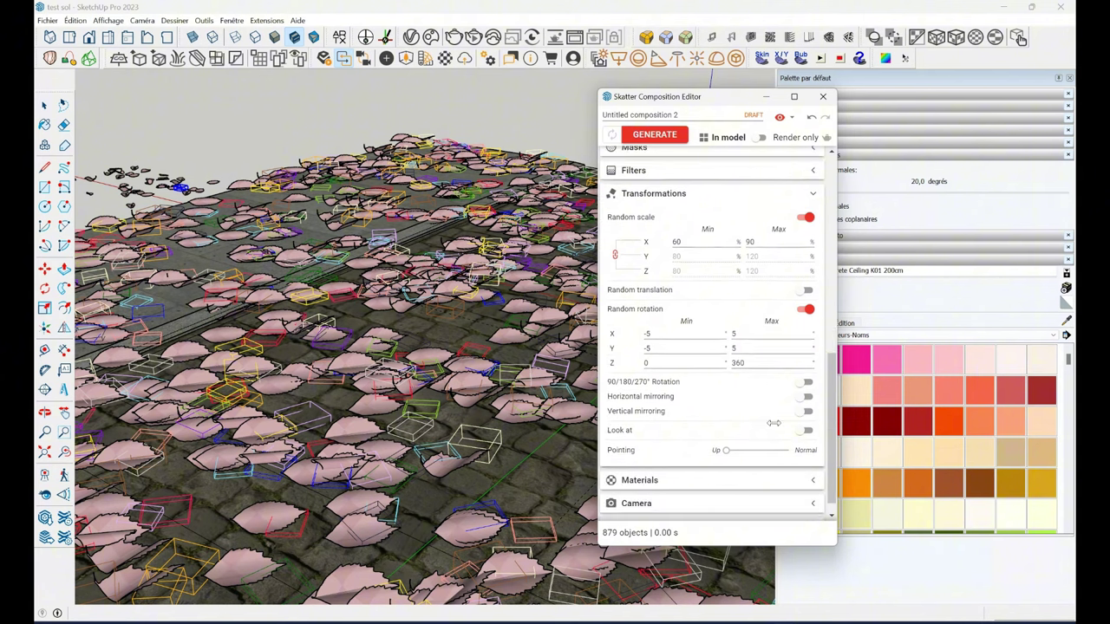
left_click(807, 364)
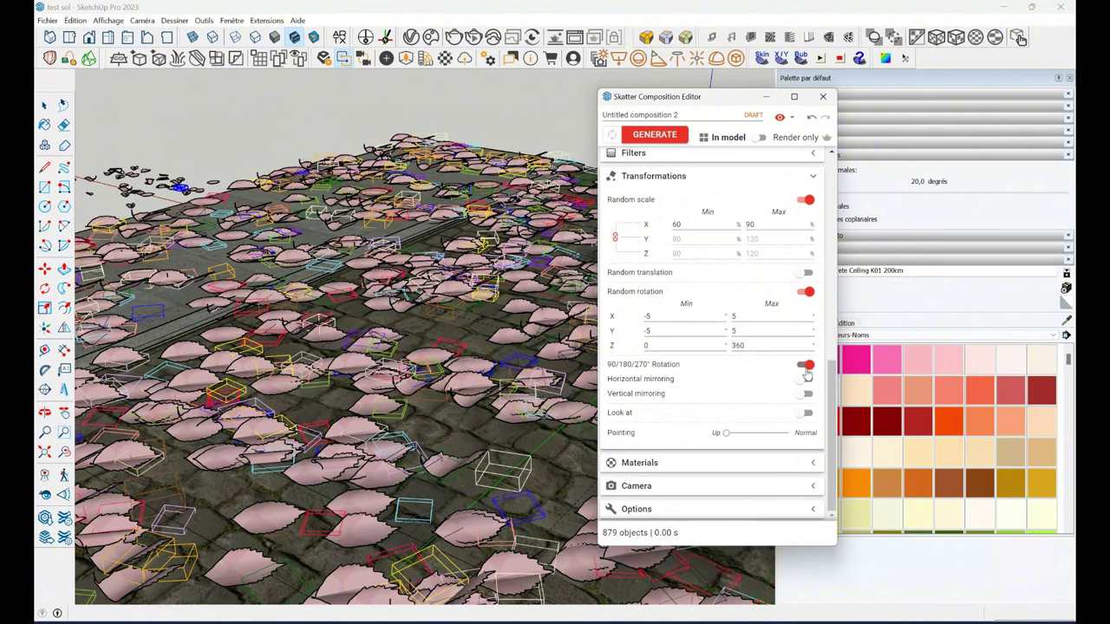
left_click(654, 134)
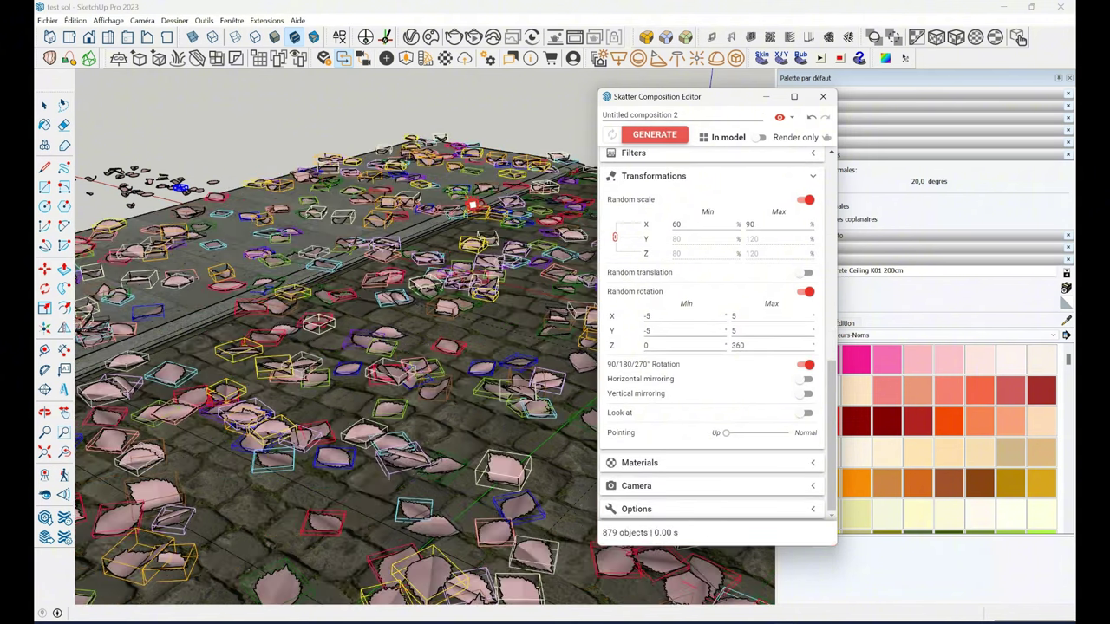
middle_click_drag(464, 202, 393, 303)
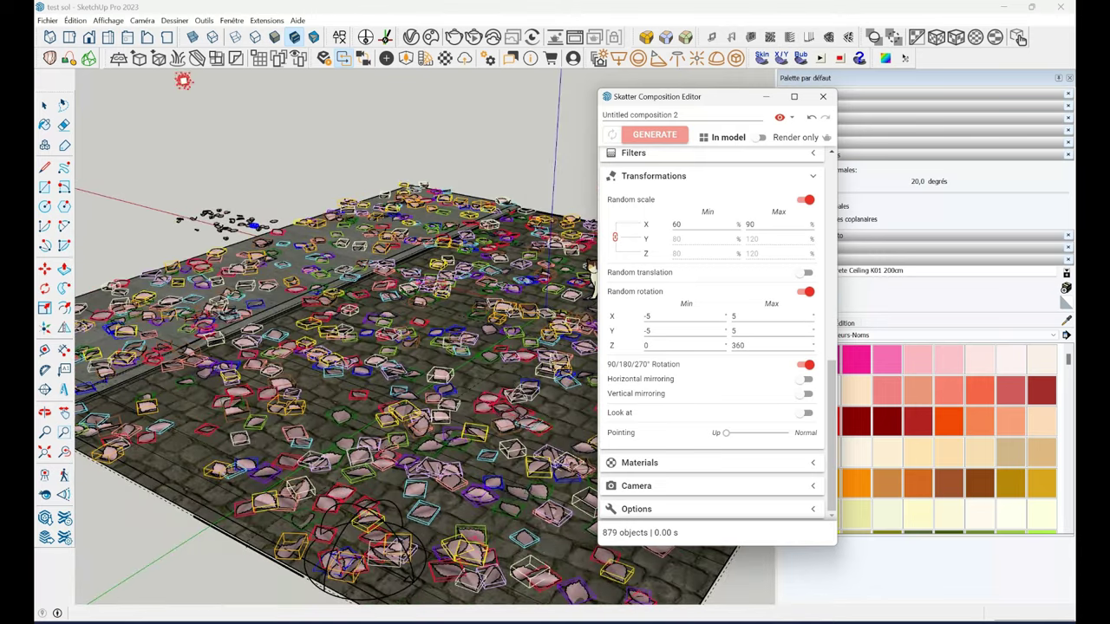
left_click(472, 37)
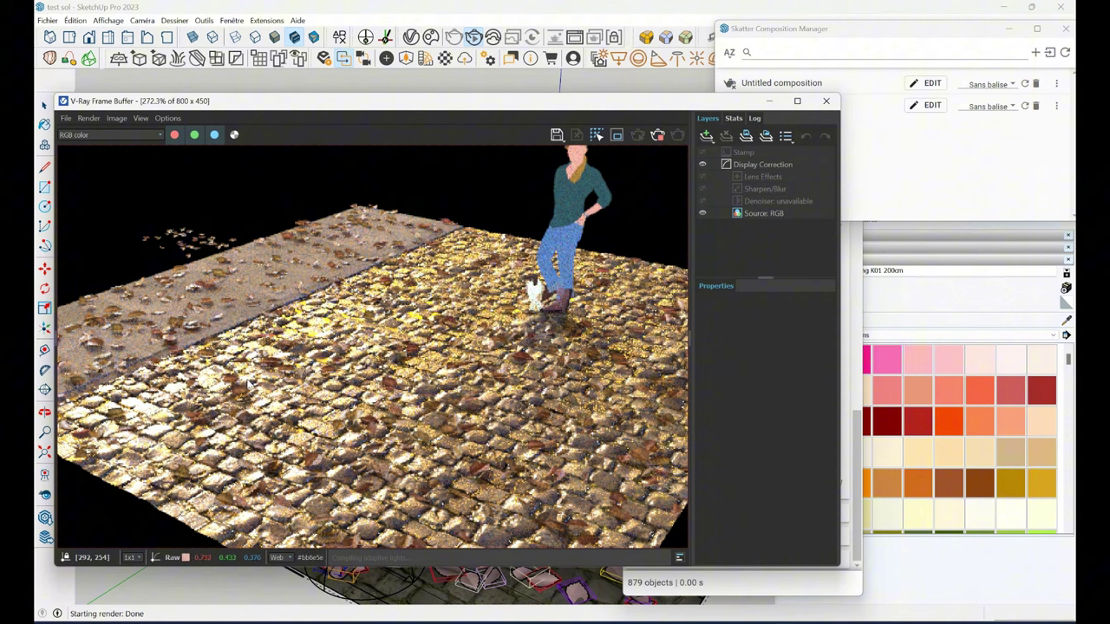
Stop the interactive render of the petal-covered cobblestones and close the Frame Buffer.
left_click(657, 136)
left_click(825, 101)
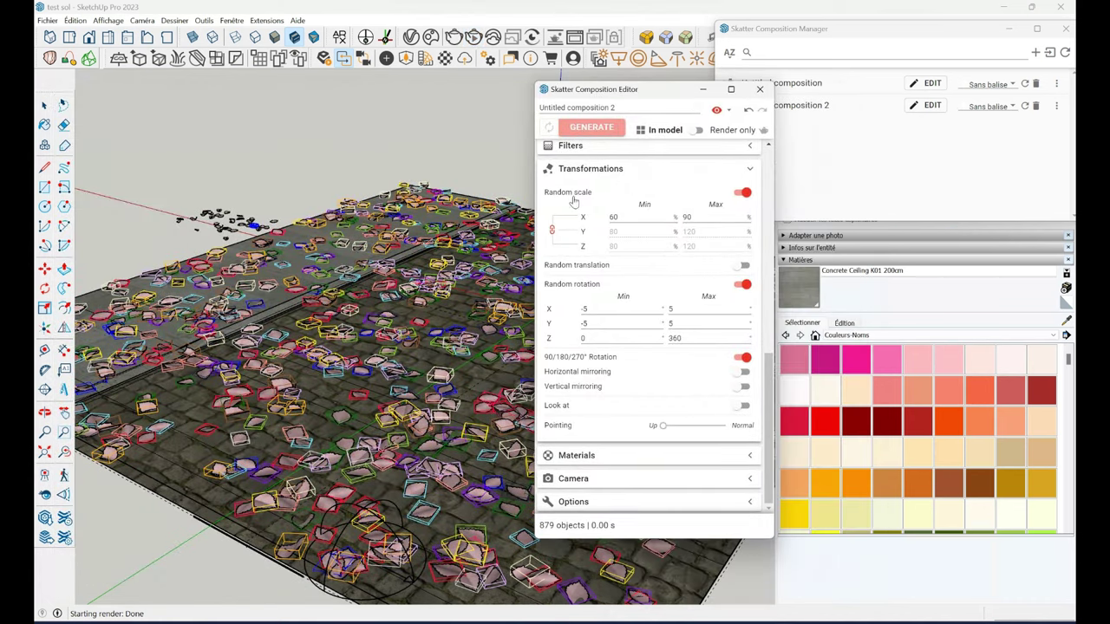
Paint a Skatter mask with a ~44.5 cm brush so petals fill only strips on the slab (371 objects).
left_click(589, 169)
left_click(579, 392)
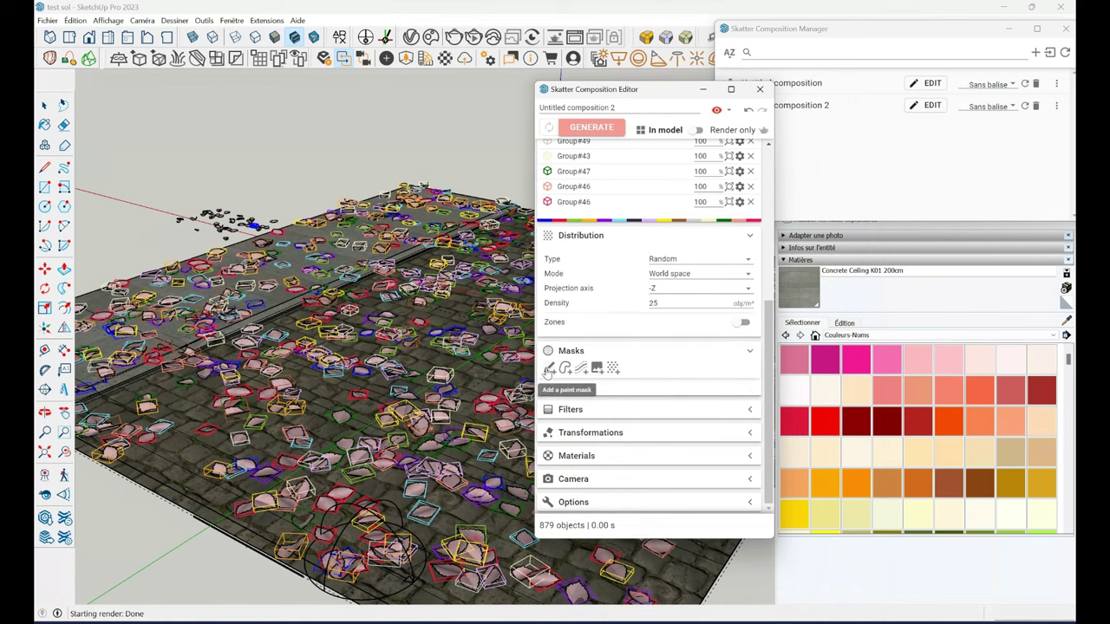
left_click(548, 369)
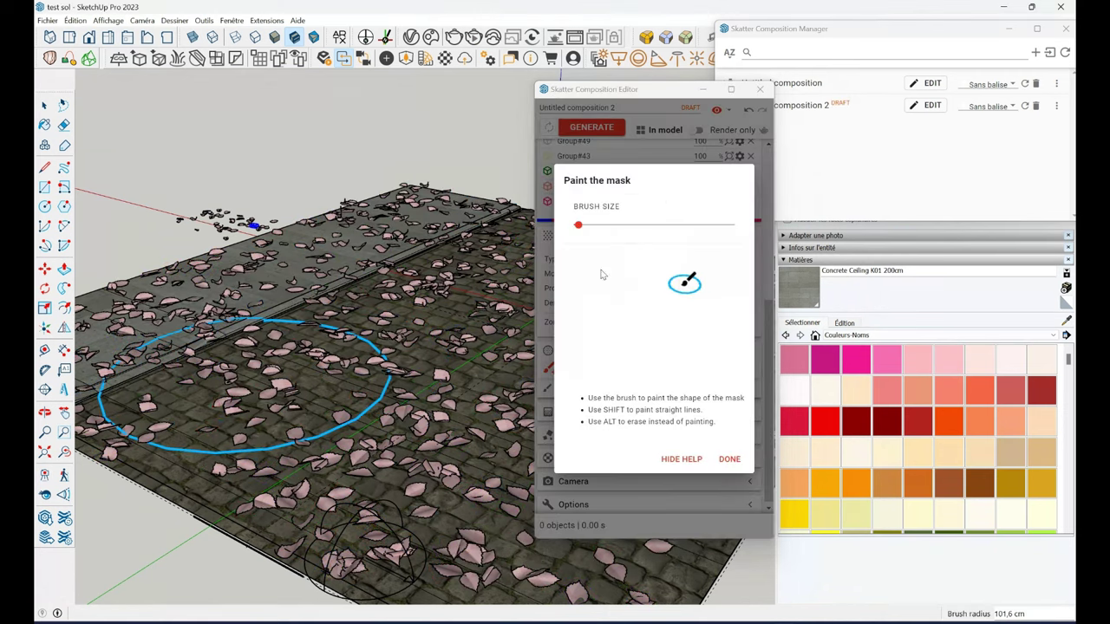
scroll(676, 279, "down", 3)
left_click_drag(664, 285, 643, 356)
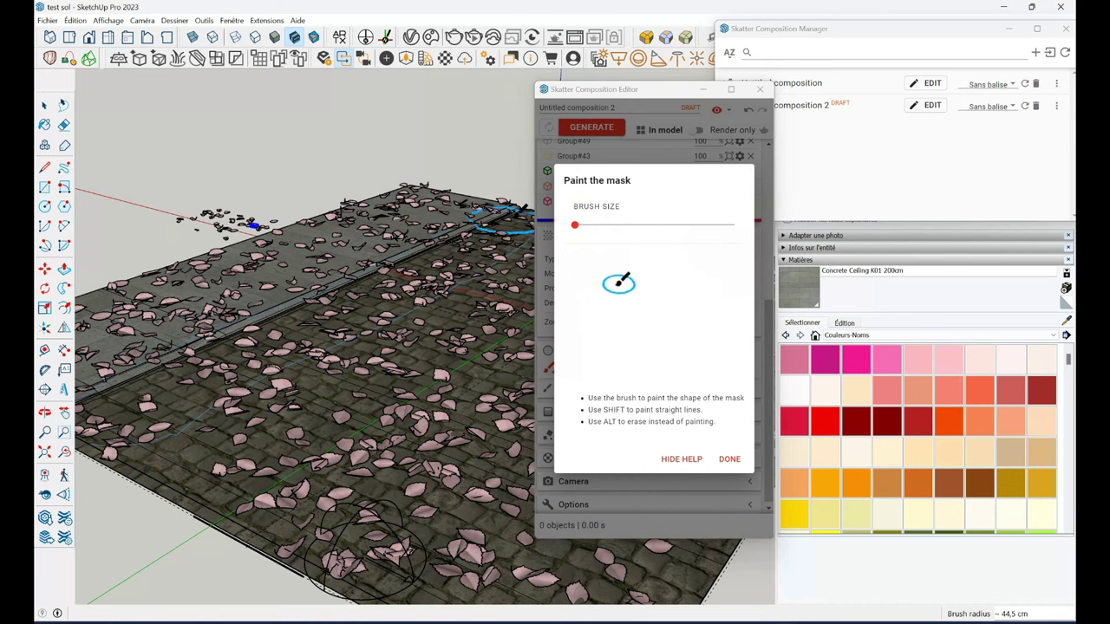
left_click_drag(495, 284, 483, 286)
left_click_drag(438, 414, 247, 494)
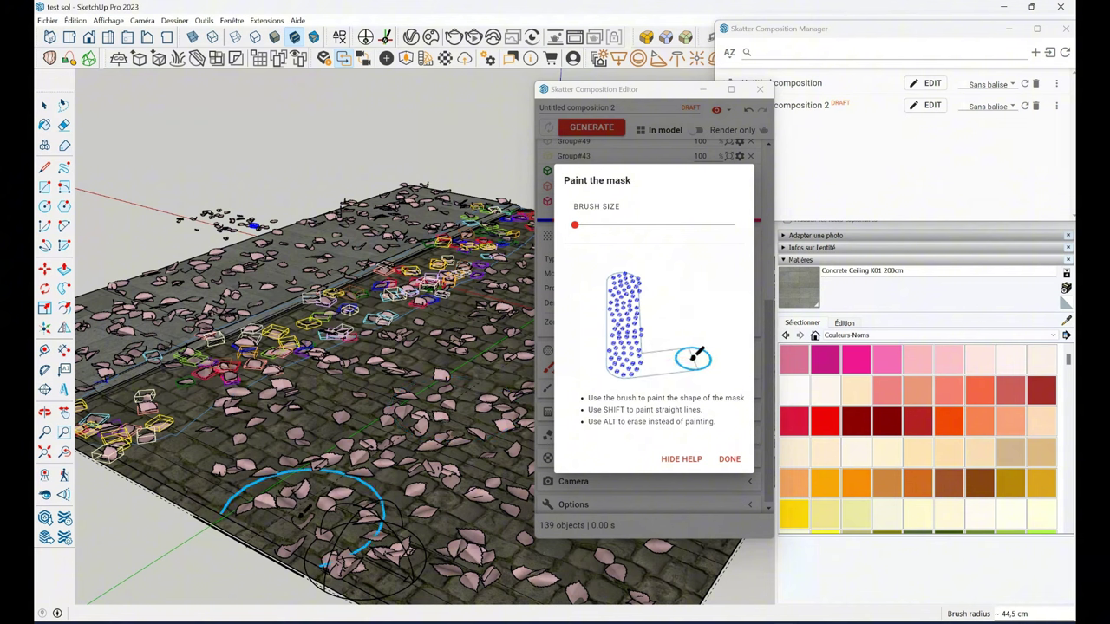
left_click_drag(635, 110, 803, 99)
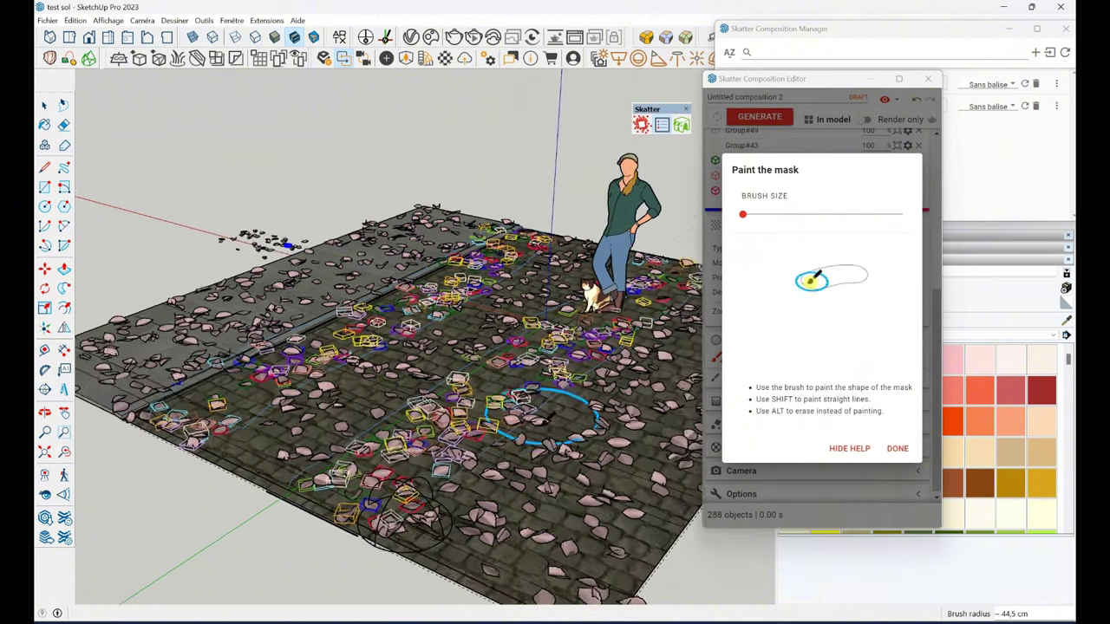
scroll(381, 550, "down", 3)
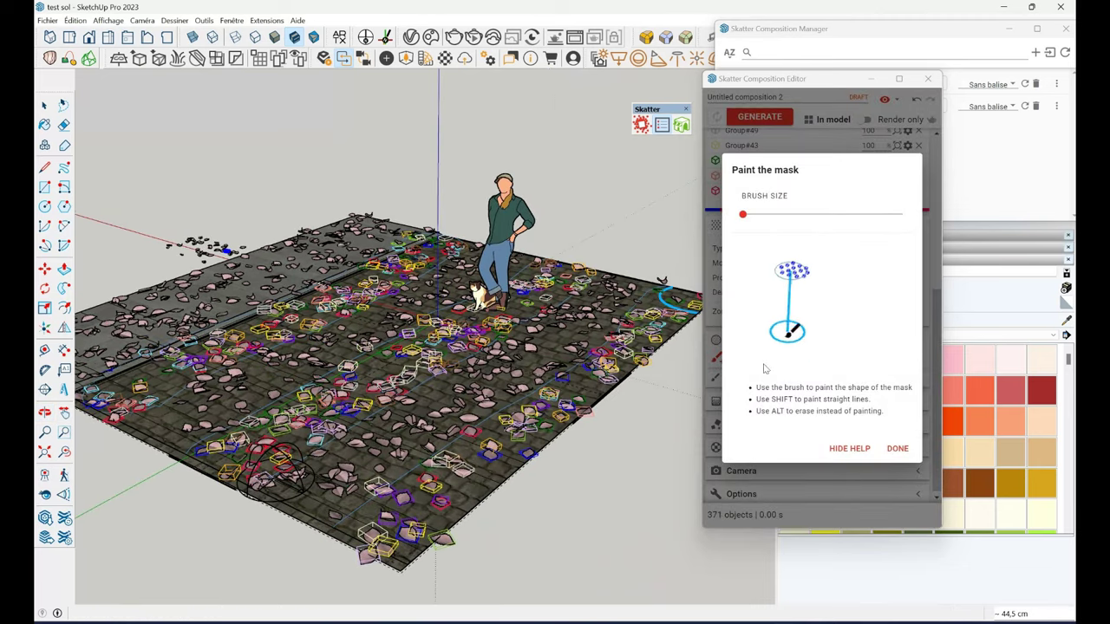
left_click(898, 448)
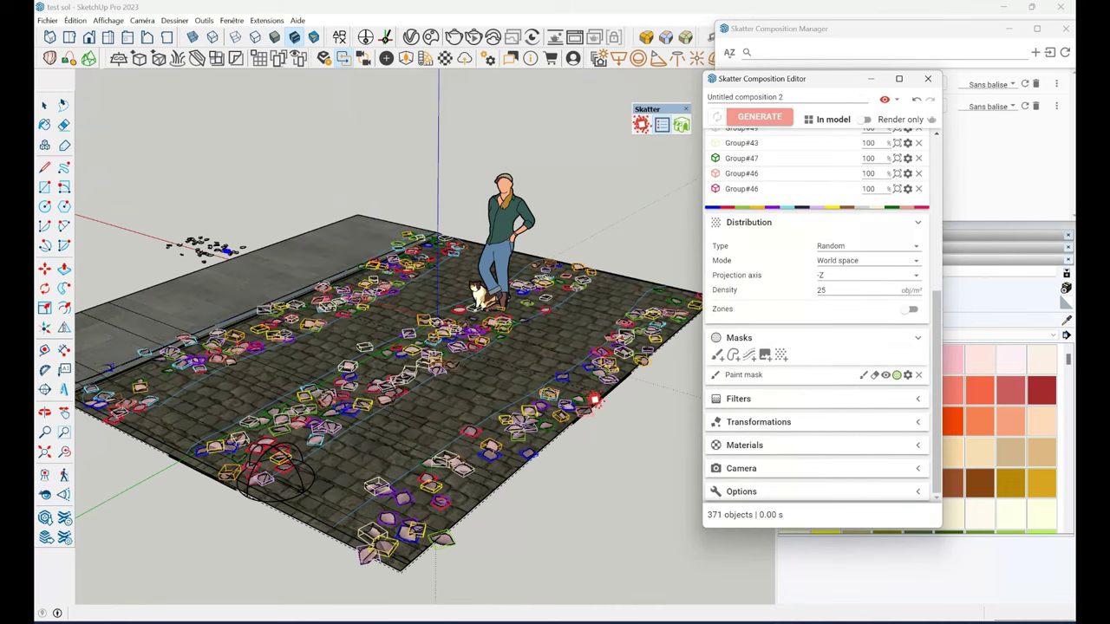
Raise the Skatter density to 50 obj/m², giving 726 petals.
middle_click_drag(594, 401, 451, 395)
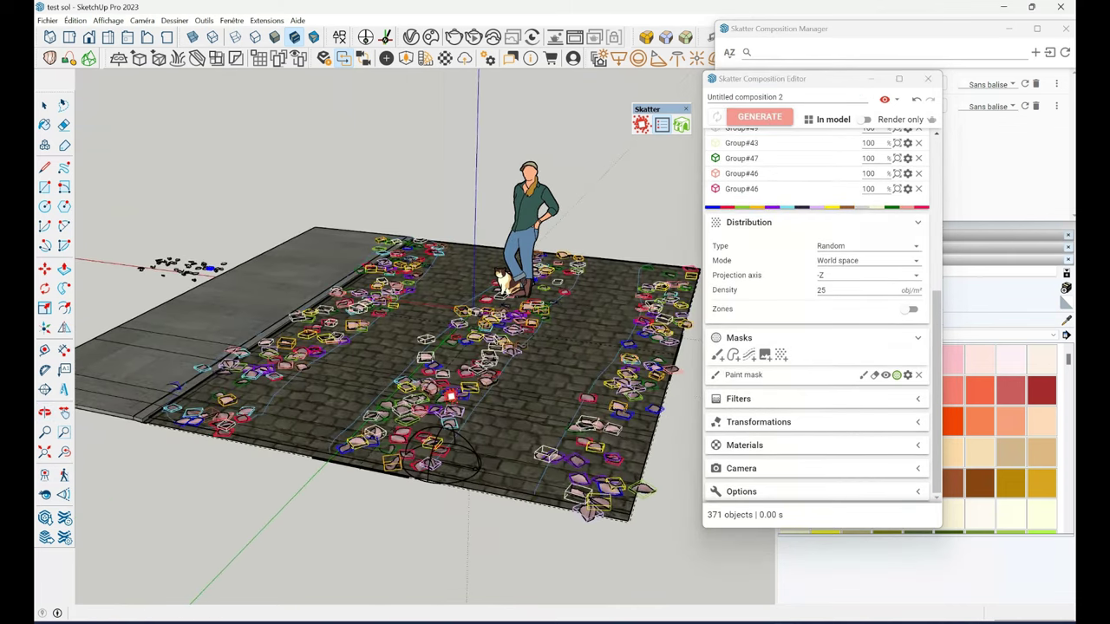
double_click(827, 290)
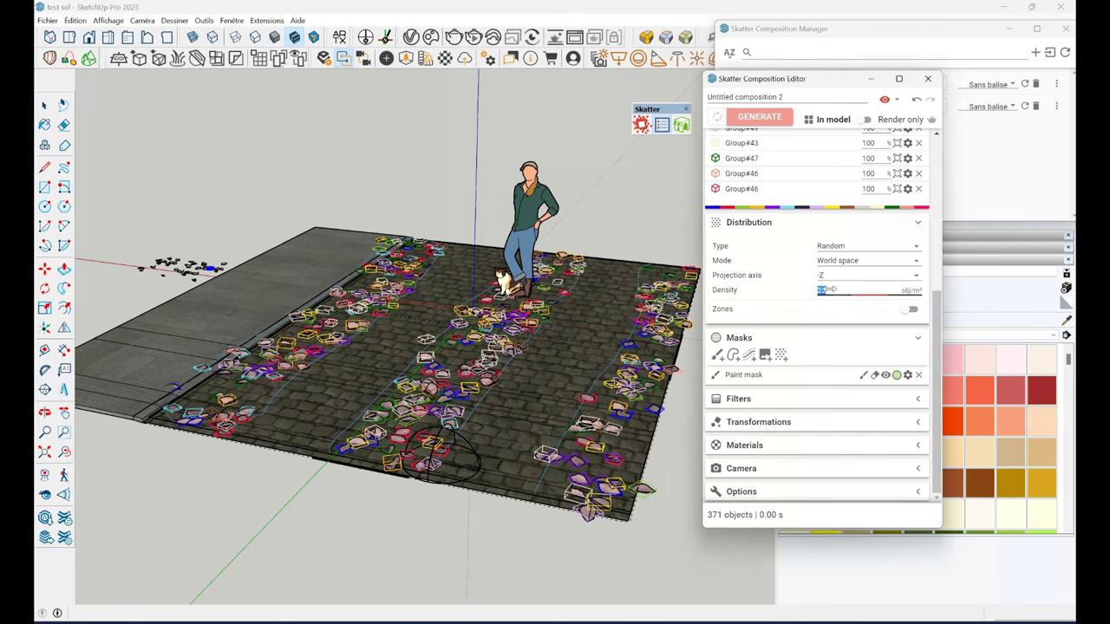
type("50")
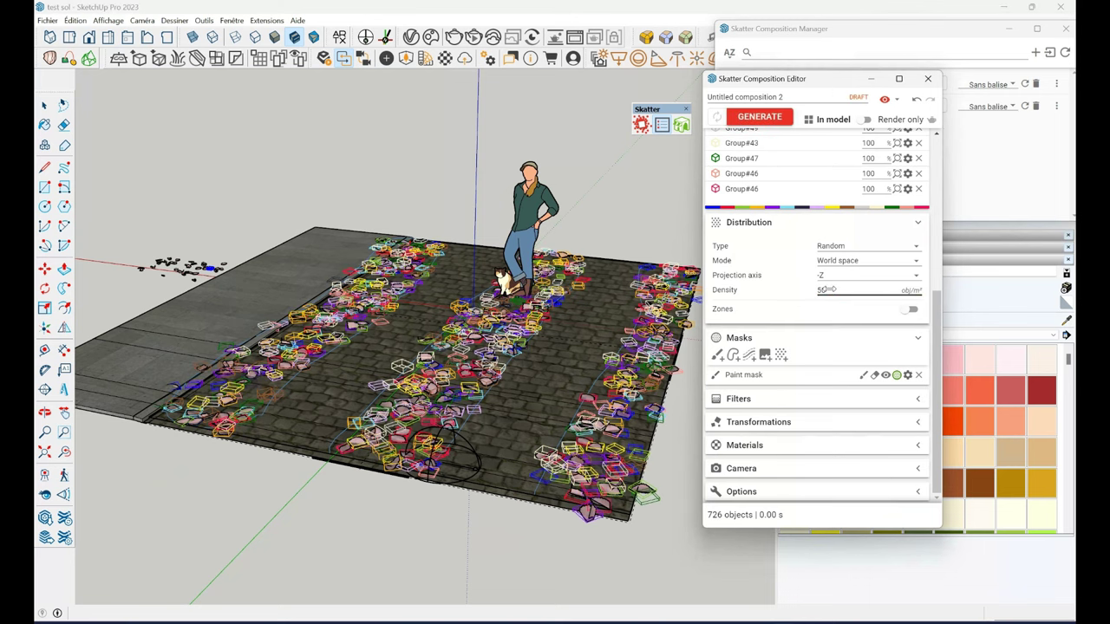
key("Return")
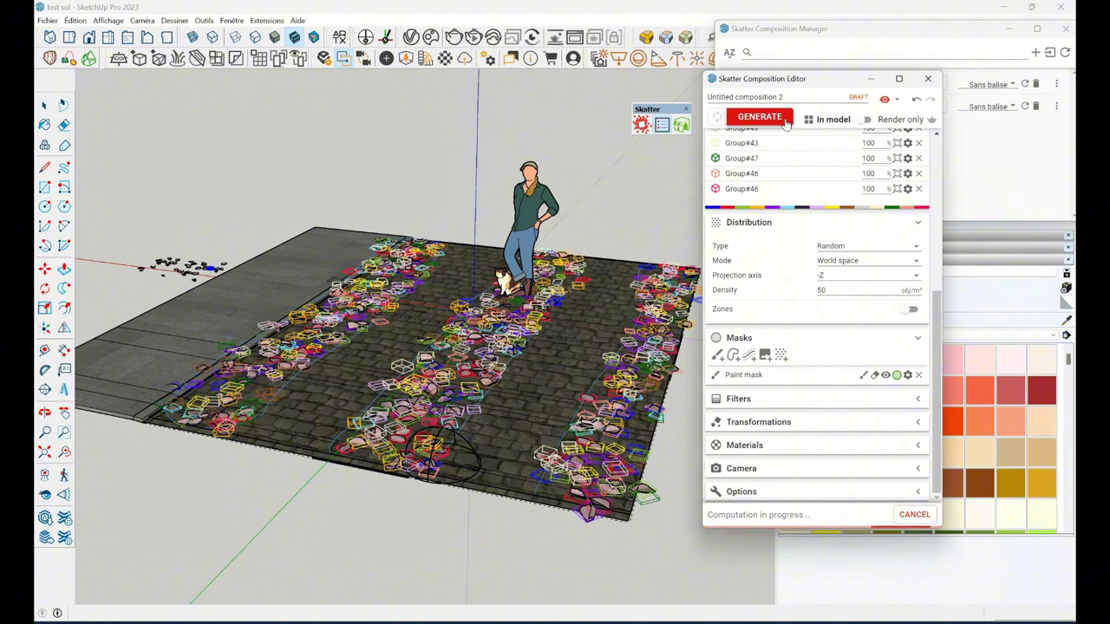
Enable random translation of the petals with X and Y from −5 to 5 cm.
left_click(757, 425)
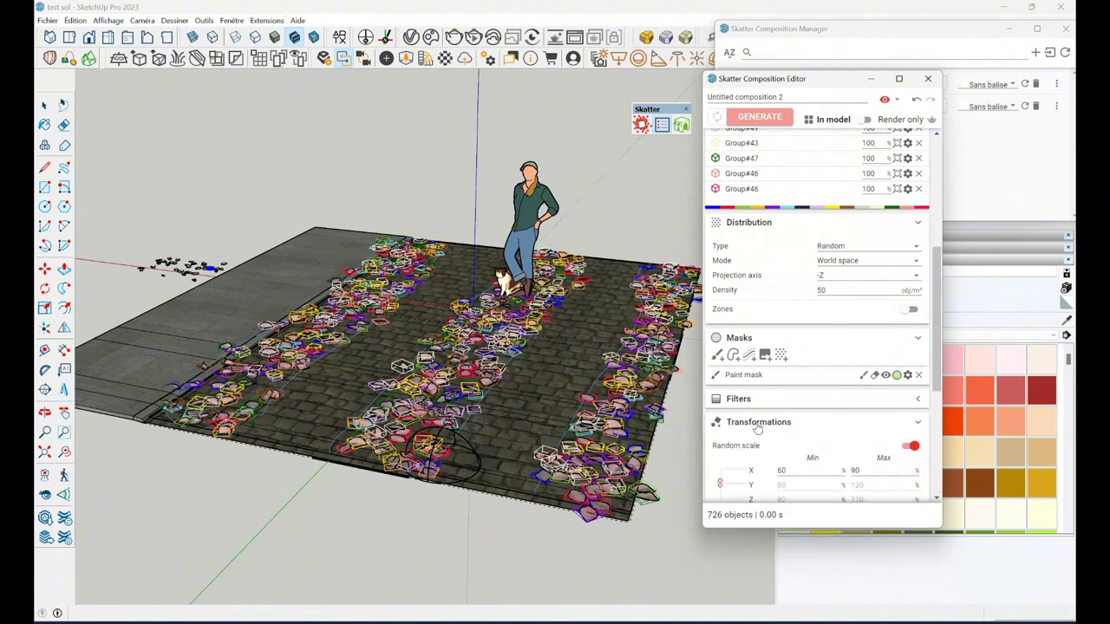
scroll(761, 447, "down", 3)
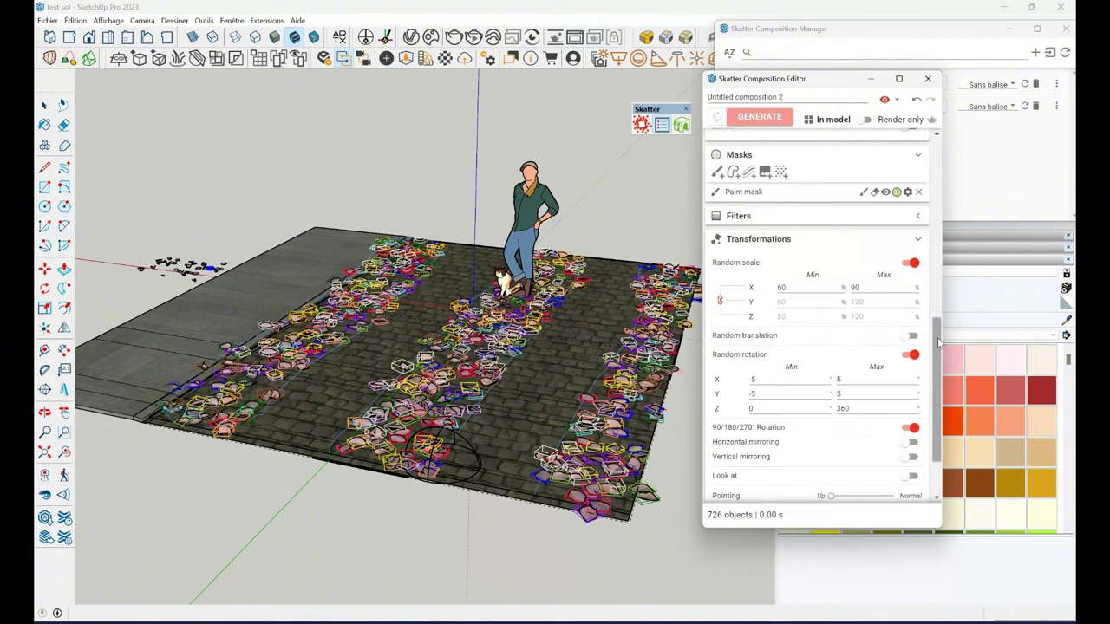
left_click(910, 336)
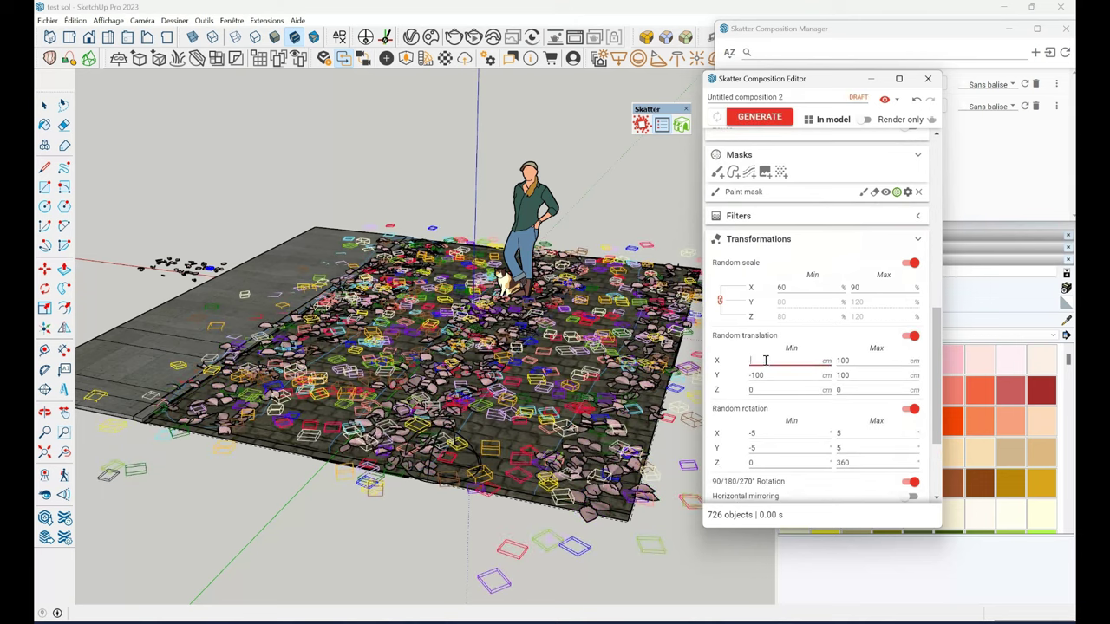
key("Tab")
type("5")
key("Tab")
type("-5")
key("Tab")
Start an interactive V-Ray render and orbit to view the cobblestone slab from above.
type("5")
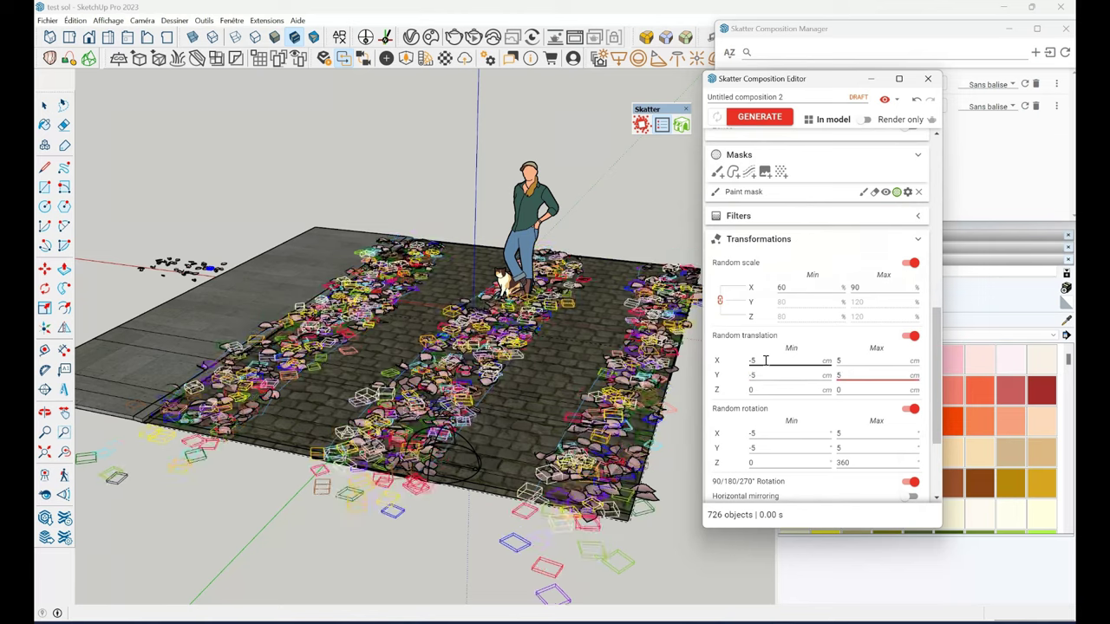
left_click(473, 36)
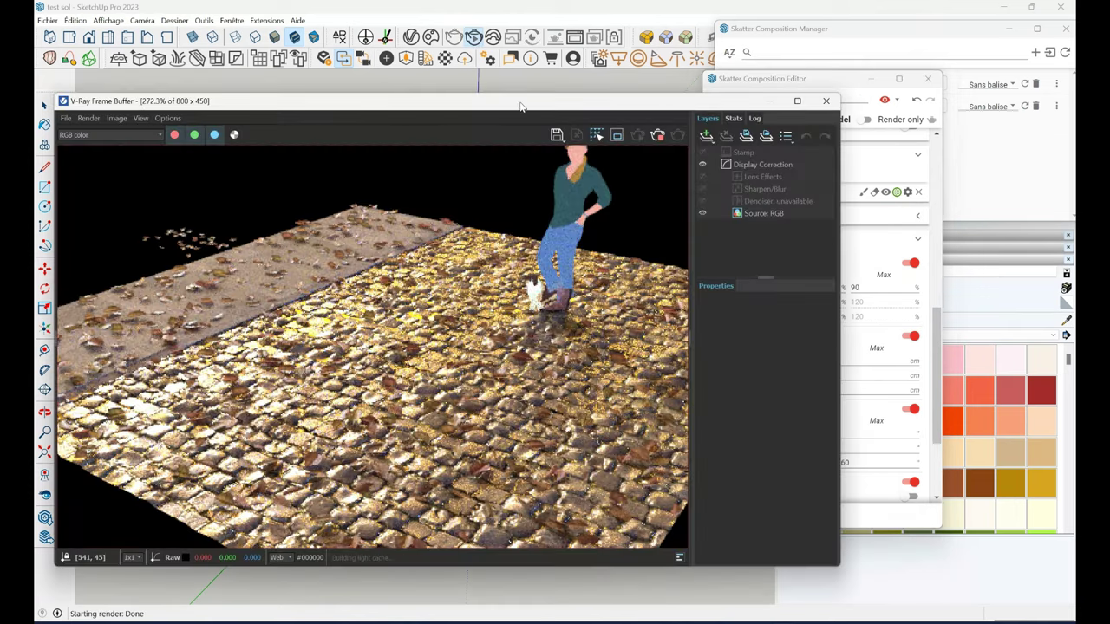
left_click_drag(521, 104, 760, 62)
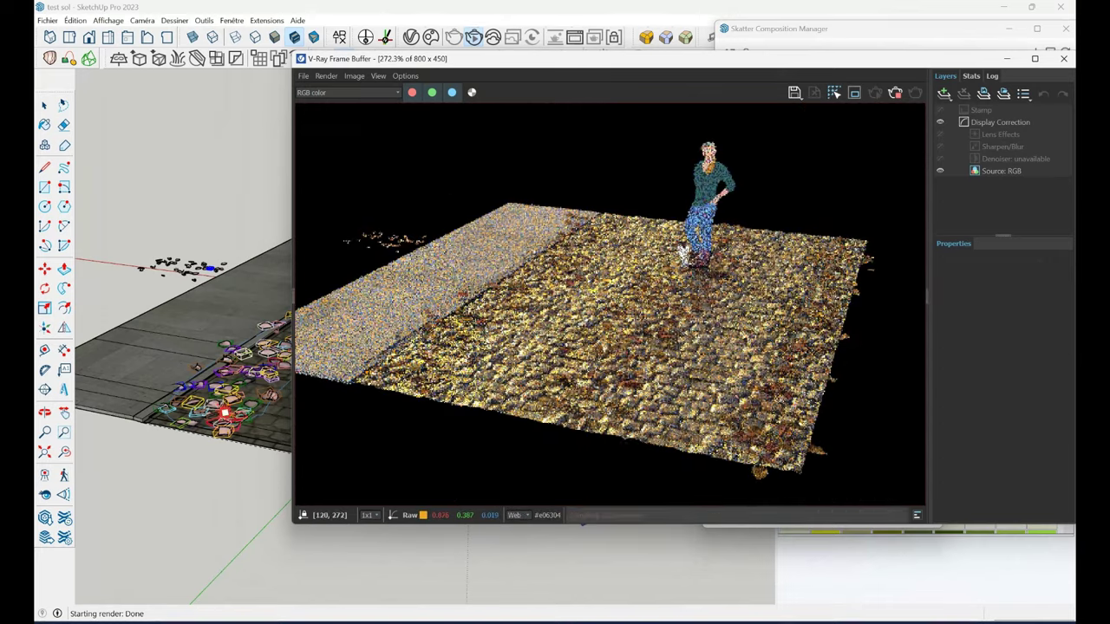
middle_click_drag(376, 410, 160, 463)
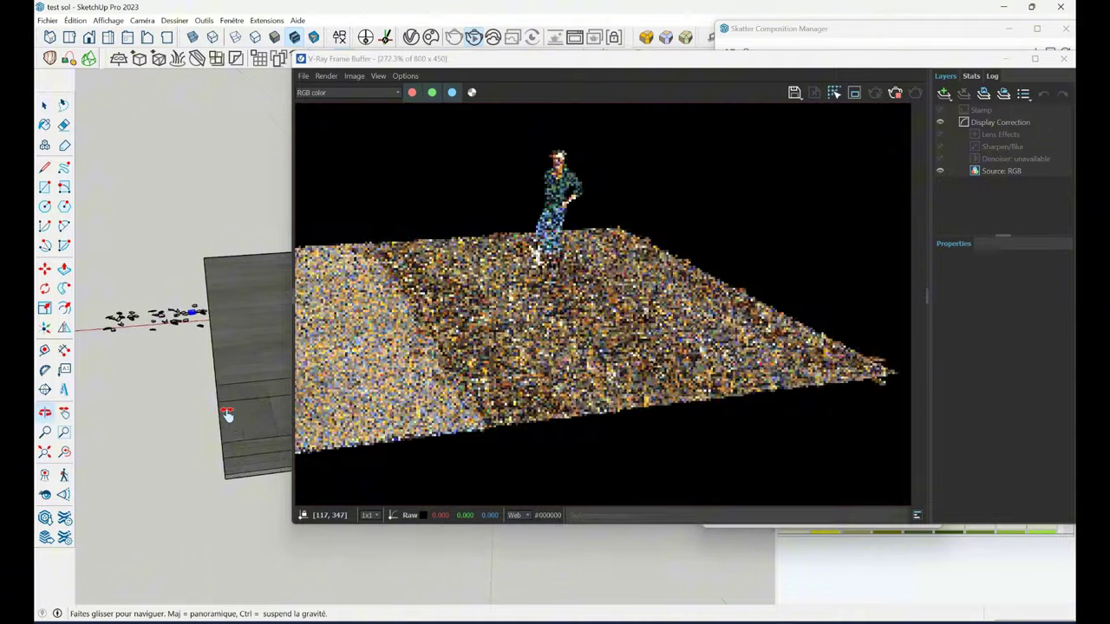
mouse_move(160, 463)
middle_mouse_down()
mouse_move(233, 427)
mouse_move(245, 491)
middle_mouse_up()
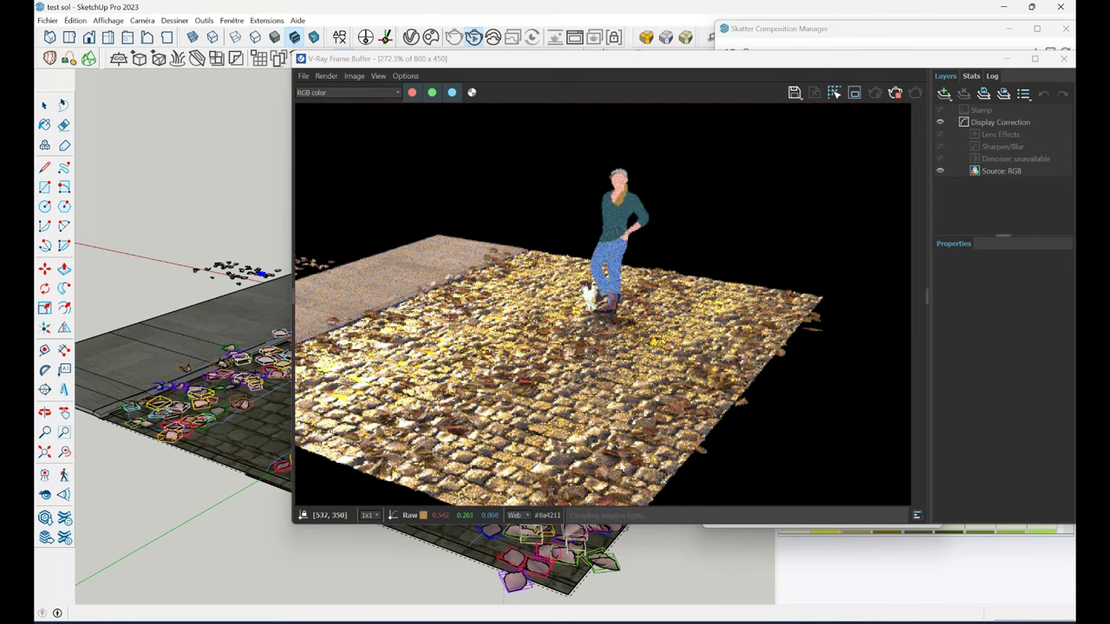
Set the Skatter density to 200 obj/m², regenerating 726 cobblestones.
mouse_move(643, 68)
left_mouse_down()
mouse_move(301, 91)
mouse_move(290, 82)
left_mouse_up()
scroll(828, 355, "up", 5)
scroll(828, 356, "up", 3)
scroll(828, 355, "down", 2)
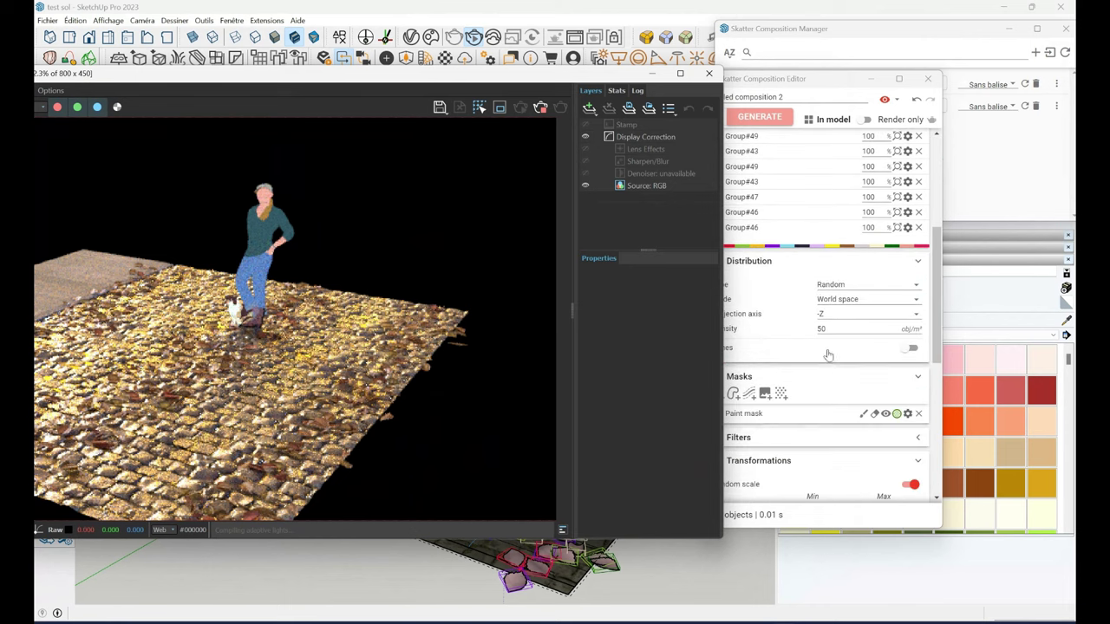
left_click(829, 329)
type("200")
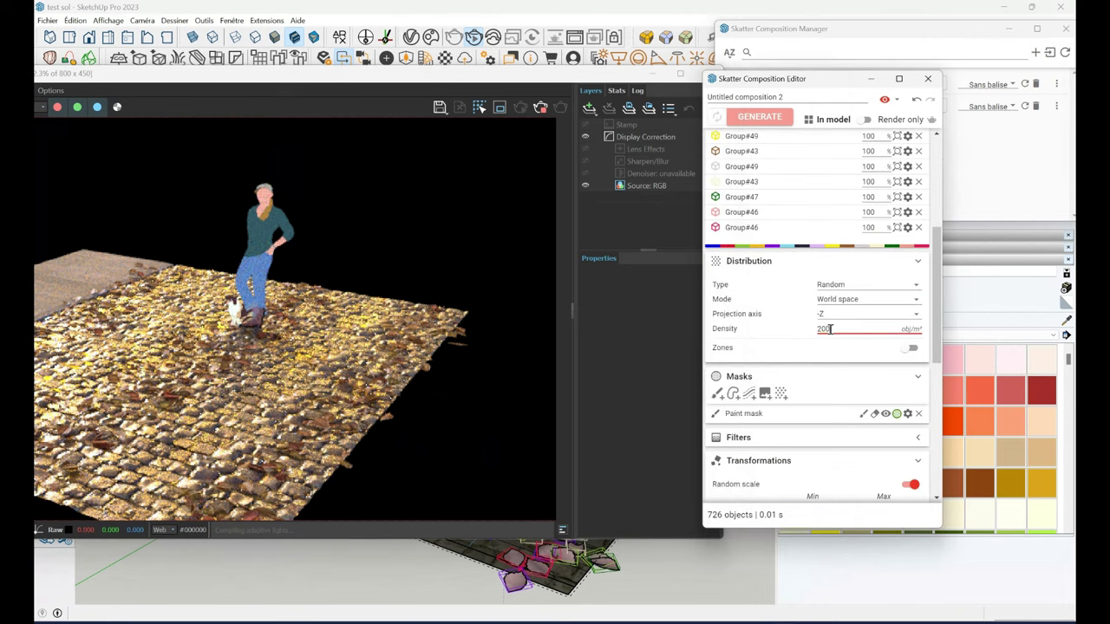
key("Return")
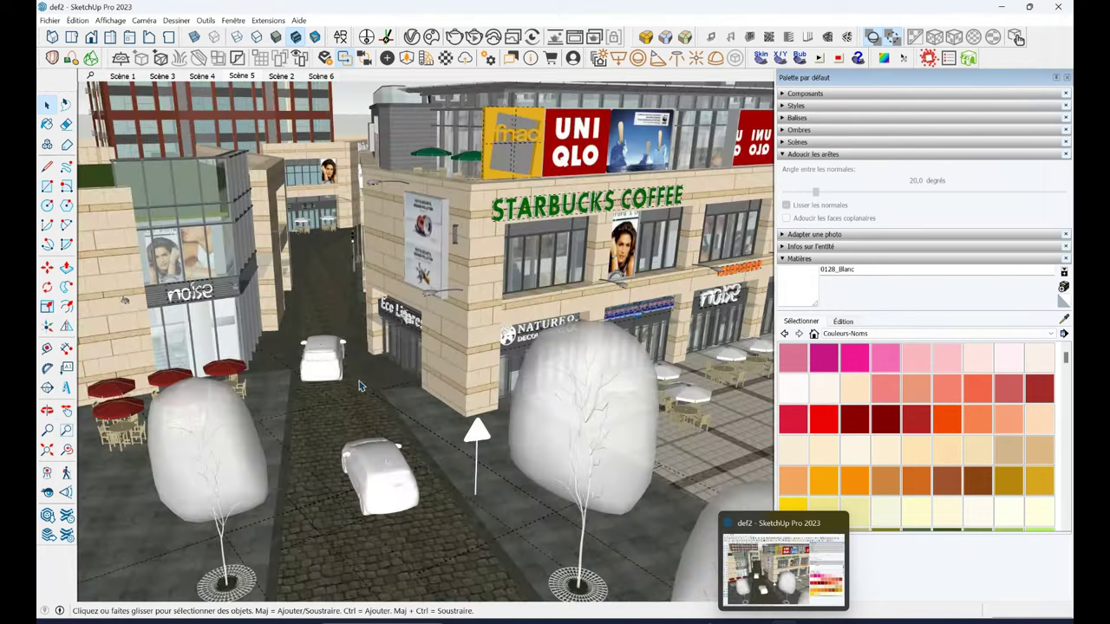
Walk the camera forward into the cobblestone street of the def2 model.
left_click_drag(394, 419, 379, 334)
key("space")
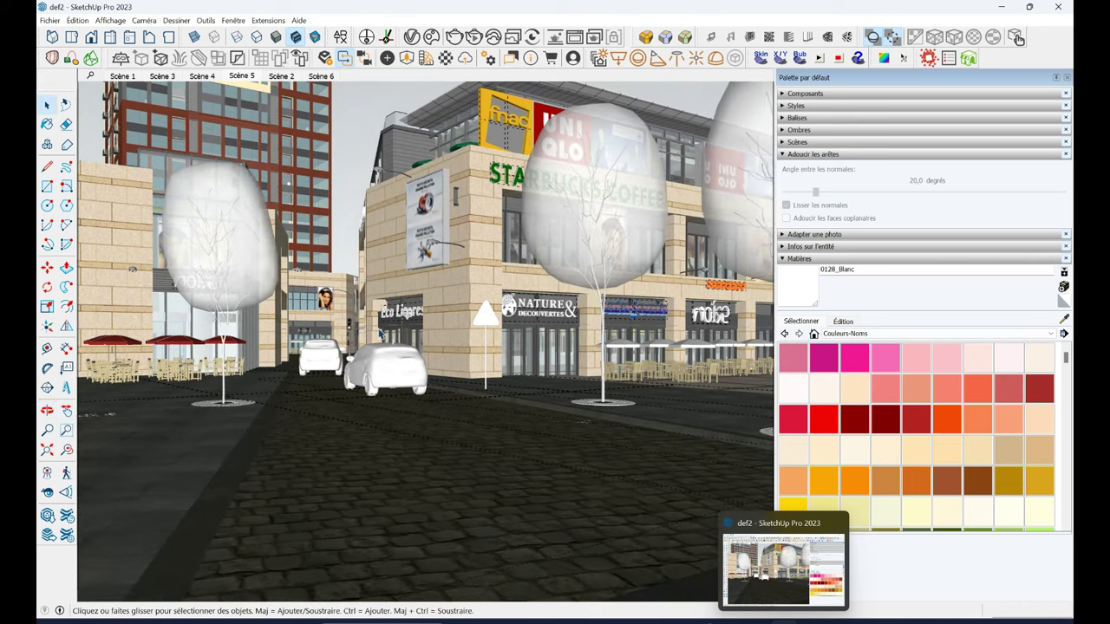
key("w")
left_click_drag(228, 508, 230, 501)
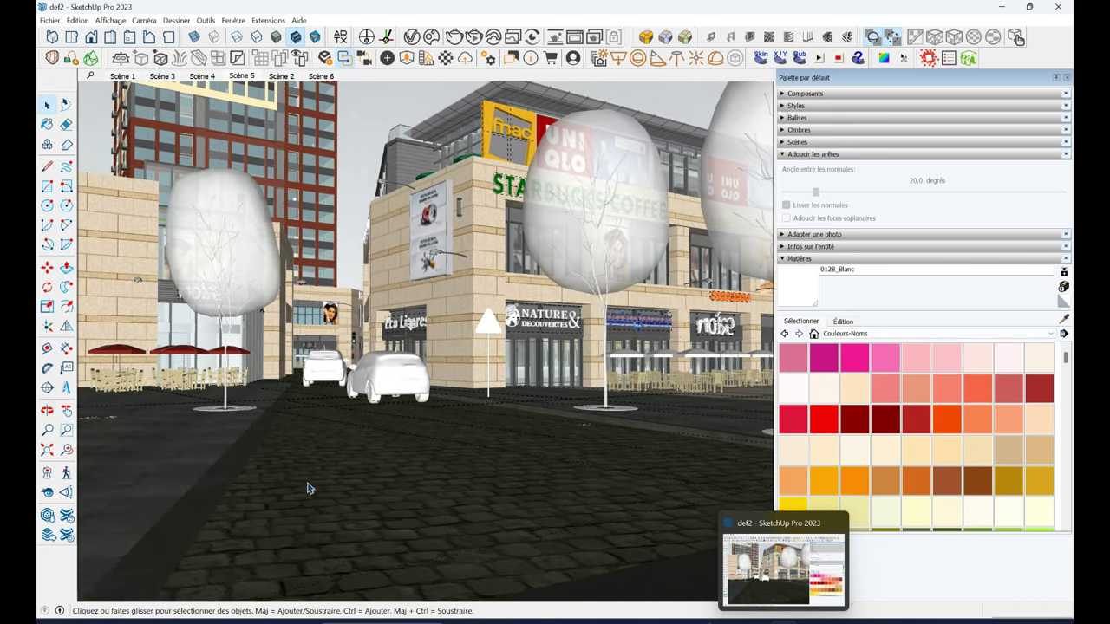
mouse_move(310, 488)
left_mouse_down()
mouse_move(461, 473)
mouse_move(364, 494)
left_mouse_up()
key("space")
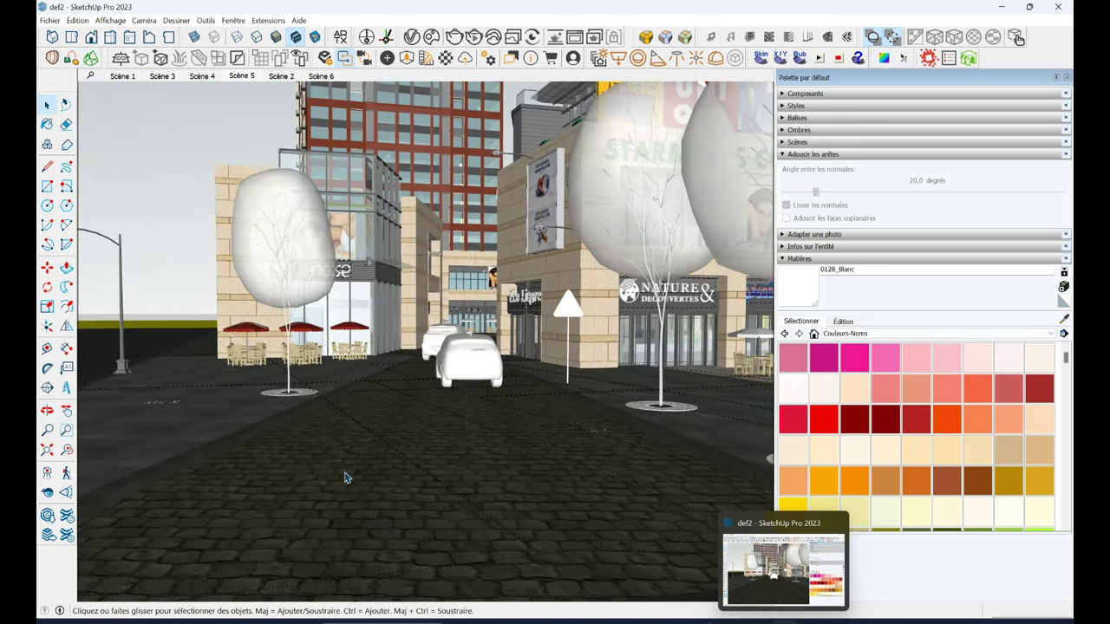
key("w")
left_click_drag(413, 448, 349, 425)
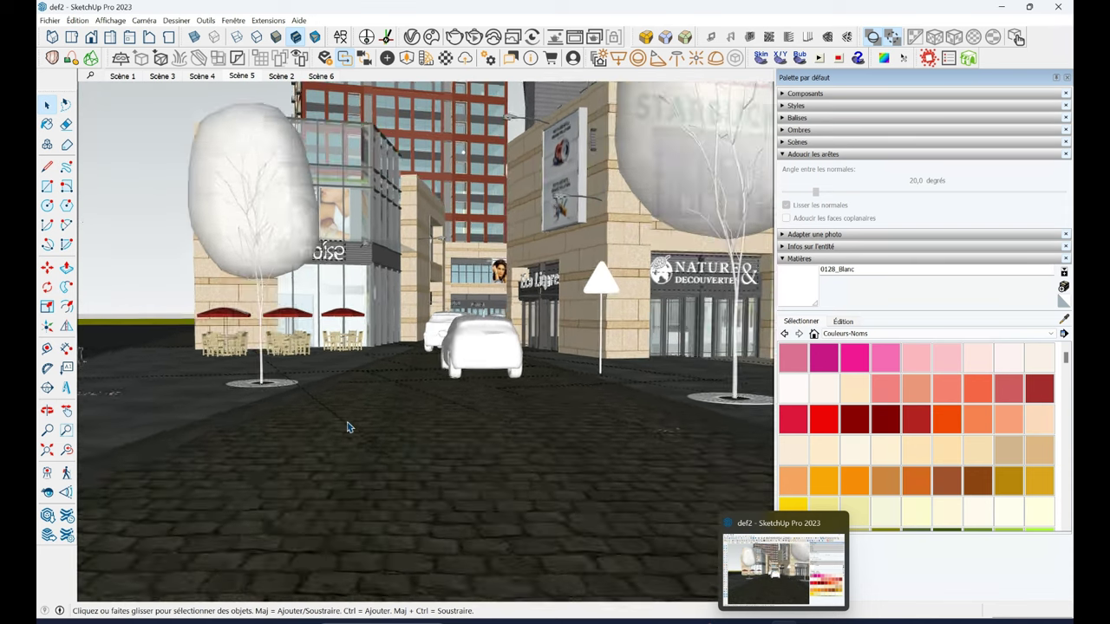
key("space")
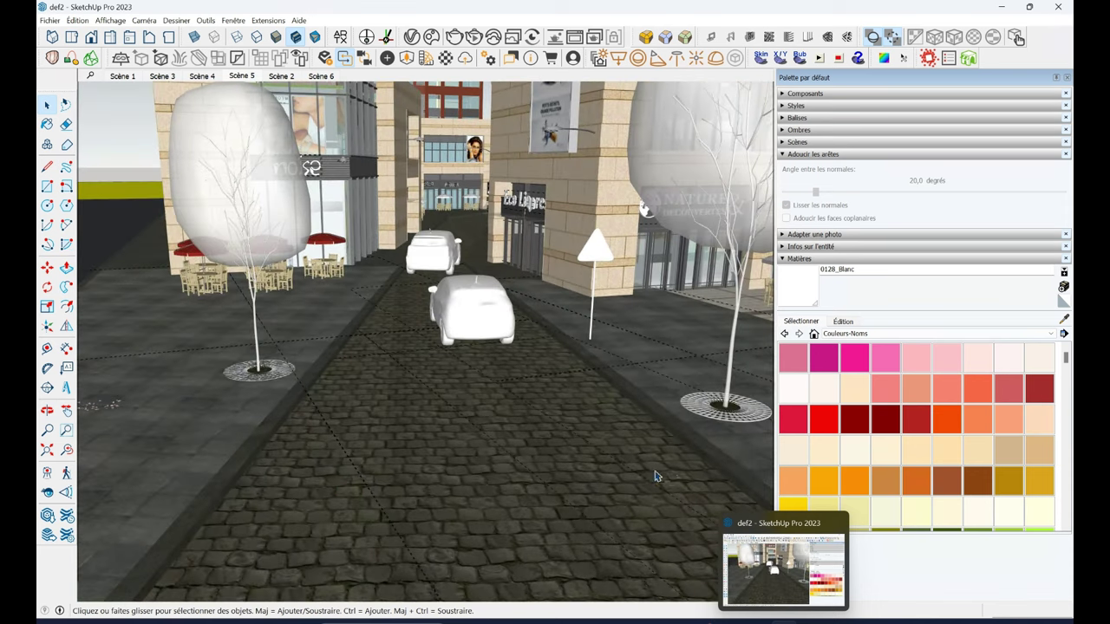
Continue walking up the street, then switch to the Scène 5 camera view.
key("w")
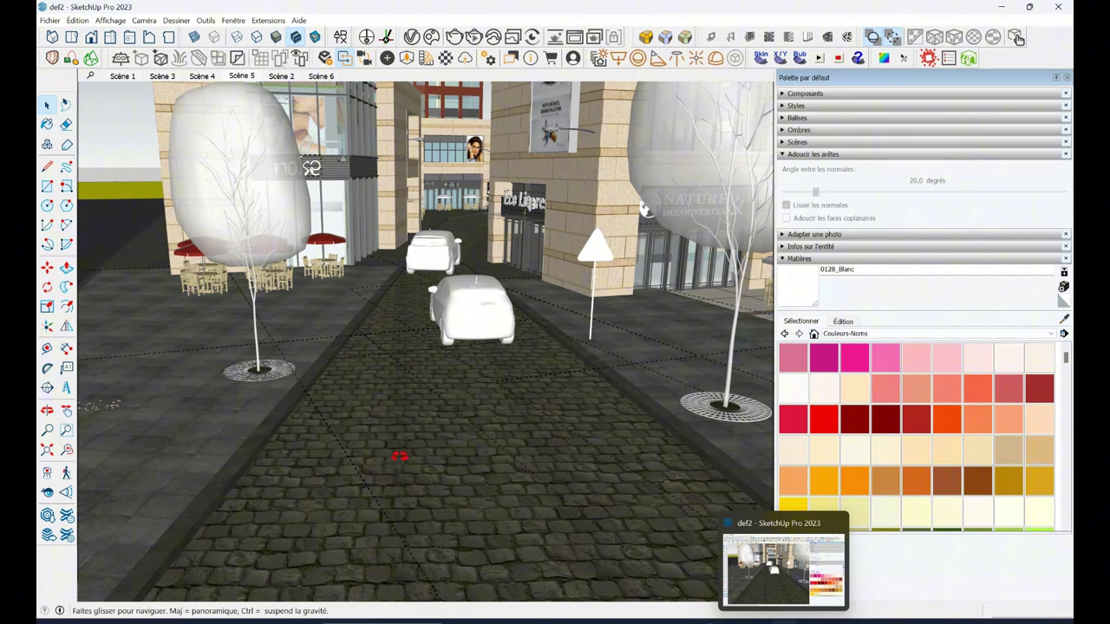
left_click_drag(399, 457, 426, 434)
key("space")
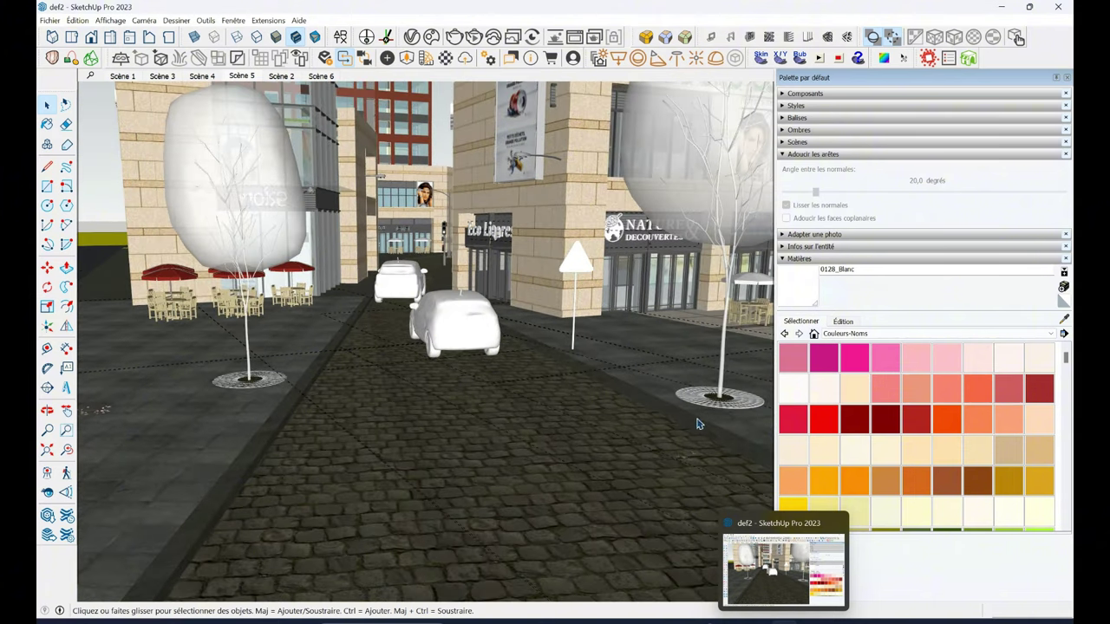
key("w")
left_click_drag(433, 381, 450, 371)
key("space")
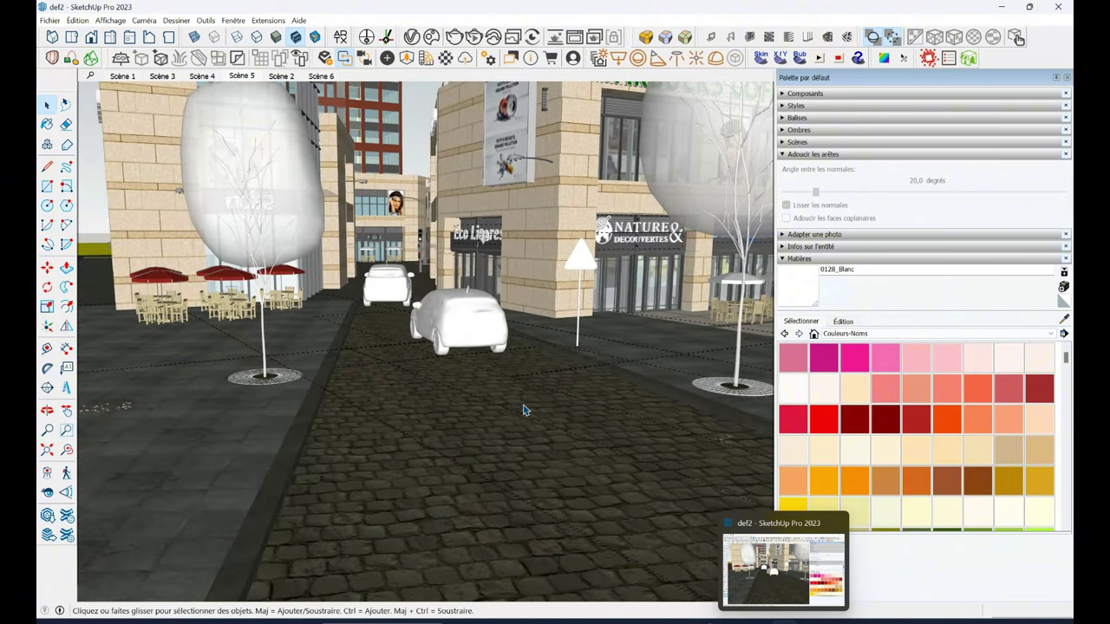
left_click(242, 76)
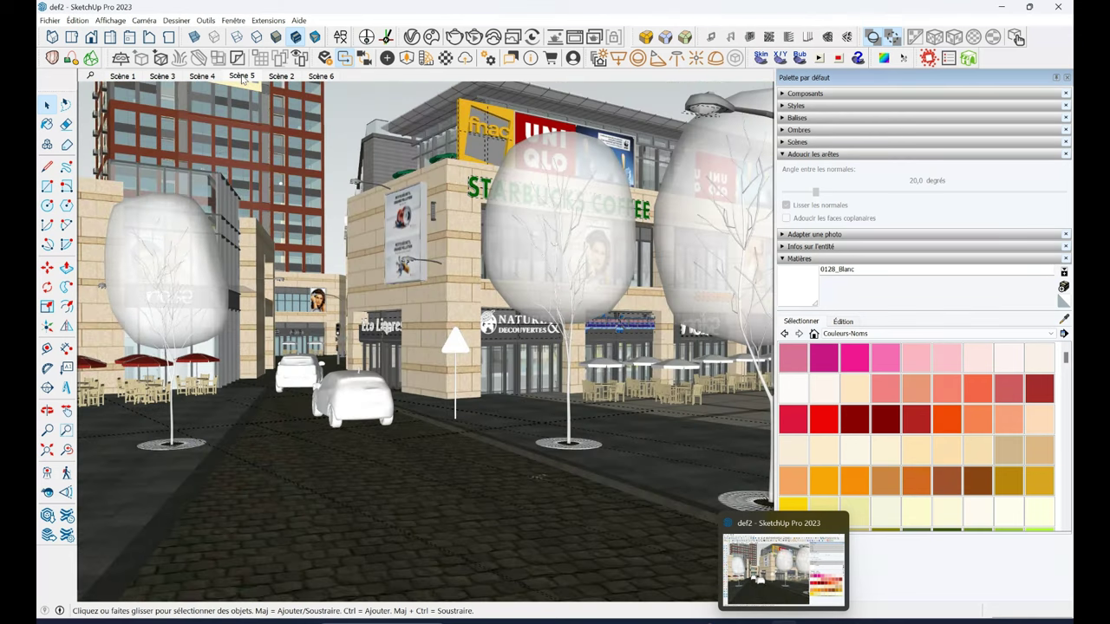
Bring up the V-Ray Frame Buffer and zoom into the render's wet cobblestones and back out.
left_click(574, 38)
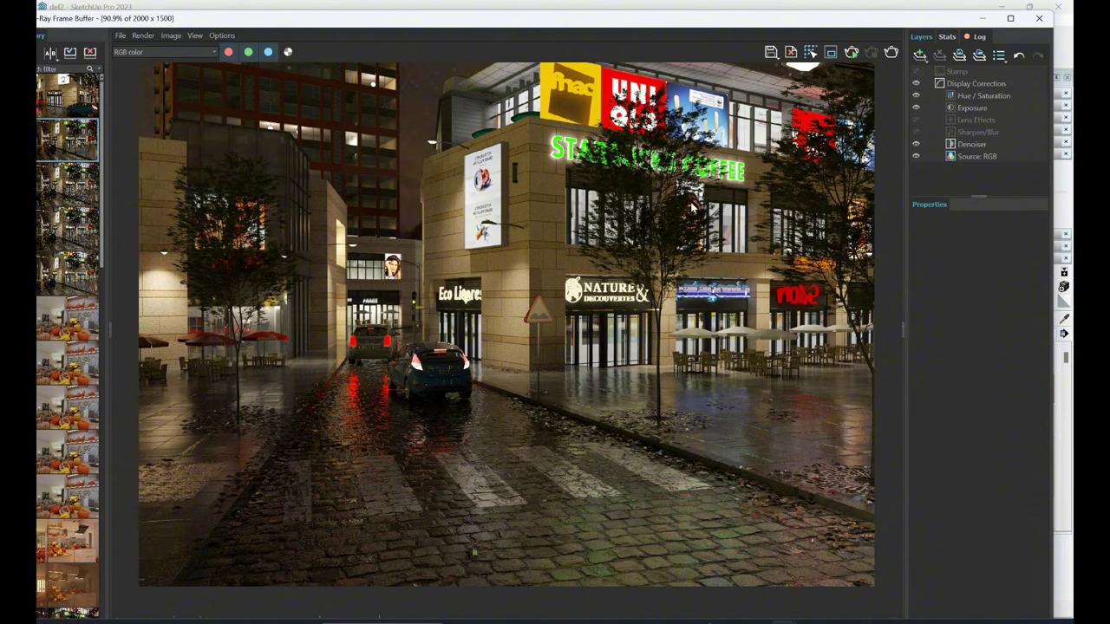
scroll(665, 561, "up", 2)
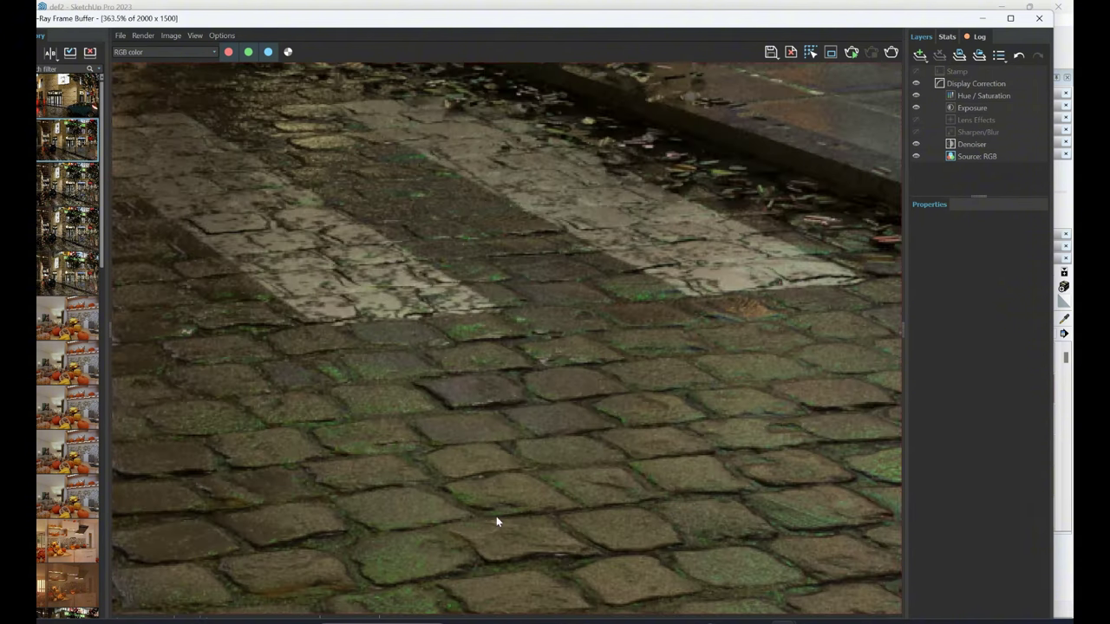
scroll(591, 403, "down", 2)
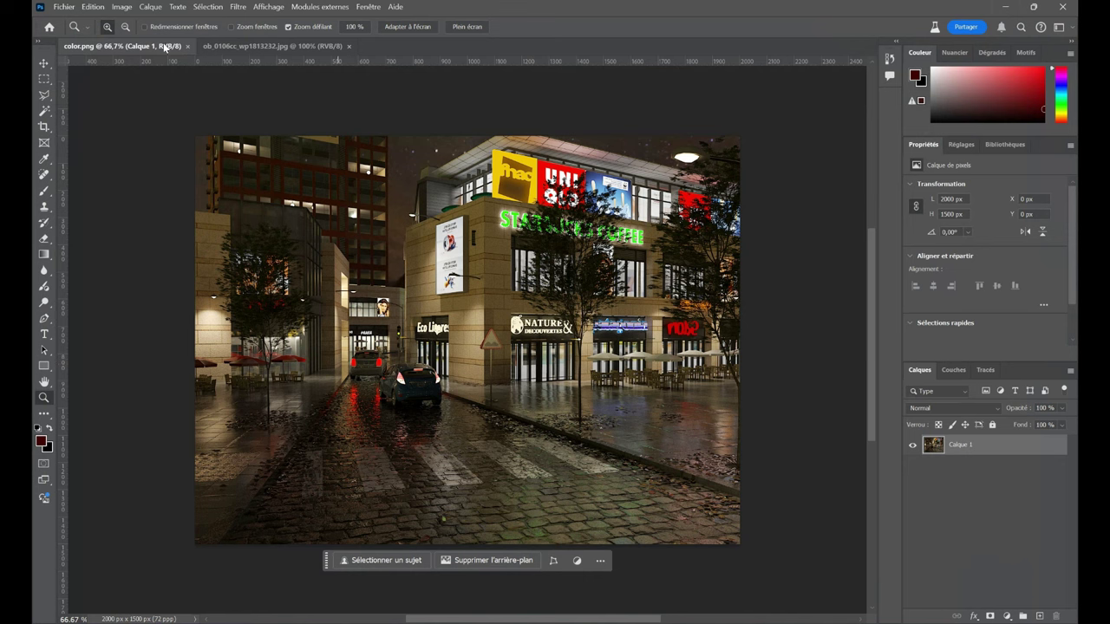
Compare the color.png render with the blurred bokeh street reference photo.
left_click(232, 50)
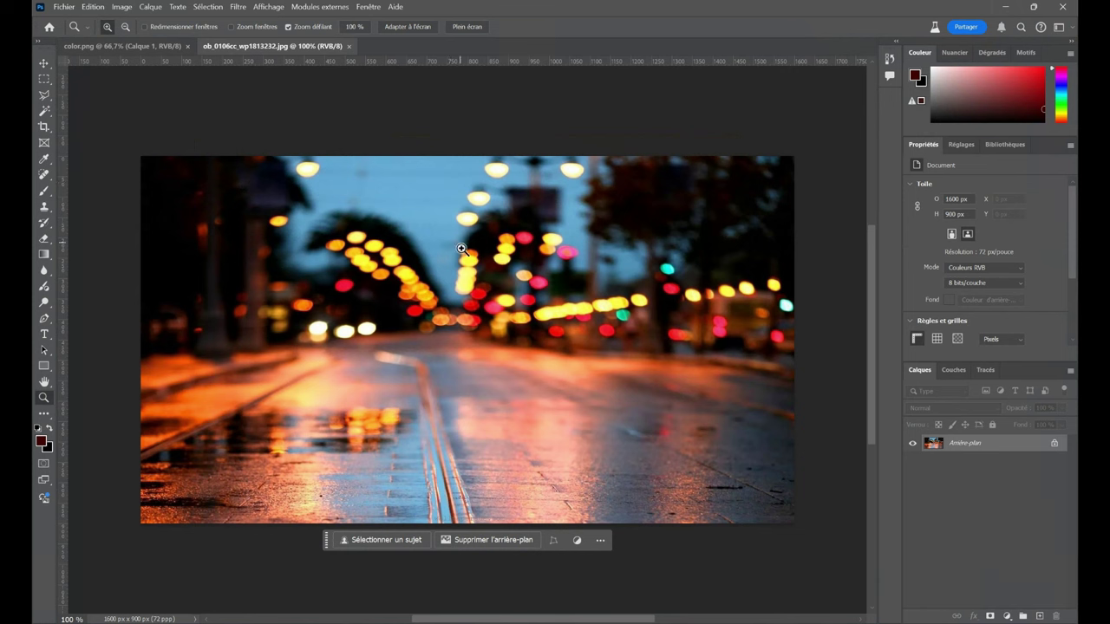
left_click(137, 45)
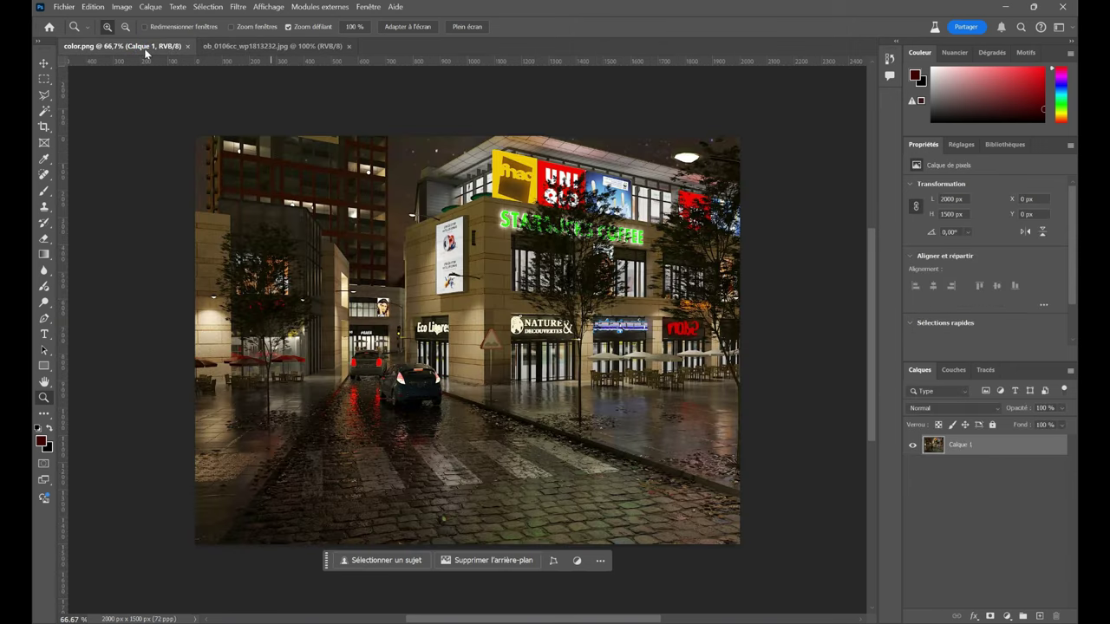
left_click(234, 47)
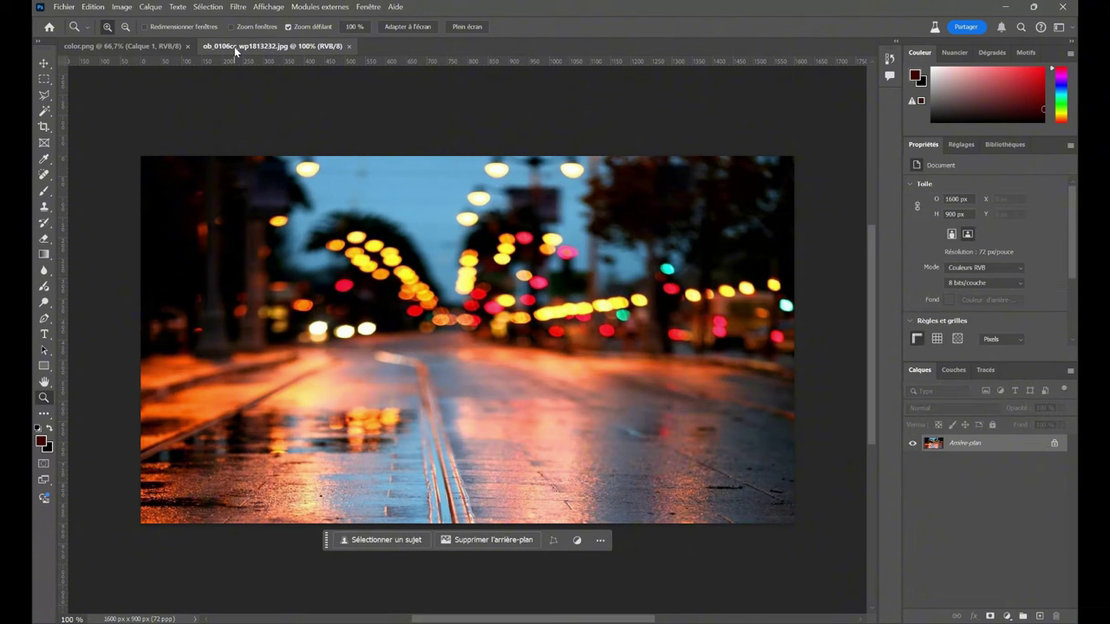
left_click(156, 46)
left_click(152, 12)
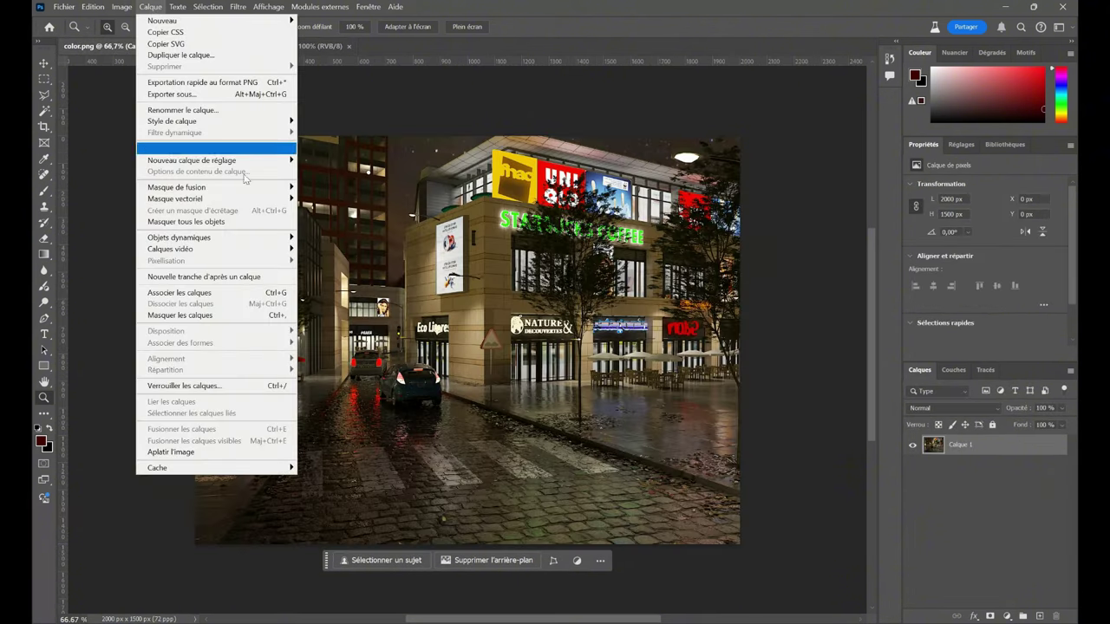
left_click(140, 8)
Apply Match Color from the bokeh photo: Neutralize on, fade 44, intensity 82.
left_click(121, 7)
mouse_move(135, 37)
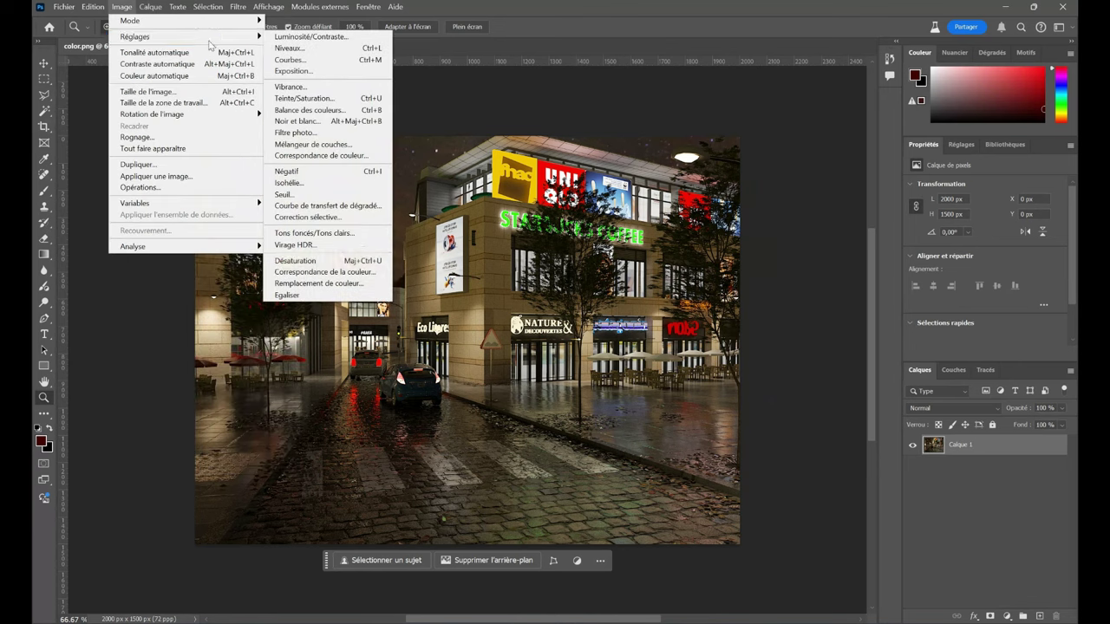
left_click(307, 273)
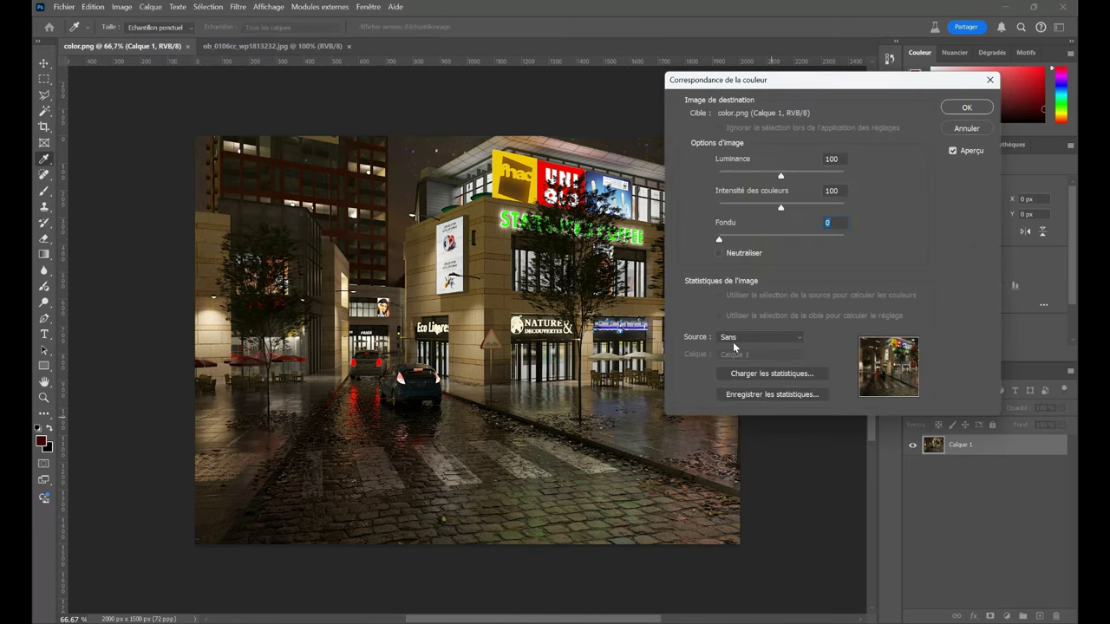
left_click(749, 340)
left_click(743, 359)
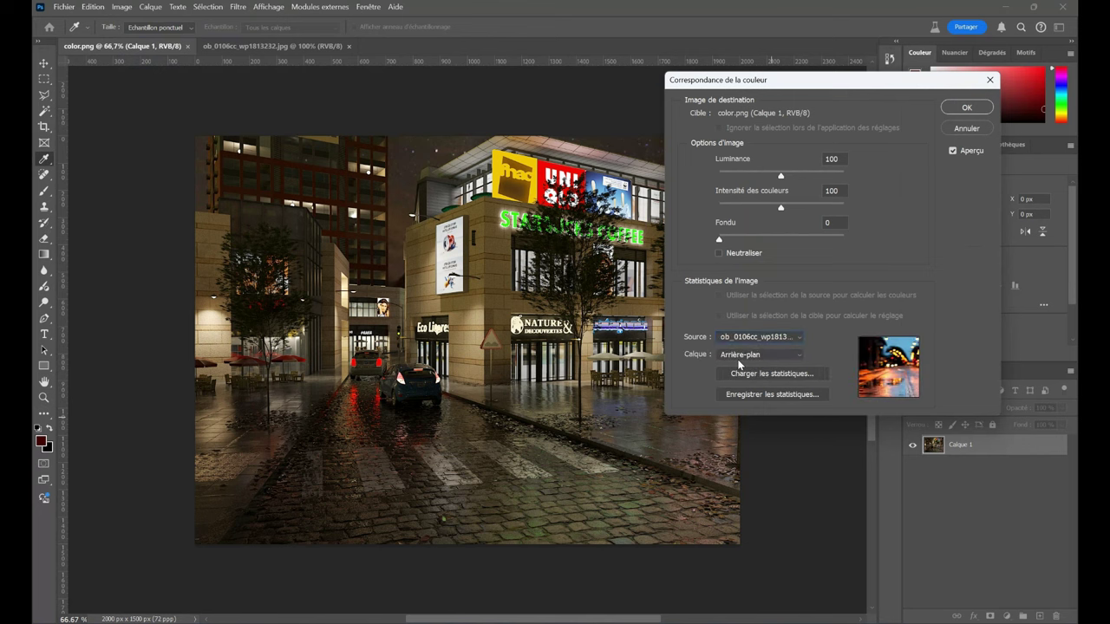
left_click(719, 252)
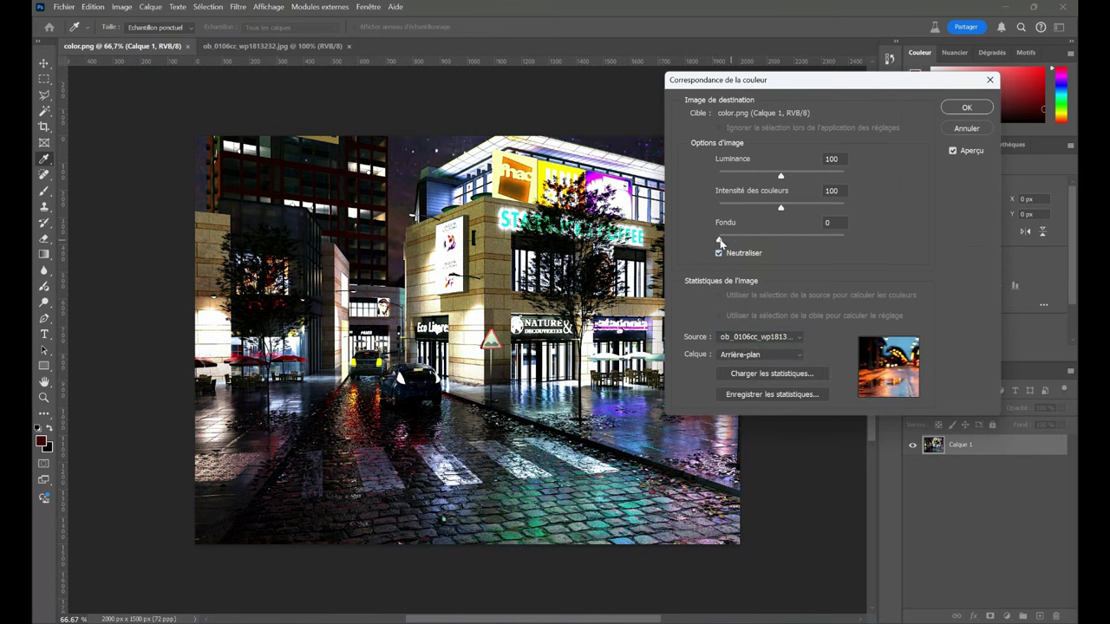
mouse_move(719, 239)
left_mouse_down()
mouse_move(790, 243)
mouse_move(774, 240)
mouse_move(775, 210)
left_mouse_up()
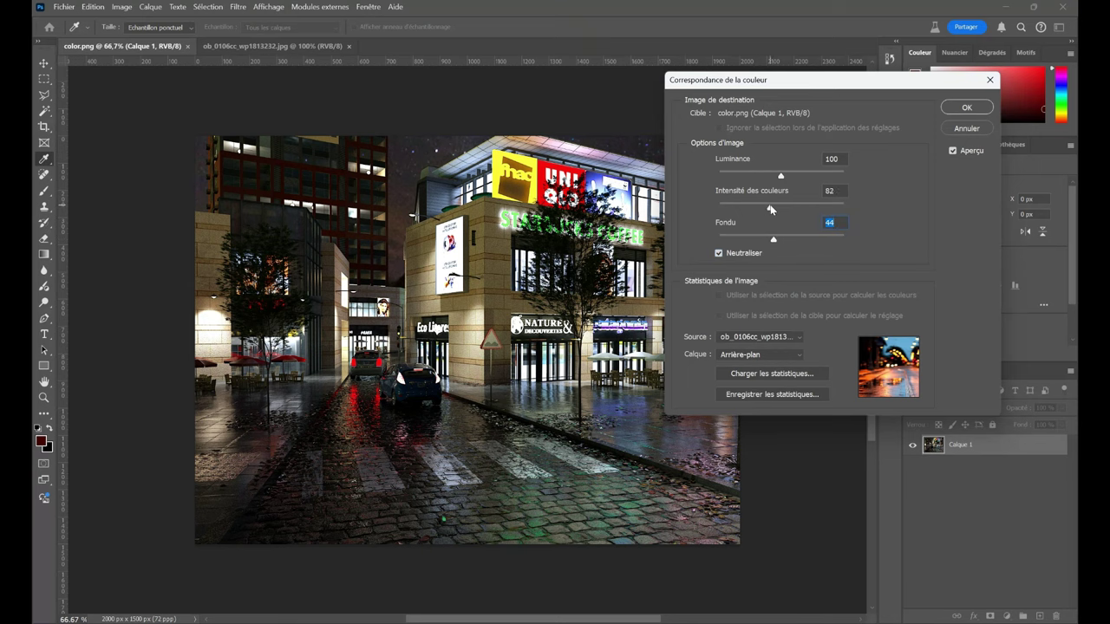
key("Return")
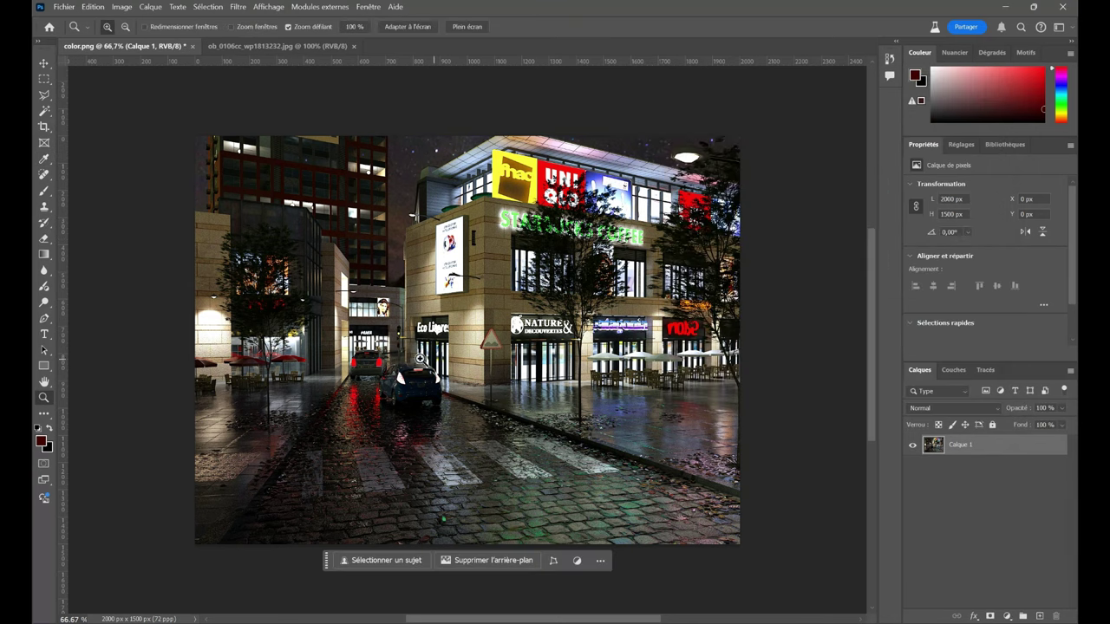
key("z")
left_click_drag(435, 327, 461, 319)
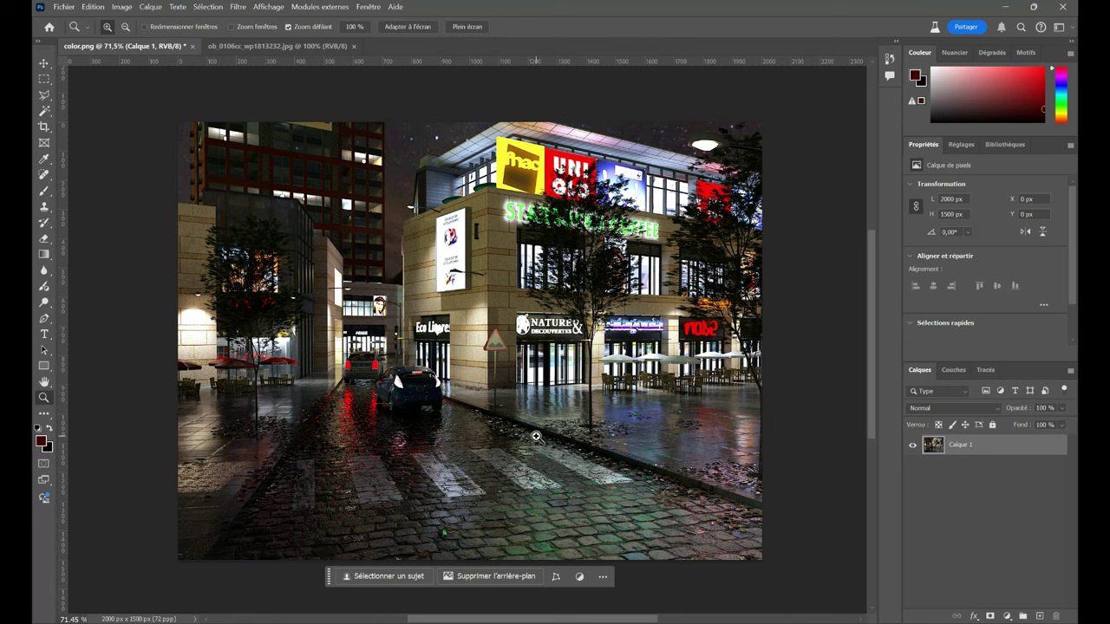
In Chrome's 'rain overlays' image search, preview the Pond5 Rain Wet Ground result.
left_click(685, 563)
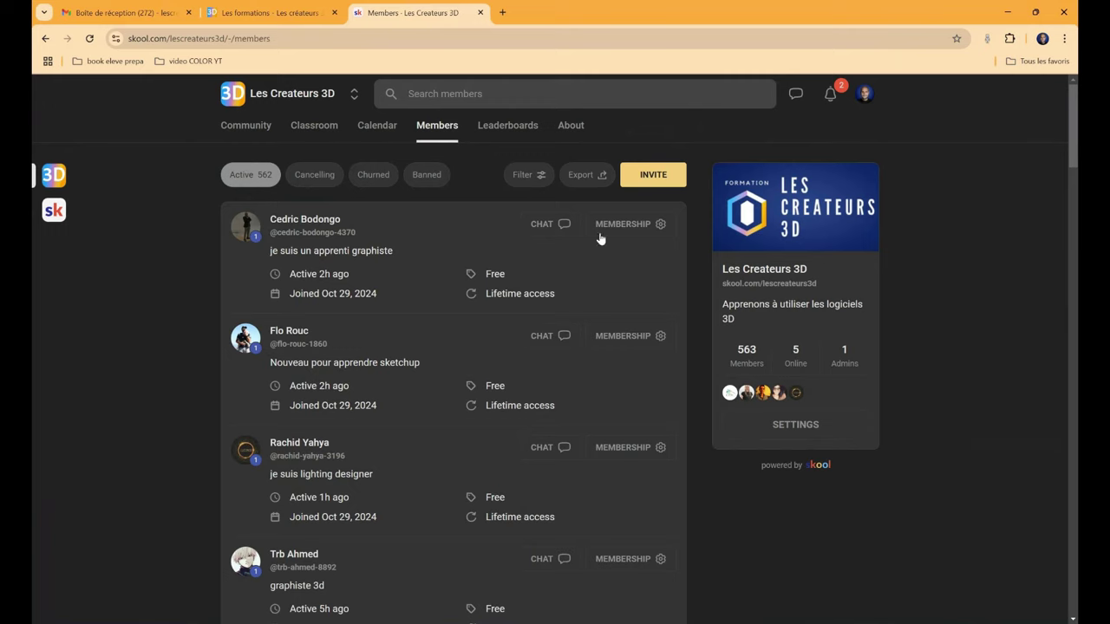
left_click(499, 12)
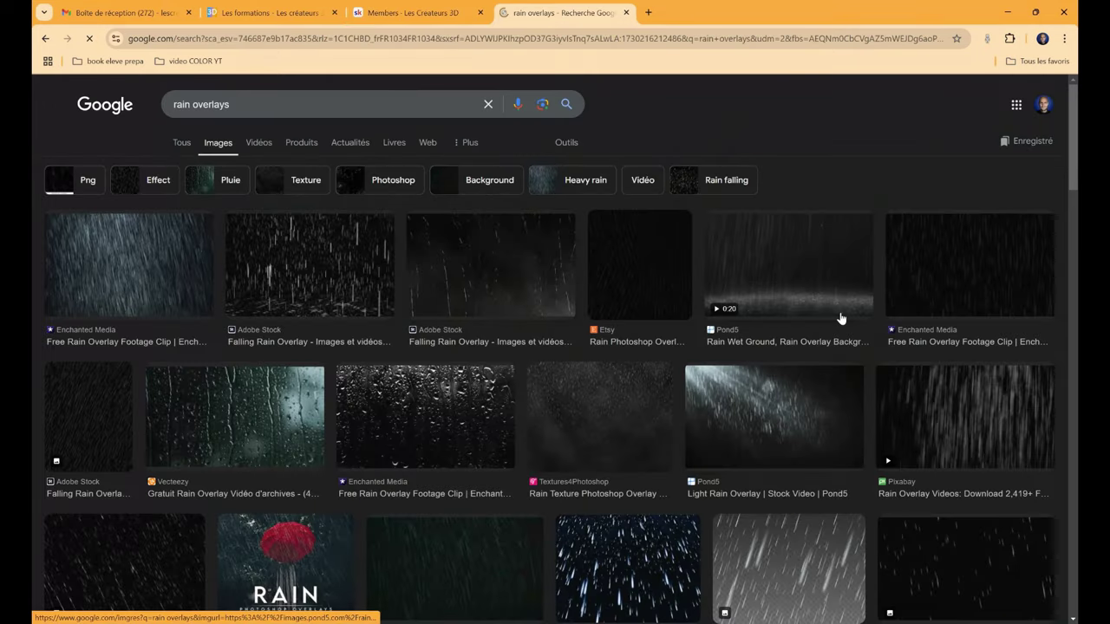
left_click(811, 279)
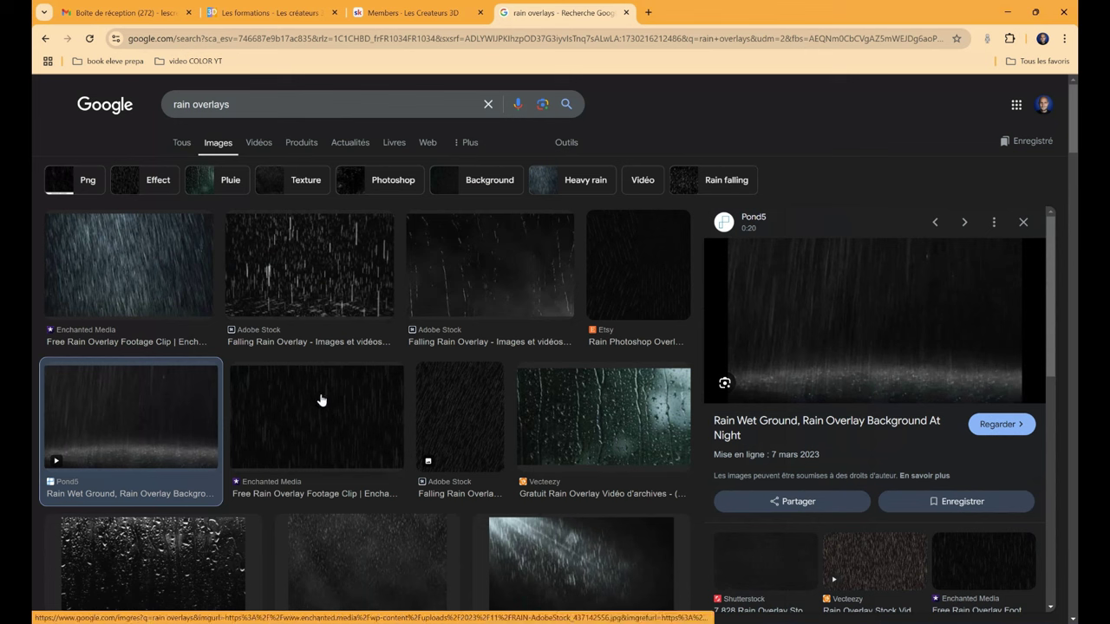
scroll(116, 419, "down", 1)
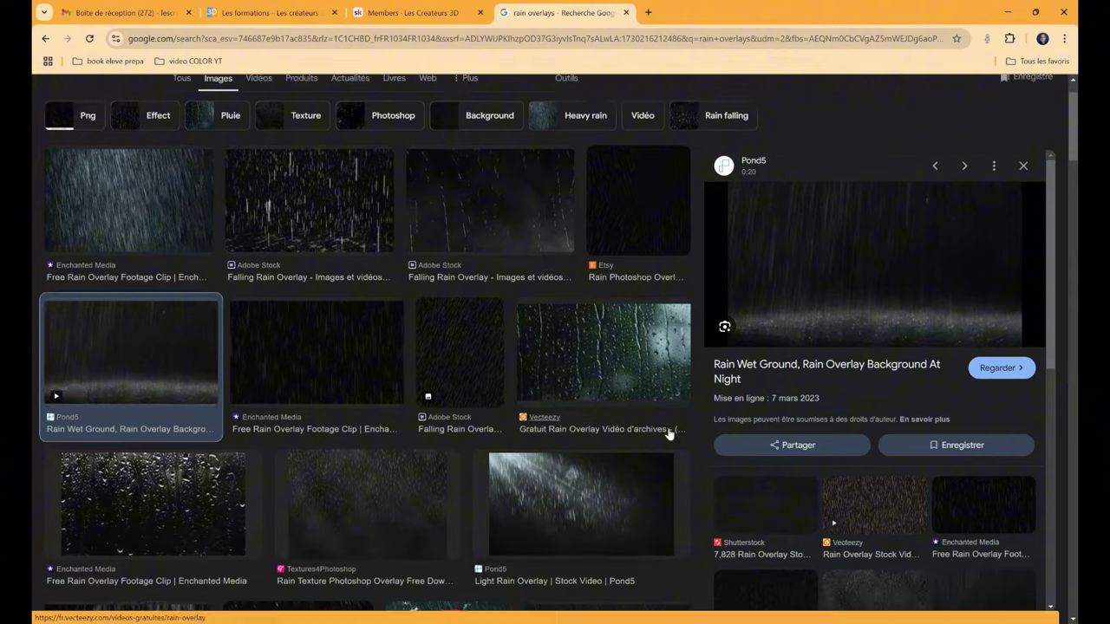
scroll(115, 420, "down", 2)
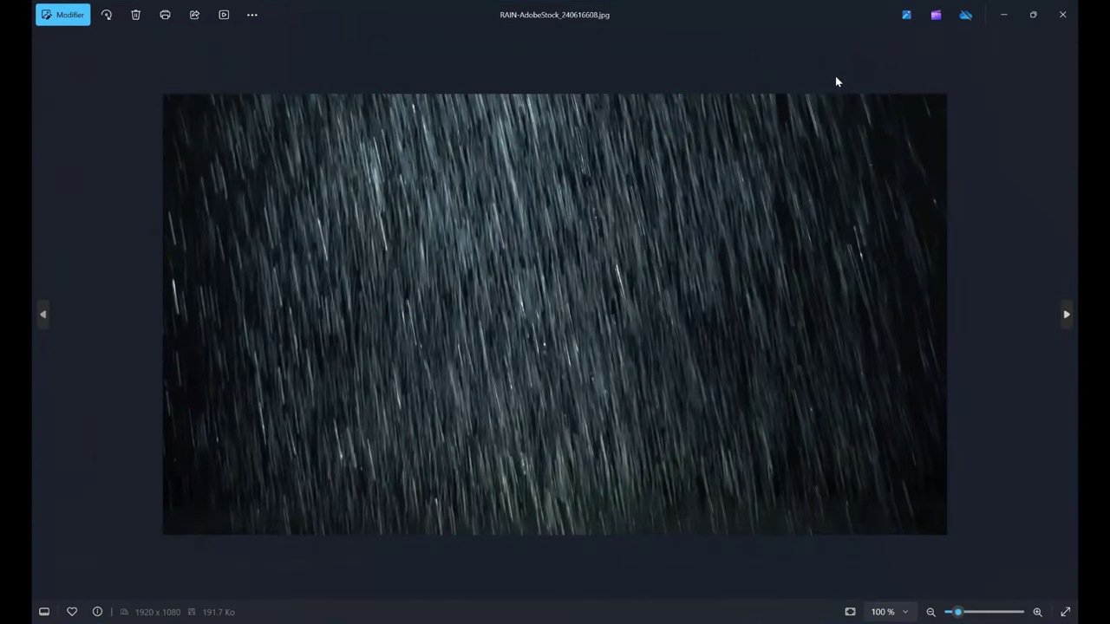
Flip through the rain images to rain-texture-photoshop-overlay-thumb30.png.
key("Right")
key("Right")
key("Right")
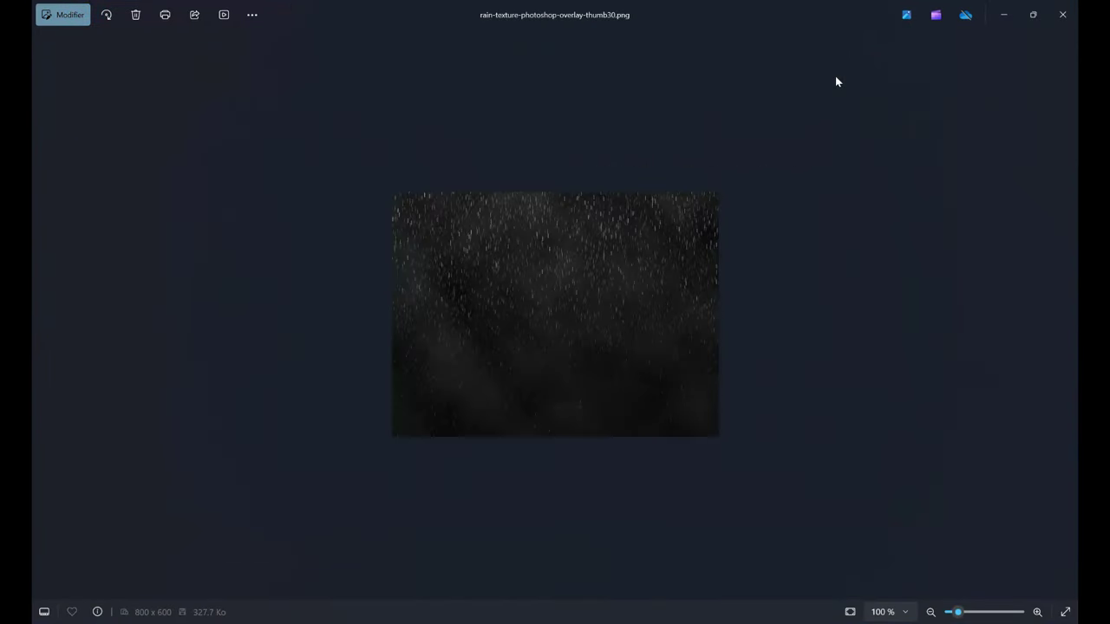
key("Left")
key("Left")
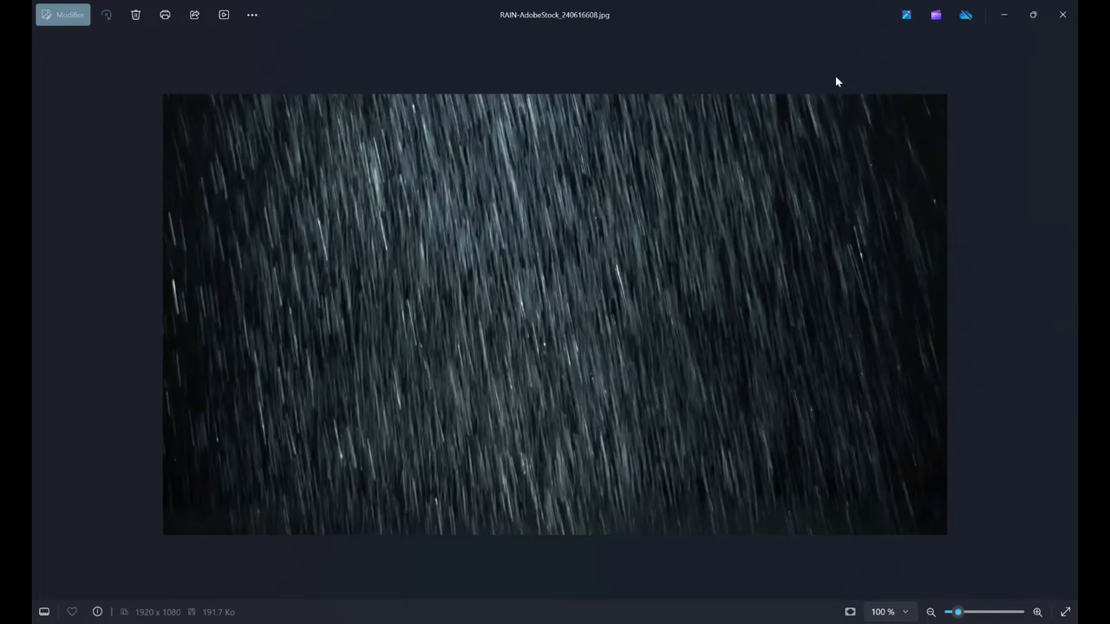
key("Right")
key("Right")
key("Left")
key("Right")
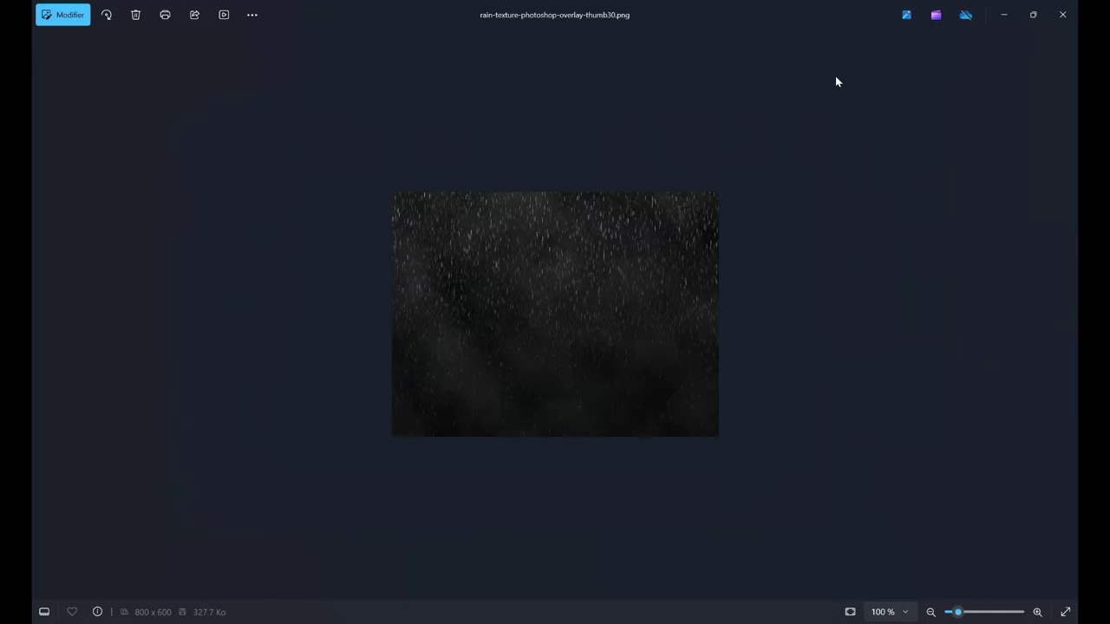
Set the thumb30 rain layer's blend mode to Superposition.
left_click(1063, 15)
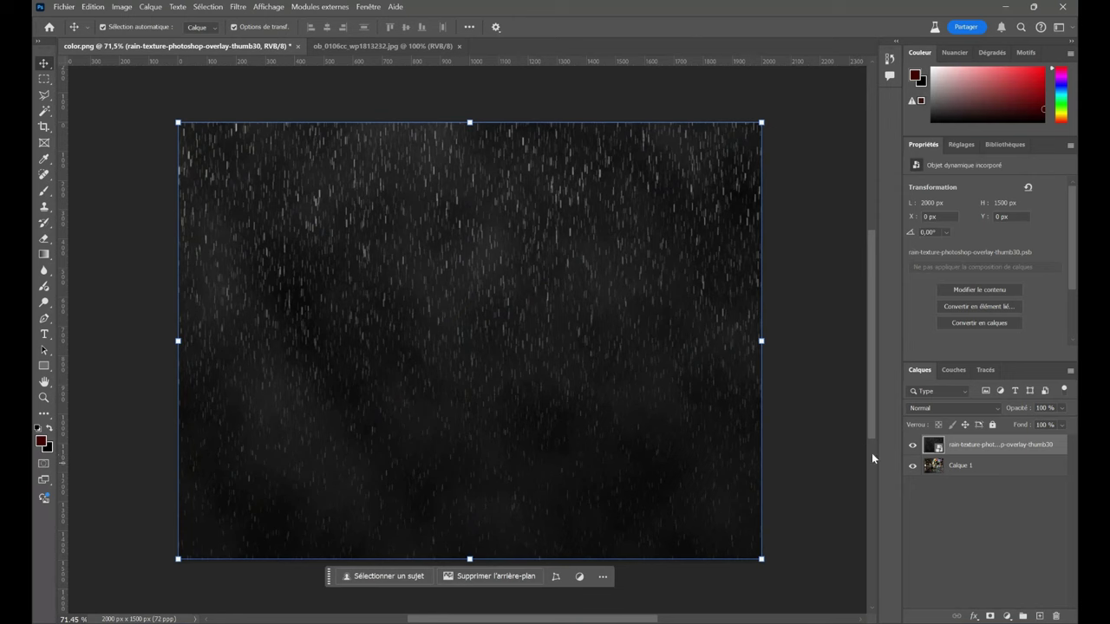
left_click(912, 446)
left_click(912, 445)
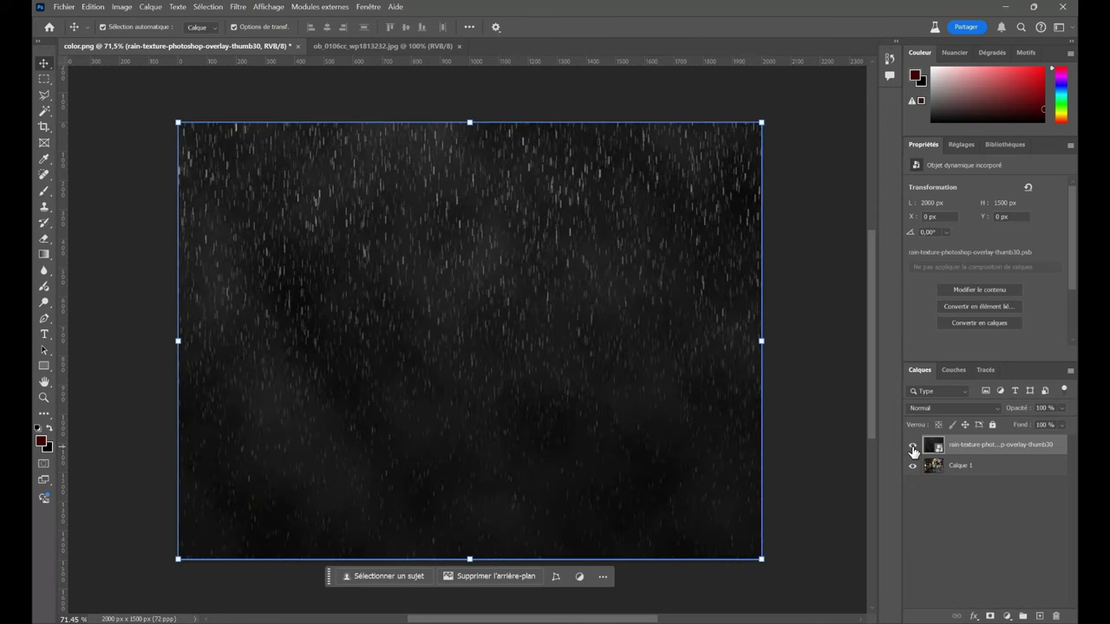
left_click(912, 445)
left_click(912, 446)
left_click(912, 446)
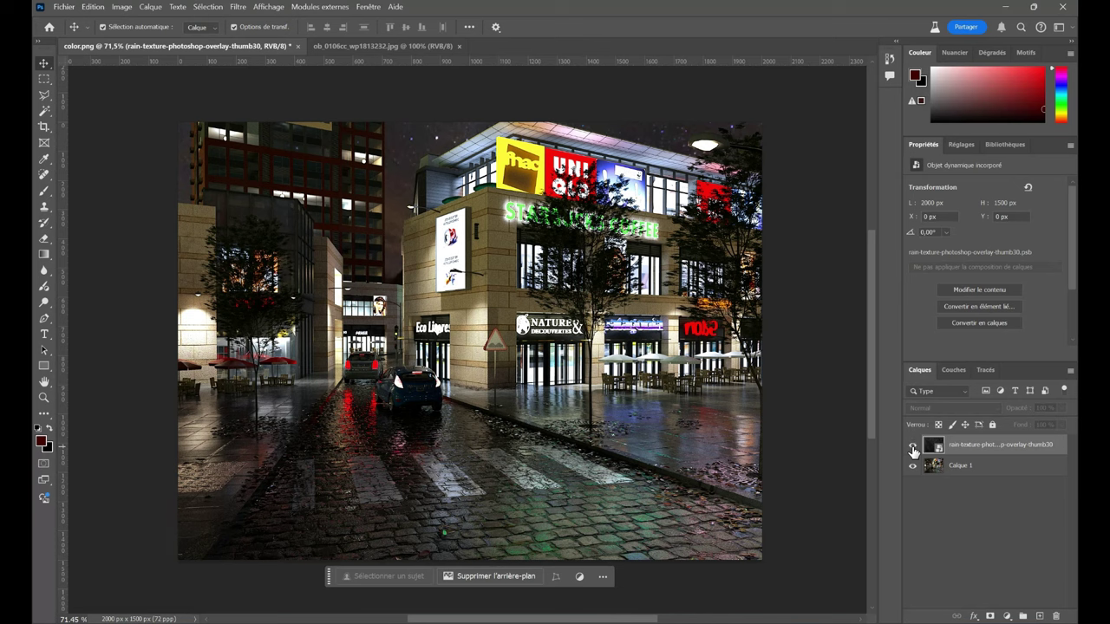
left_click(912, 445)
left_click(934, 408)
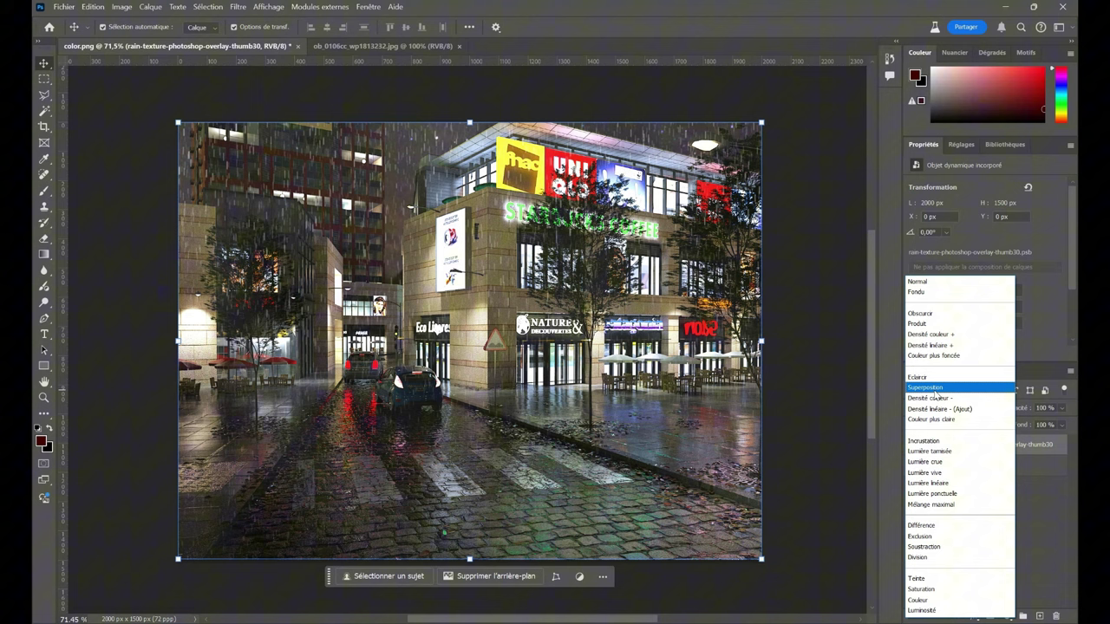
left_click(937, 388)
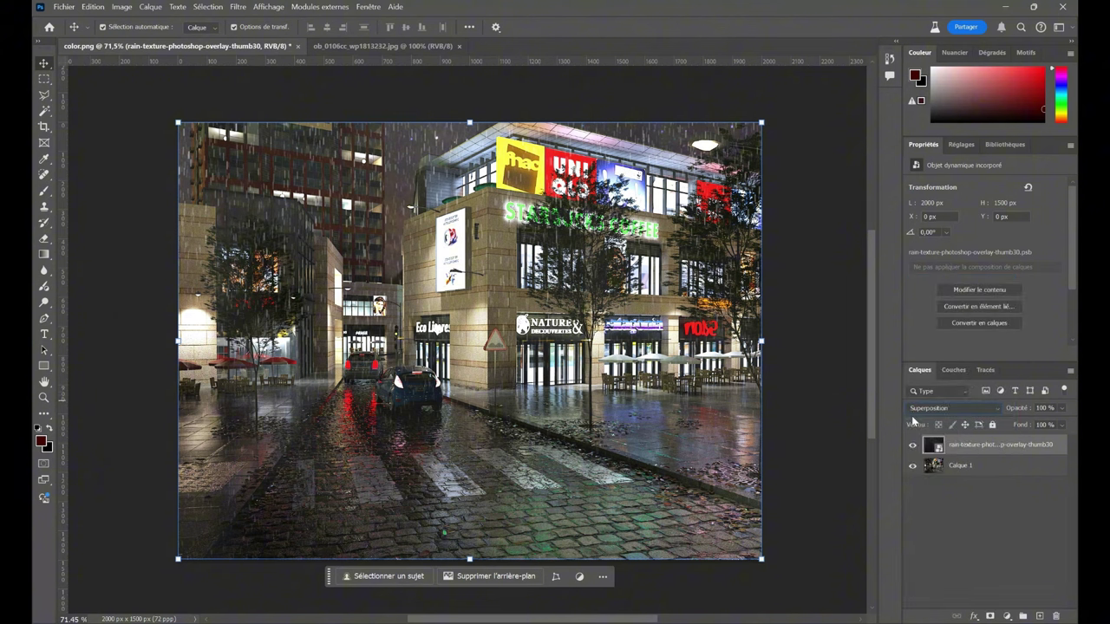
Toggle the rain layer to compare the street before and after the overlay.
left_click(912, 447)
left_click(912, 447)
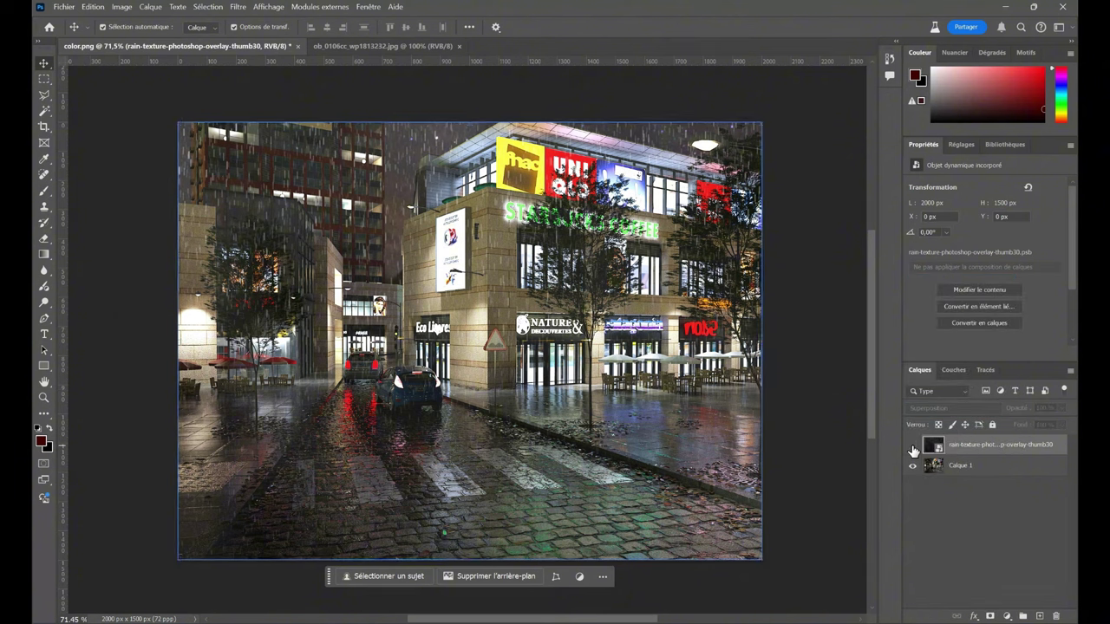
left_click(912, 447)
left_click(912, 448)
left_click(912, 447)
left_click(911, 447)
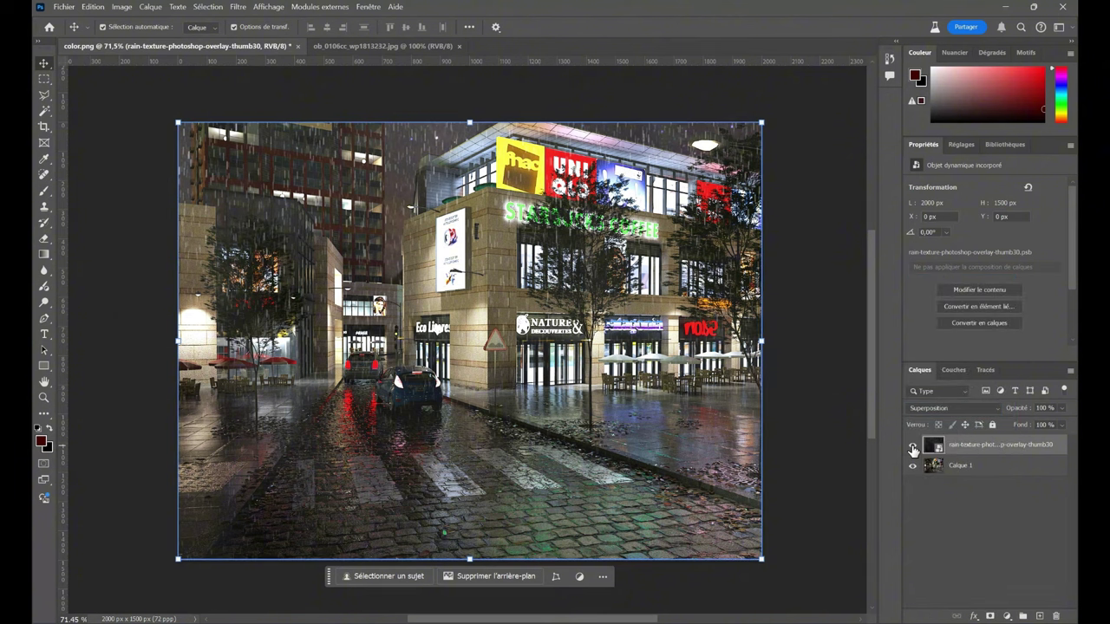
Add a layer mask and paint out the rain along the top with a 294 px, 100% brush.
left_click(991, 615)
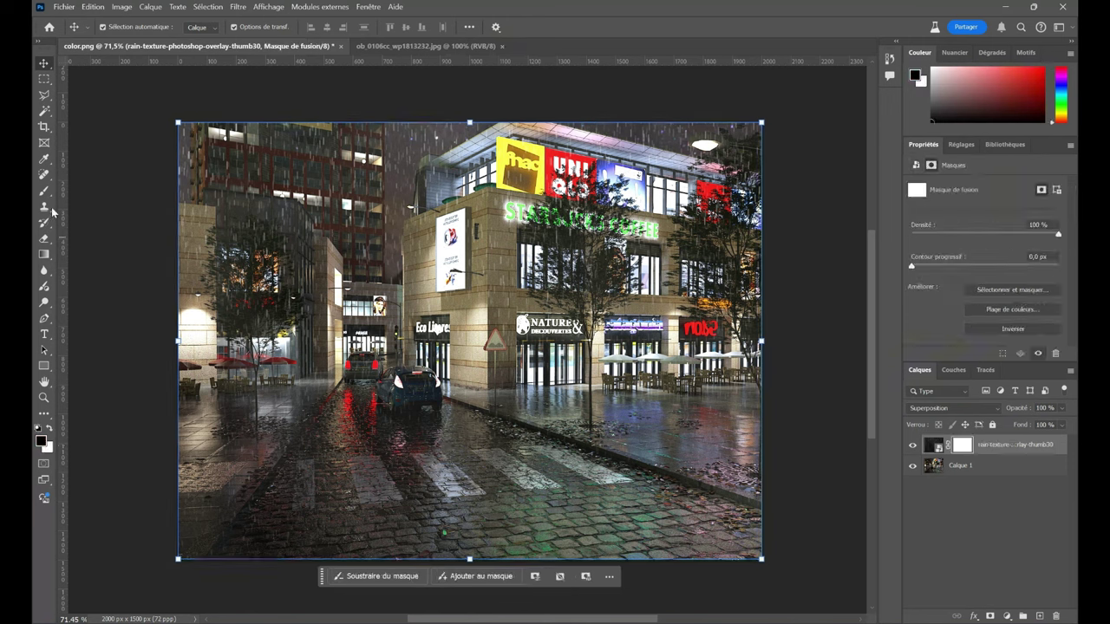
key("b")
right_click(453, 262)
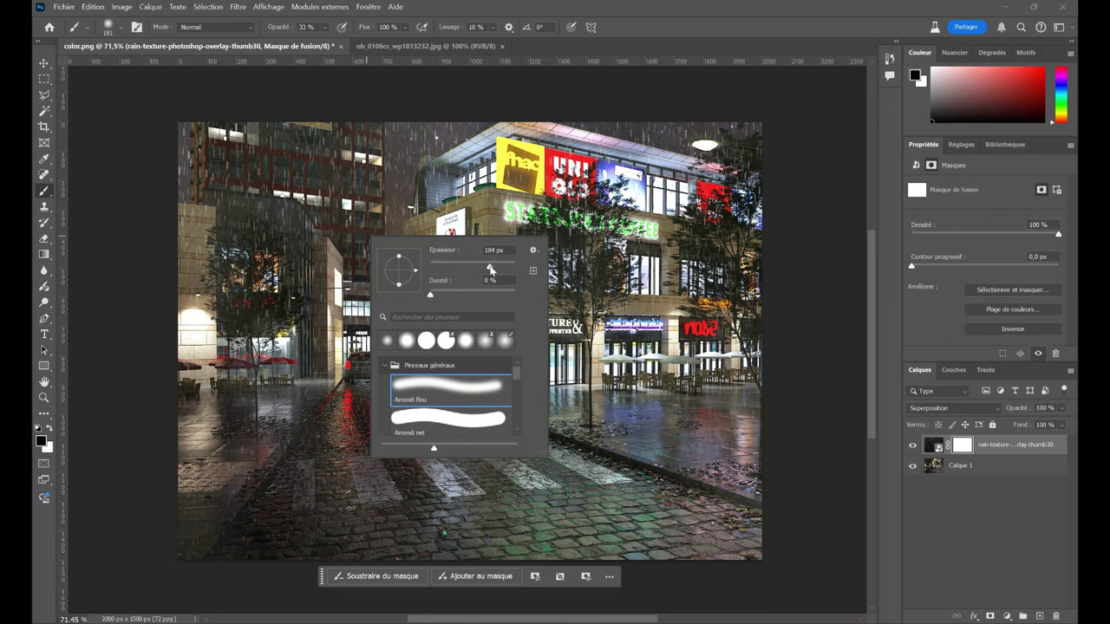
key("Return")
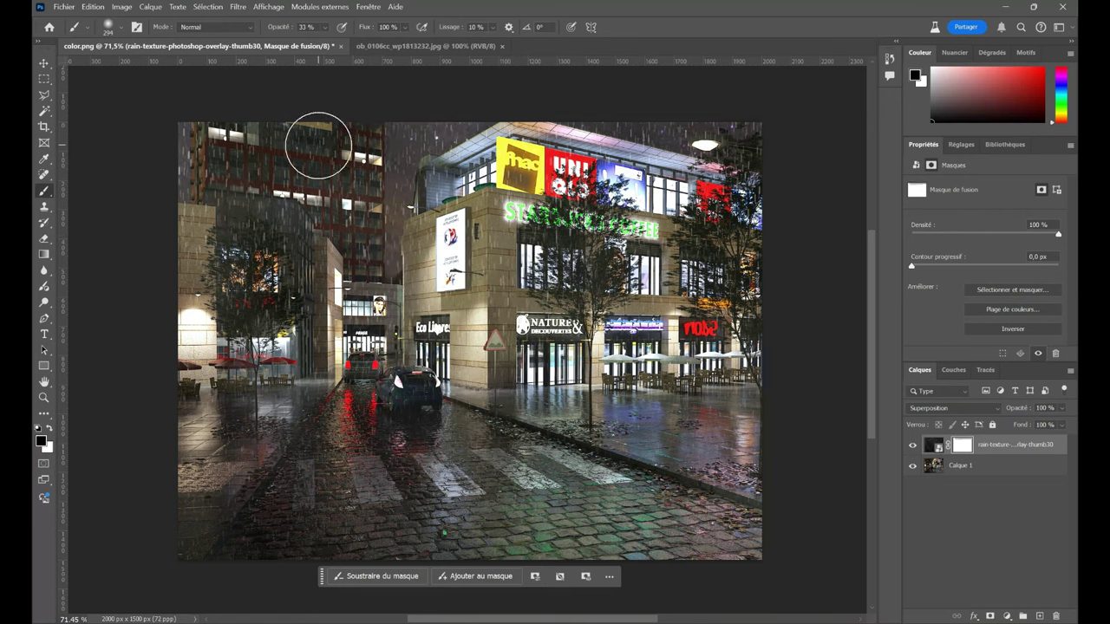
key("0")
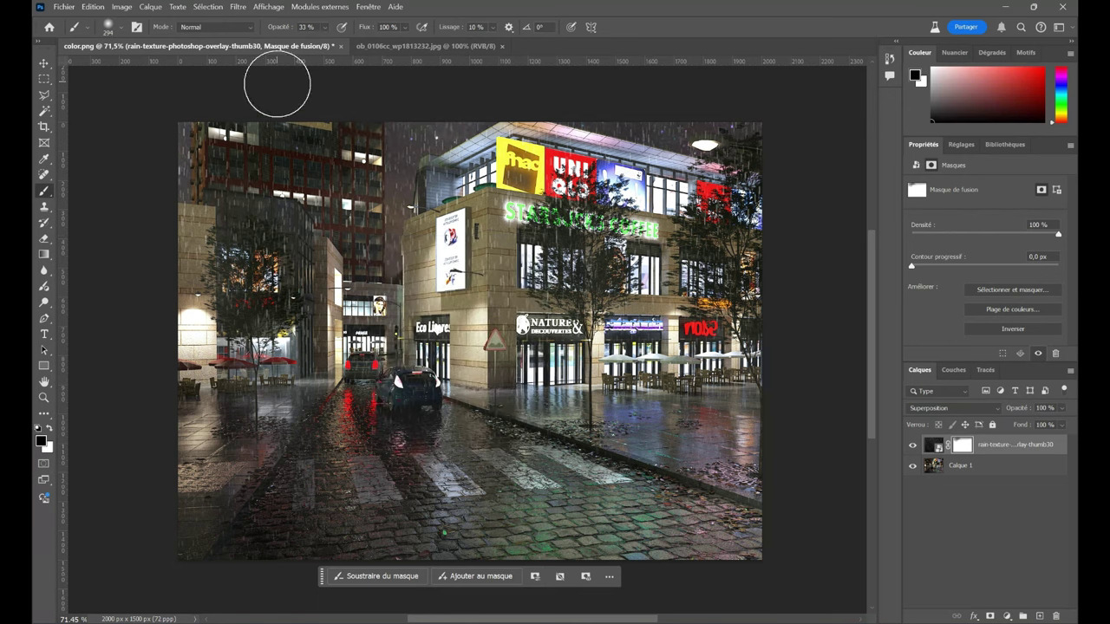
left_click_drag(502, 102, 228, 148)
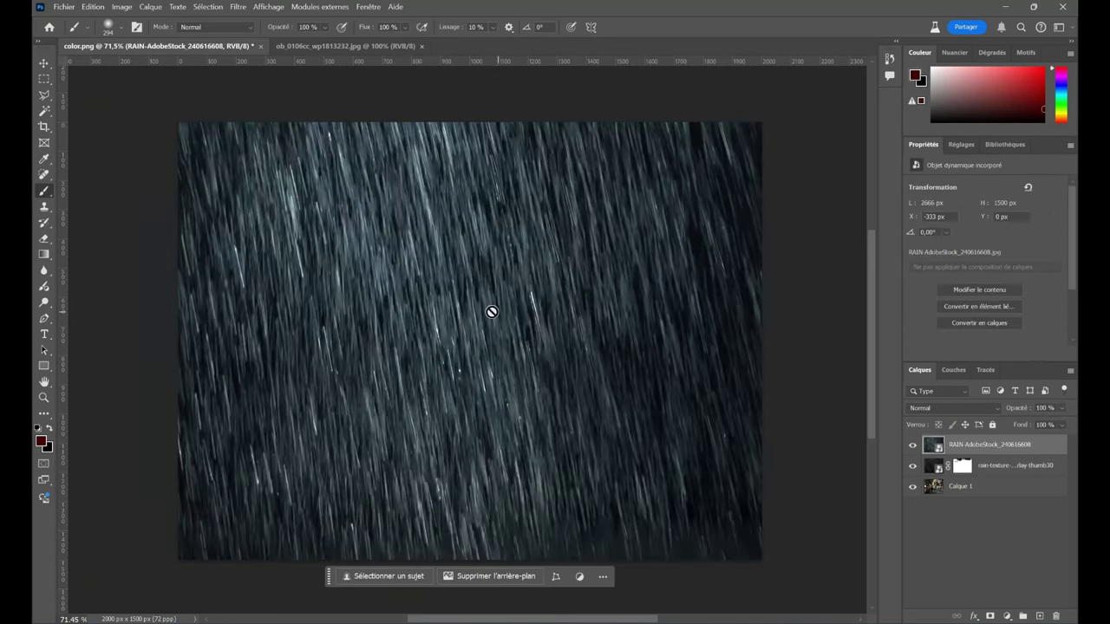
Set the AdobeStock rain layer to Superposition and compare it with the reference photo.
left_click(962, 407)
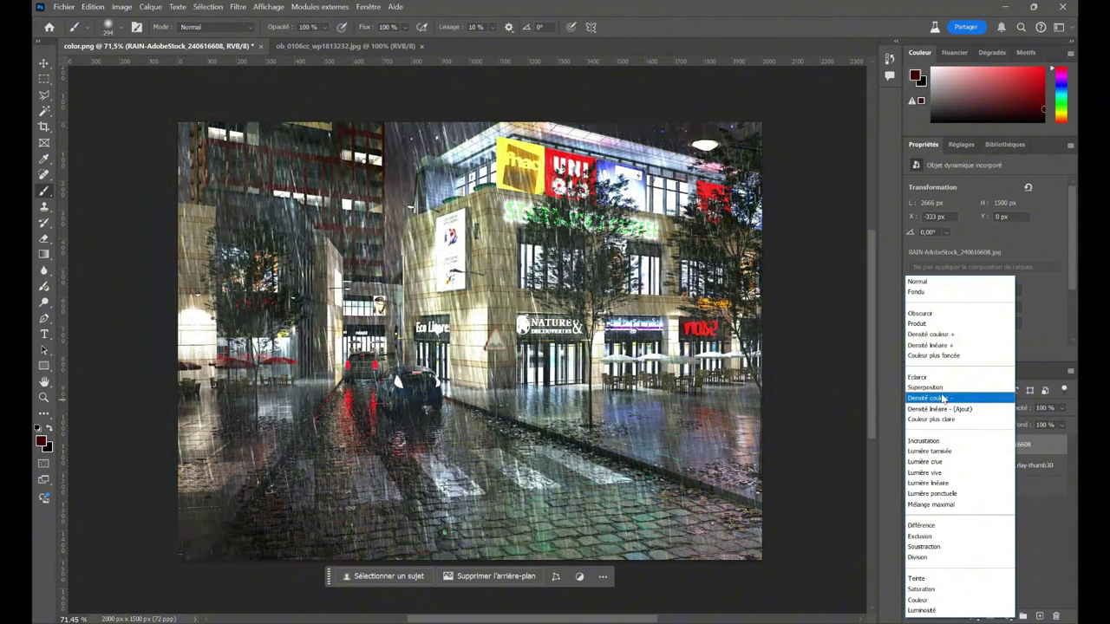
left_click(940, 388)
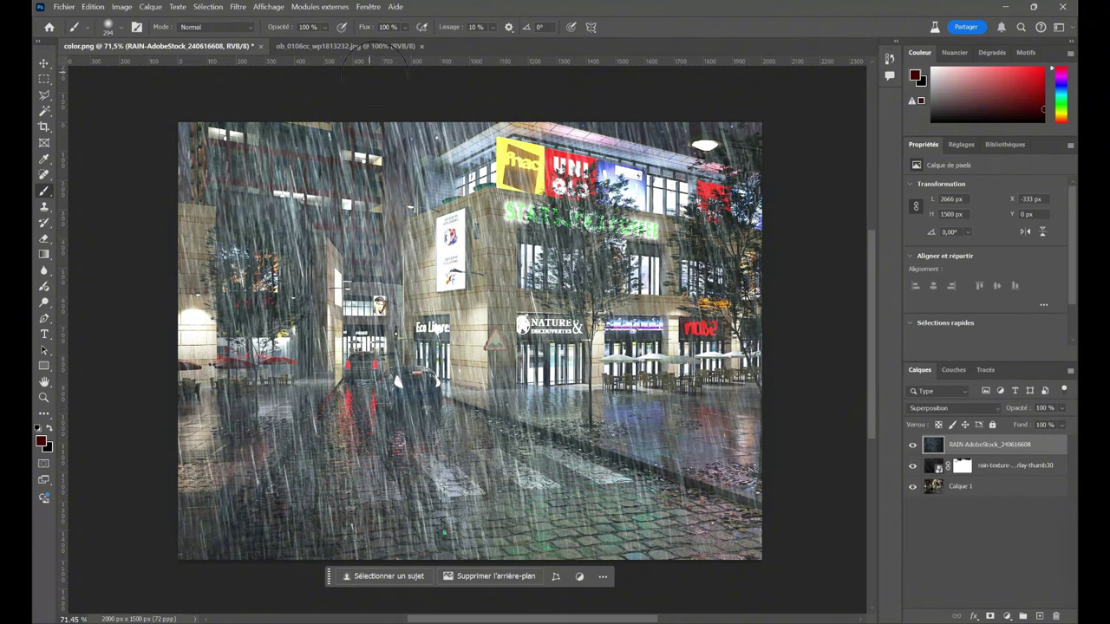
left_click(326, 46)
left_click(213, 43)
Match the rain layer's colour to ob_0106cc_wp1813232.jpg with Neutralize on.
left_click(121, 6)
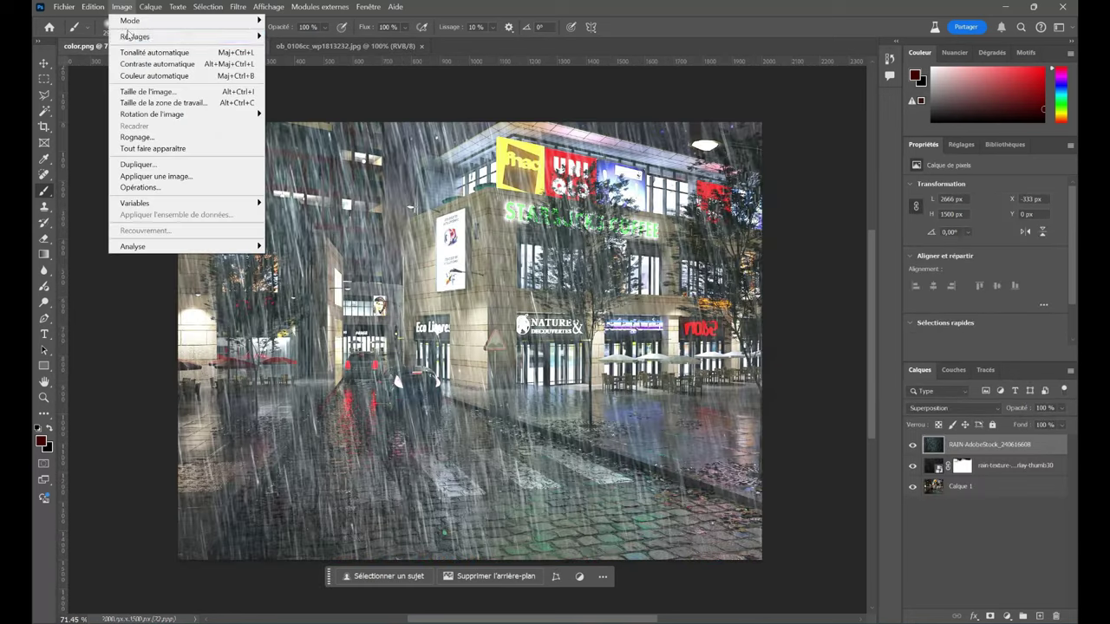
left_click(301, 272)
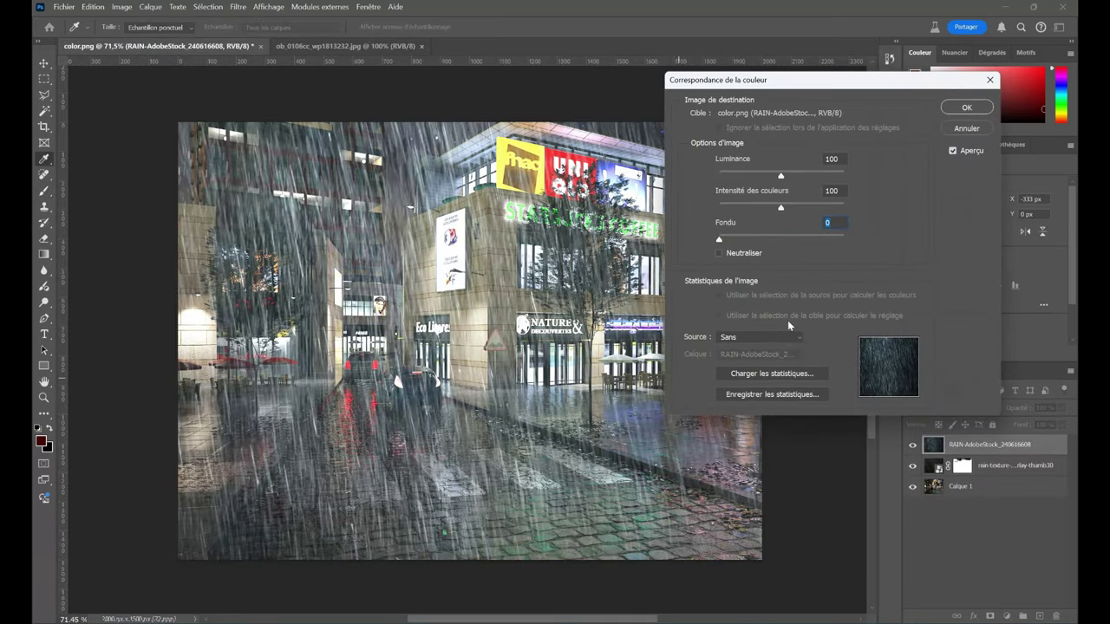
left_click(758, 340)
left_click(762, 358)
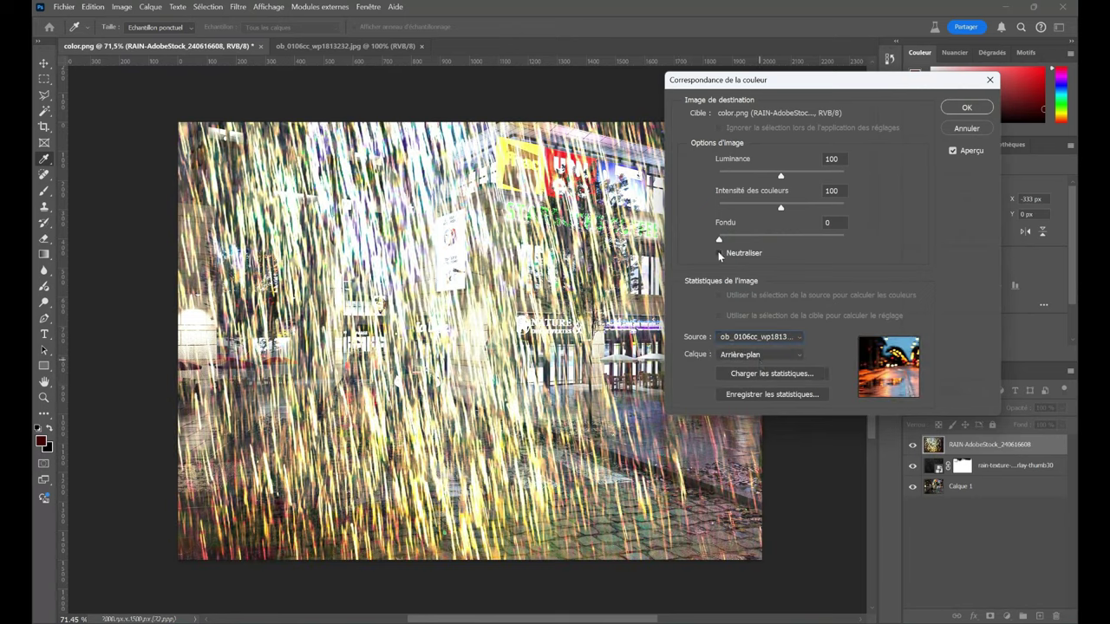
left_click(718, 252)
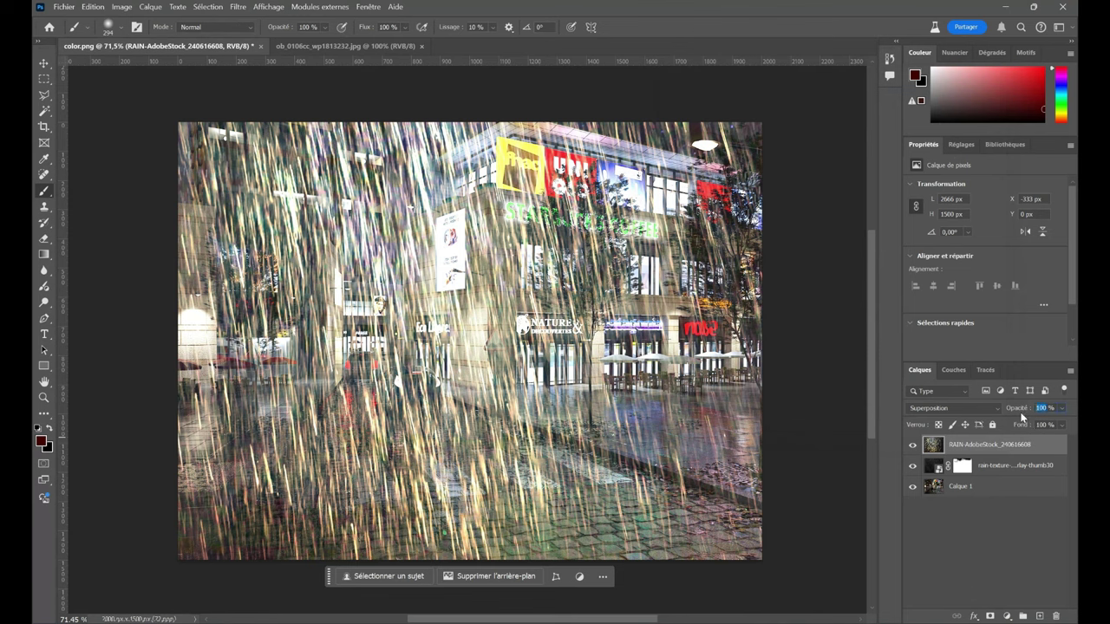
Lower the rain layer's opacity to 30%, then to 20%.
type("30")
key("Return")
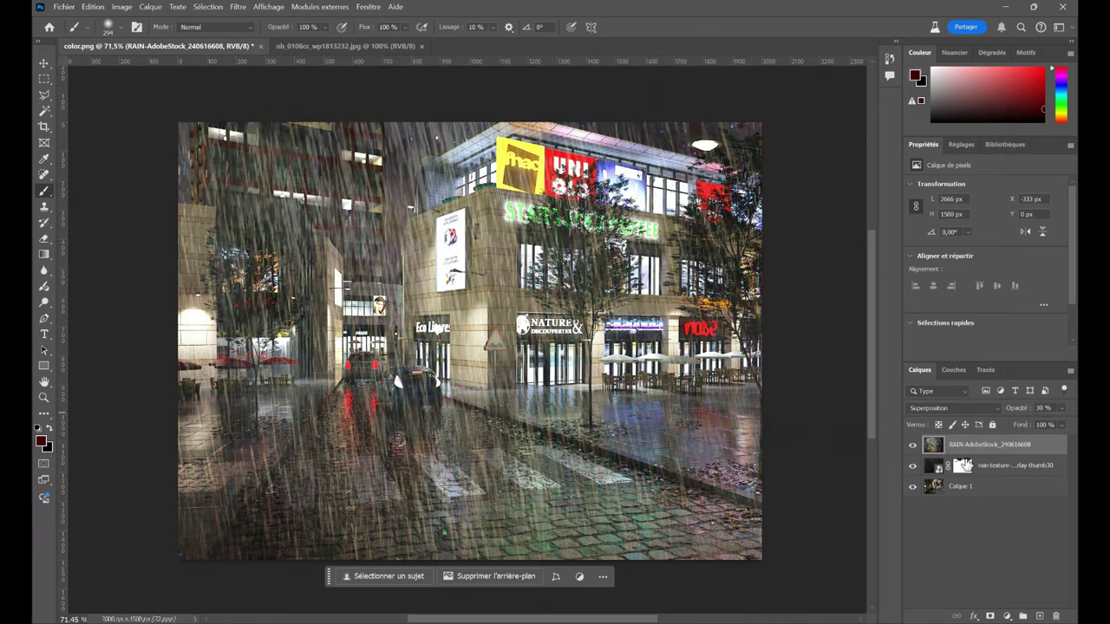
left_click(911, 446)
left_click(911, 447)
left_click_drag(1013, 408, 1004, 411)
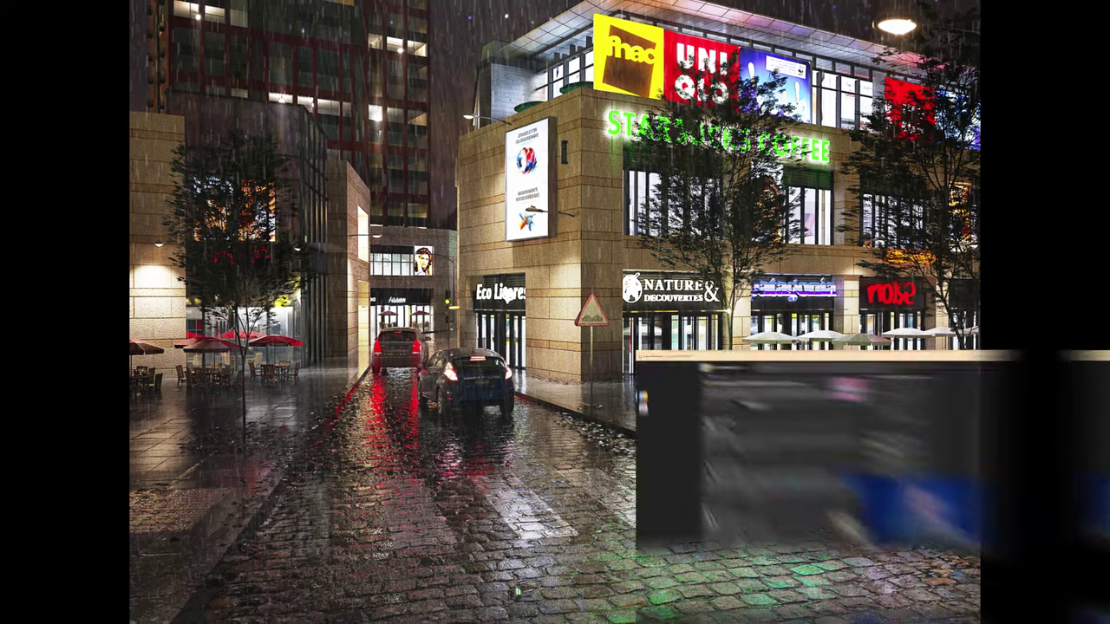
Browse the Les Créateurs 3D feed and open the Classroom listing the free SketchUp, V-Ray, Enscape and Blender courses.
scroll(989, 406, "down", 3)
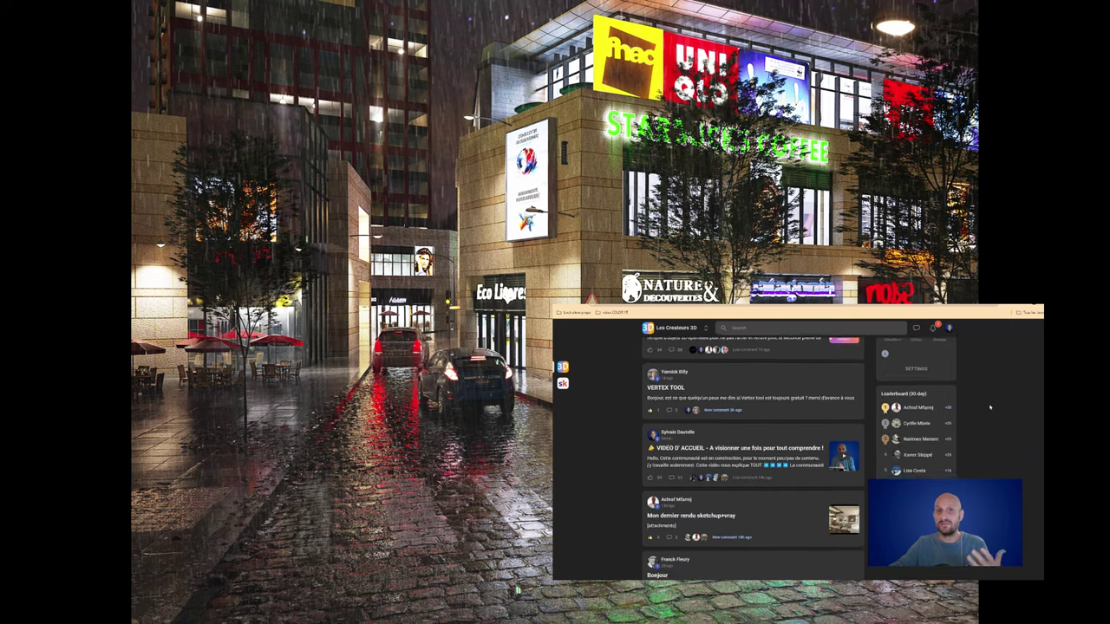
scroll(989, 407, "down", 3)
scroll(989, 407, "down", 3)
scroll(989, 407, "down", 2)
scroll(990, 406, "down", 2)
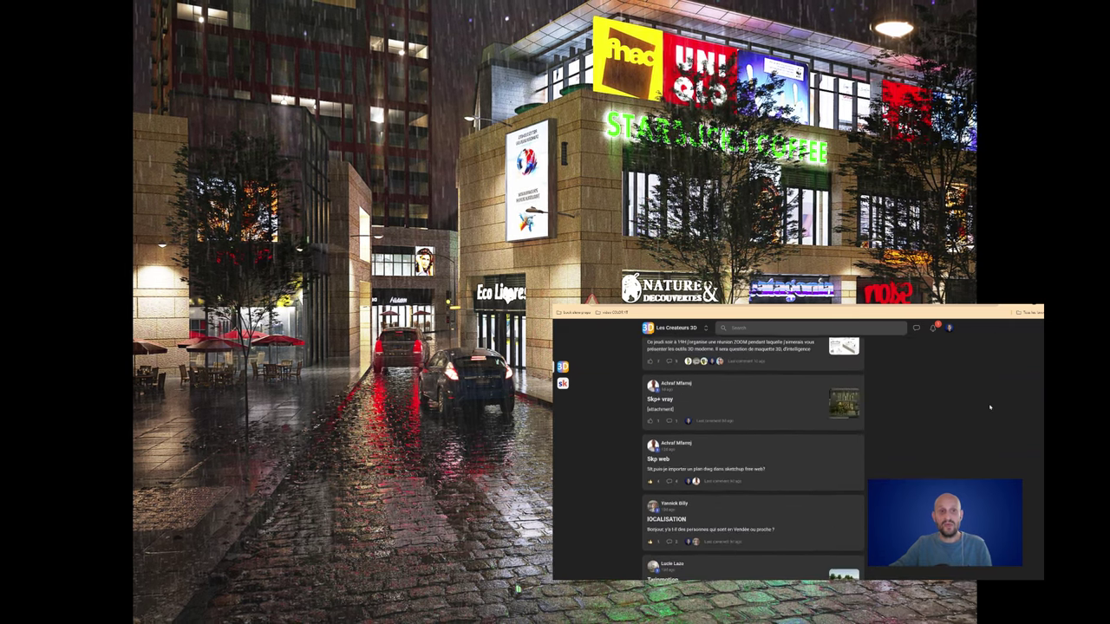
scroll(989, 406, "down", 2)
scroll(989, 407, "down", 2)
scroll(752, 451, "up", 3)
scroll(752, 450, "up", 3)
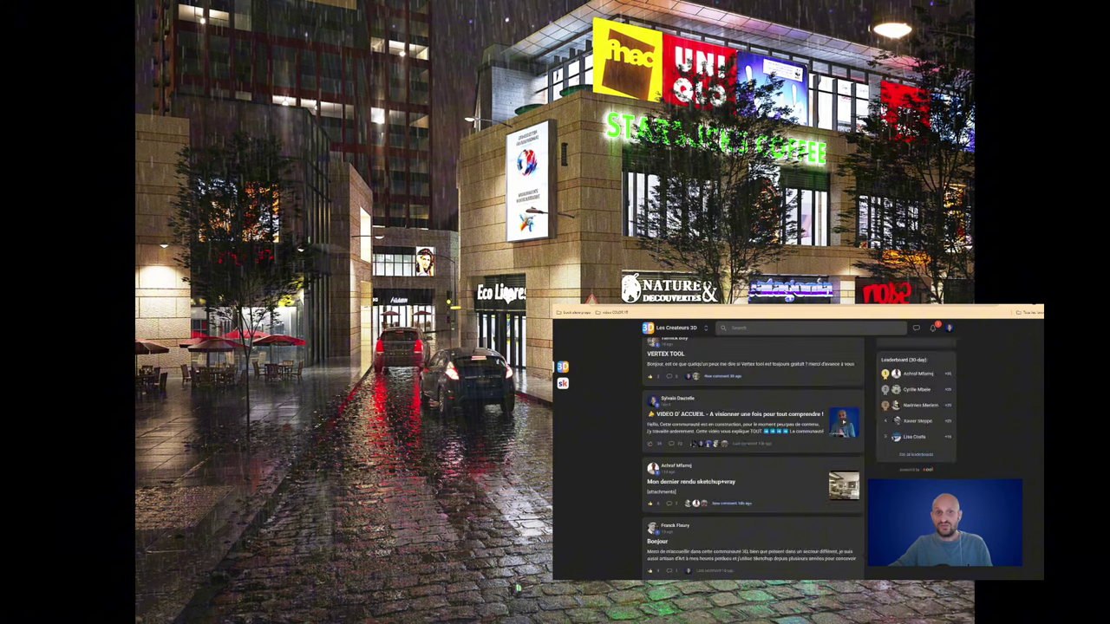
scroll(752, 451, "up", 3)
left_click(685, 343)
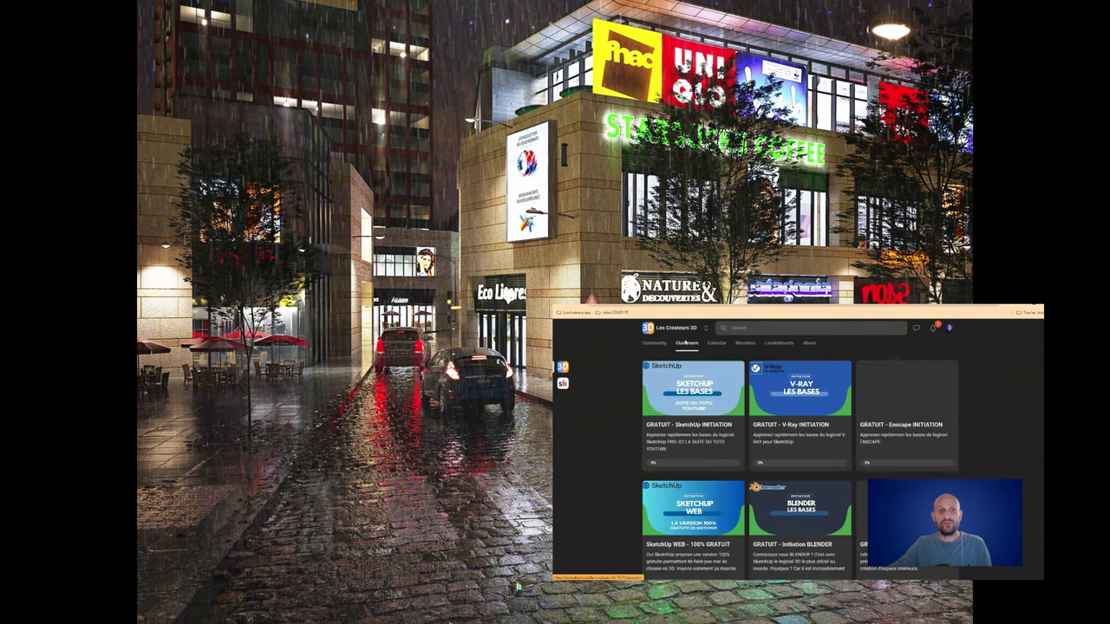